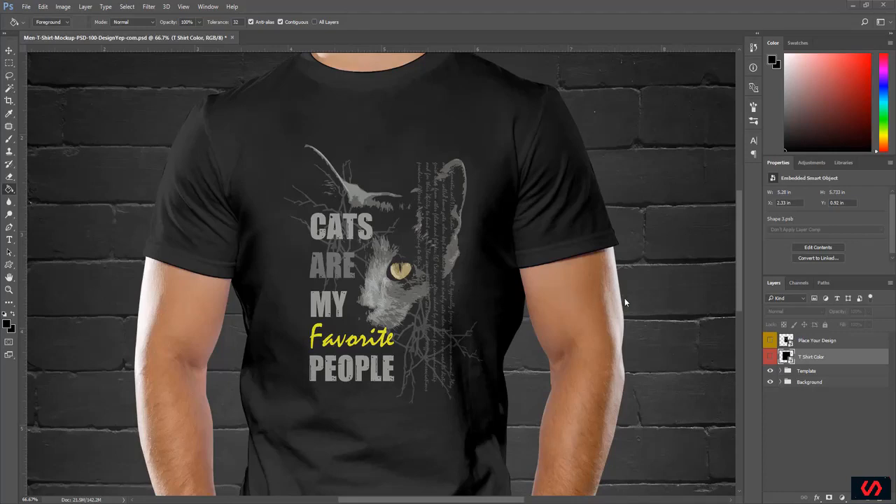
Step: Create a new 4500 x 5400 pixel document at 300 pixels/inch in RGB Color with a black background
left_click(26, 6)
left_click(35, 17)
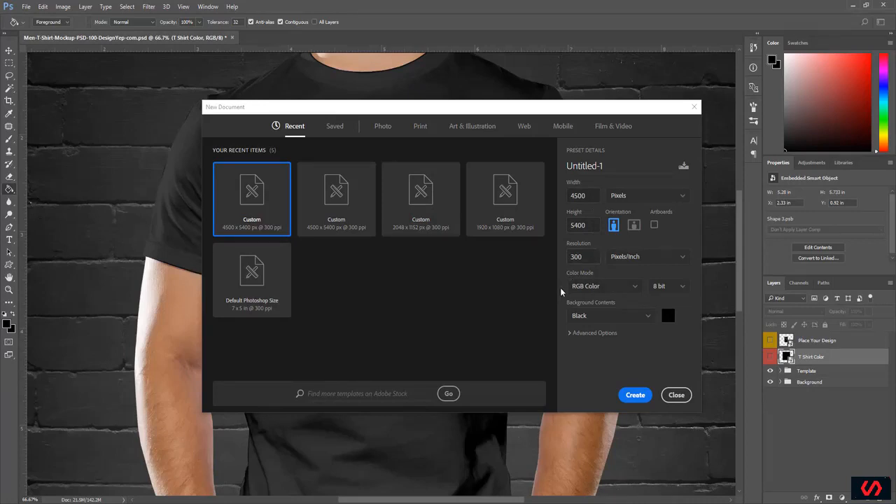
left_click(597, 316)
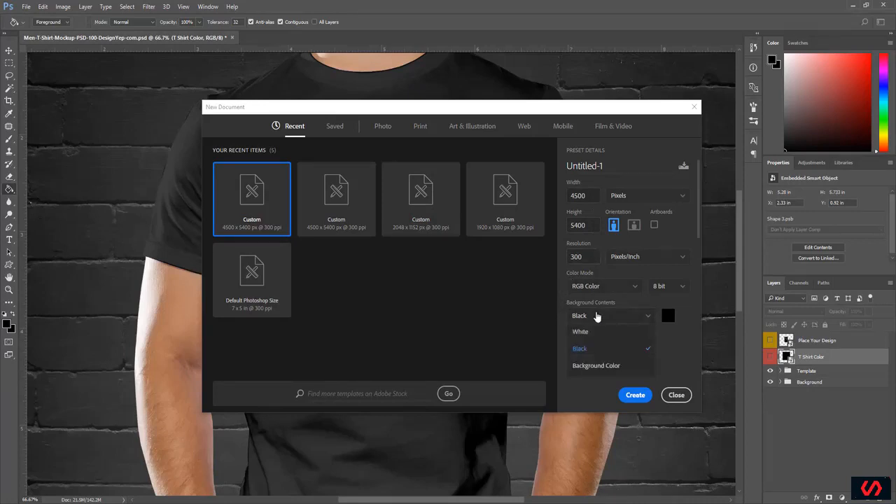
left_click(587, 352)
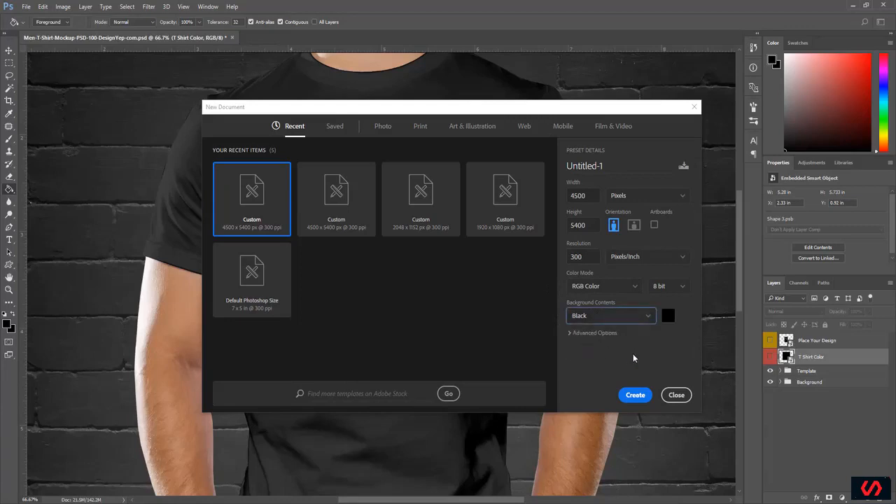
left_click(635, 395)
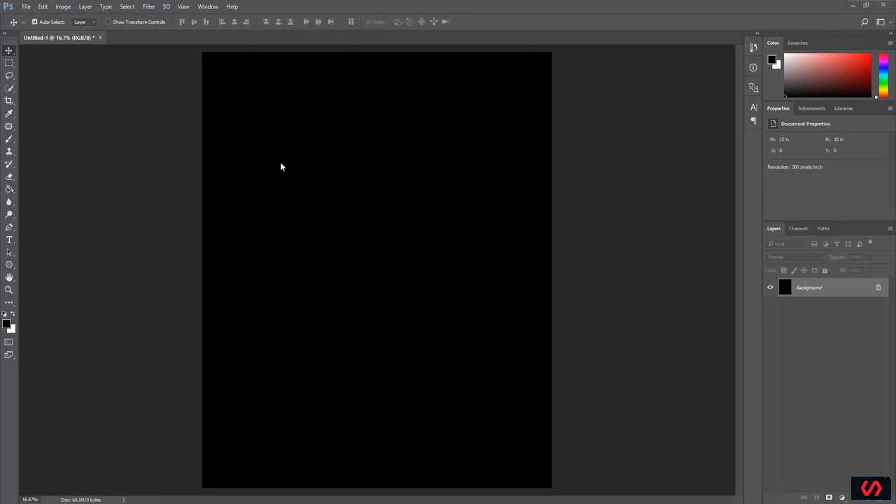
Step: Start a text layer in the upper-left area of the canvas with colour ffffff and a 72 pt font size
left_click(9, 240)
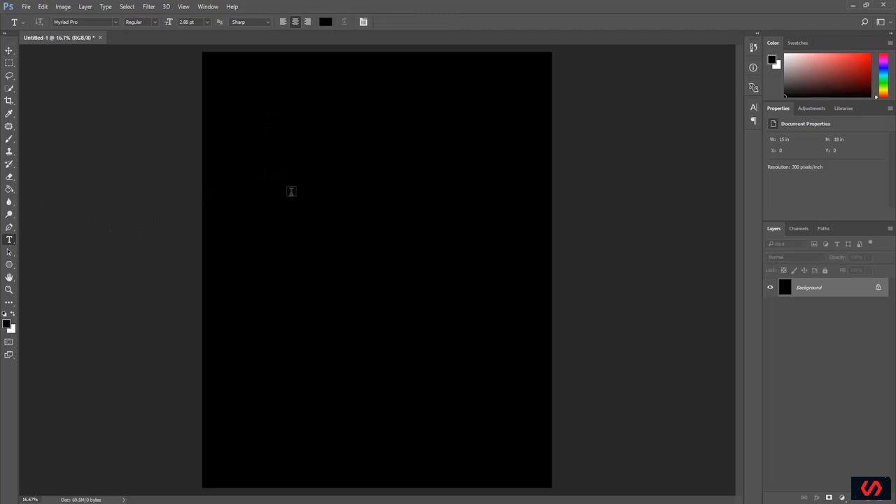
left_click(292, 191)
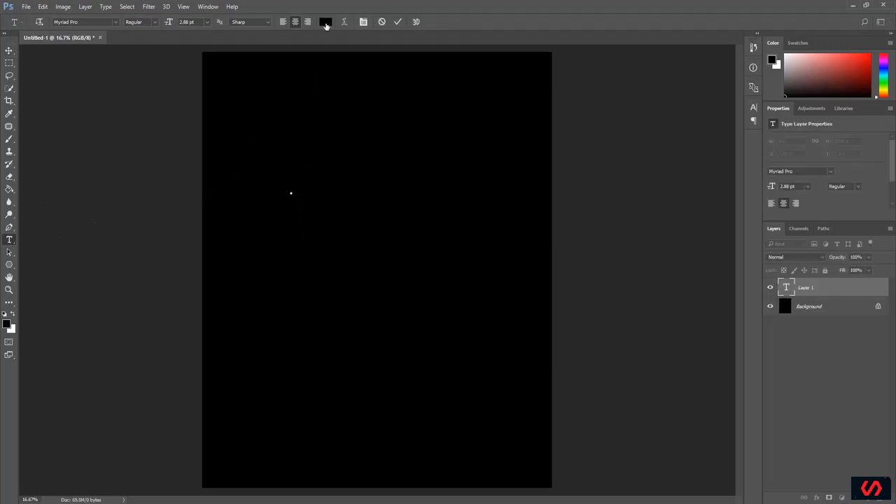
left_click(326, 23)
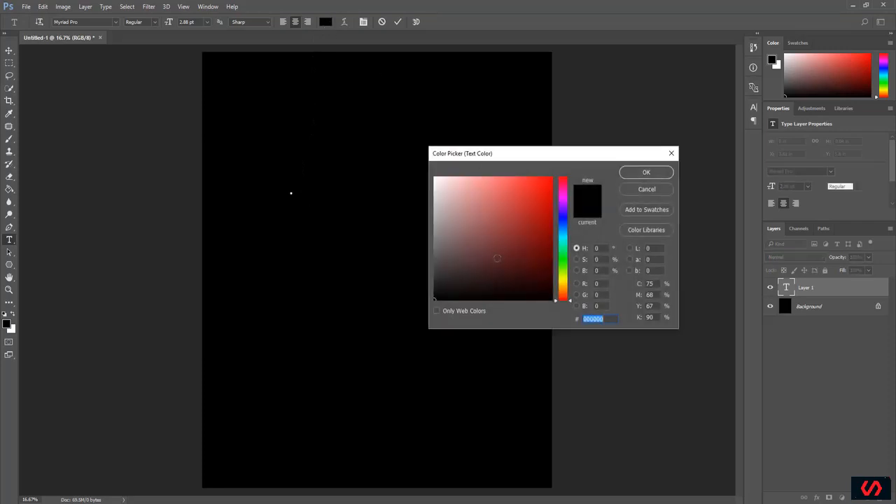
type("ffffff")
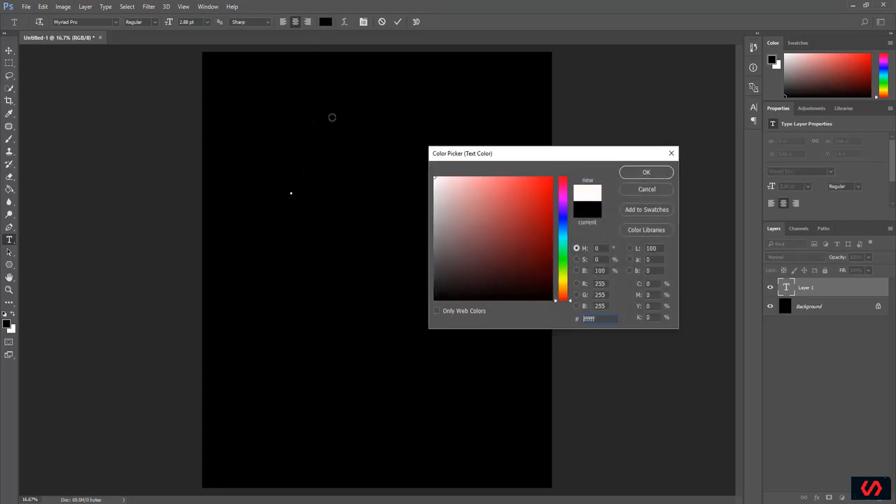
left_click(646, 173)
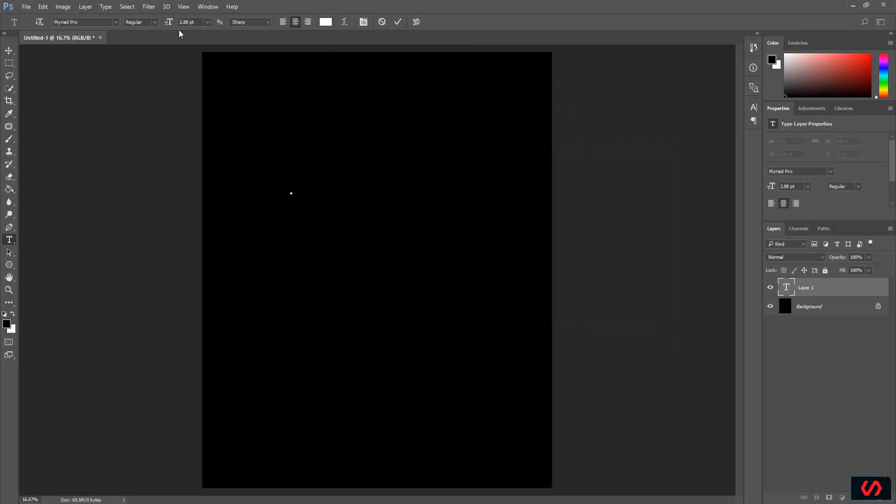
left_click(207, 23)
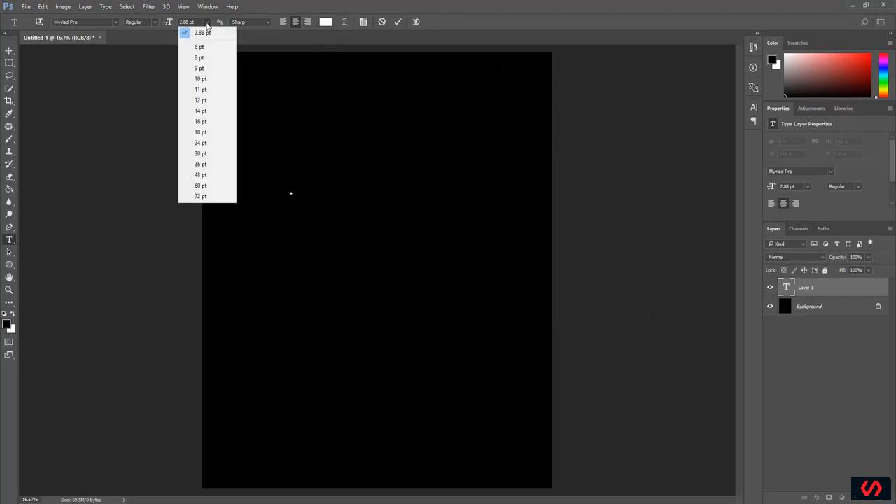
left_click(202, 197)
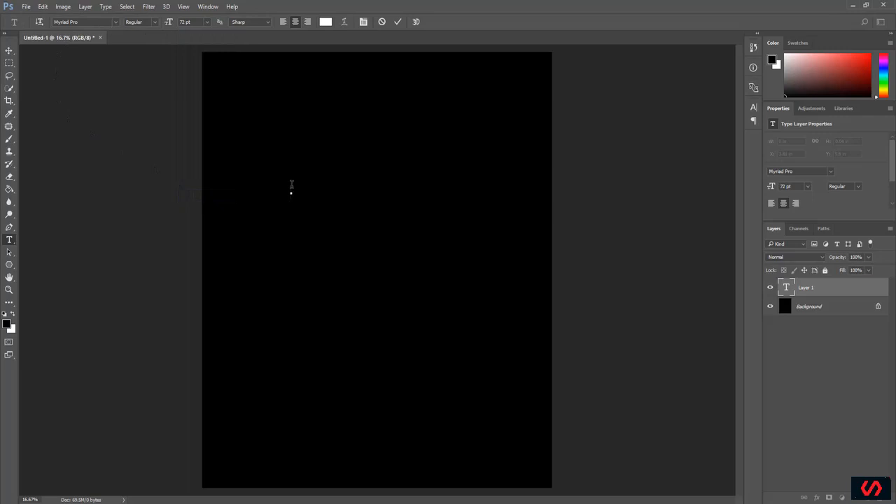
Step: Enter the text "Work" and "Hard" on two separate lines
type("Work")
key("Return")
type("Hard")
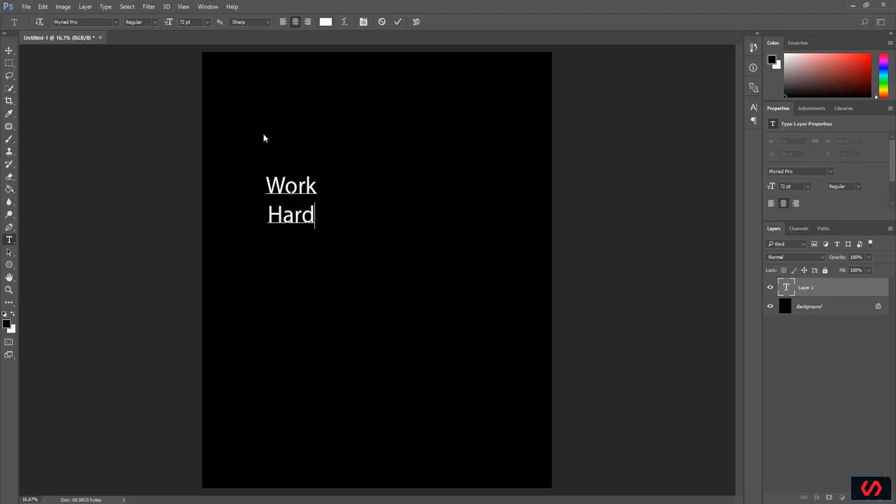
Step: Change the font of the whole Work Hard text to Sansita ExtraBoldItalic
key("ctrl+a")
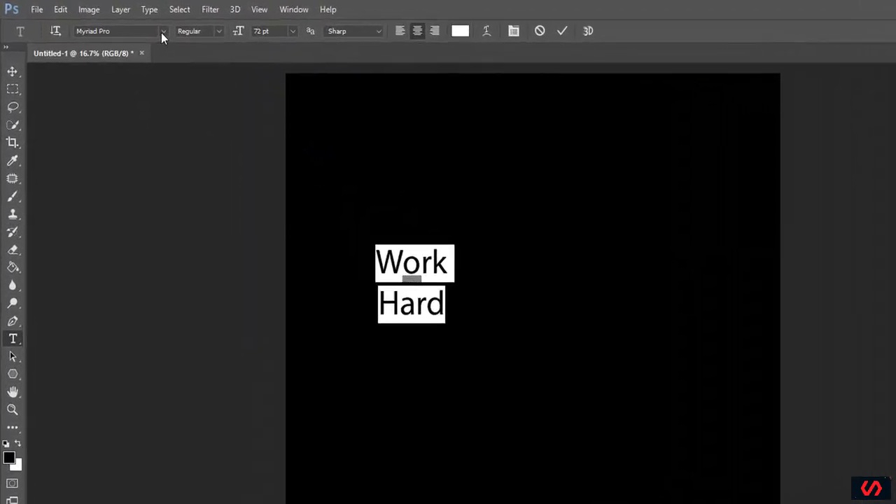
left_click(115, 22)
scroll(210, 259, "up", 5)
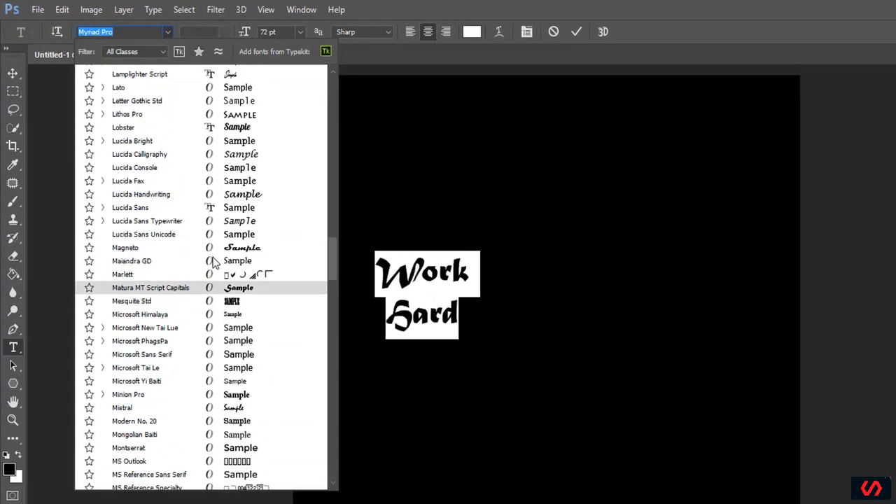
left_click_drag(332, 250, 327, 88)
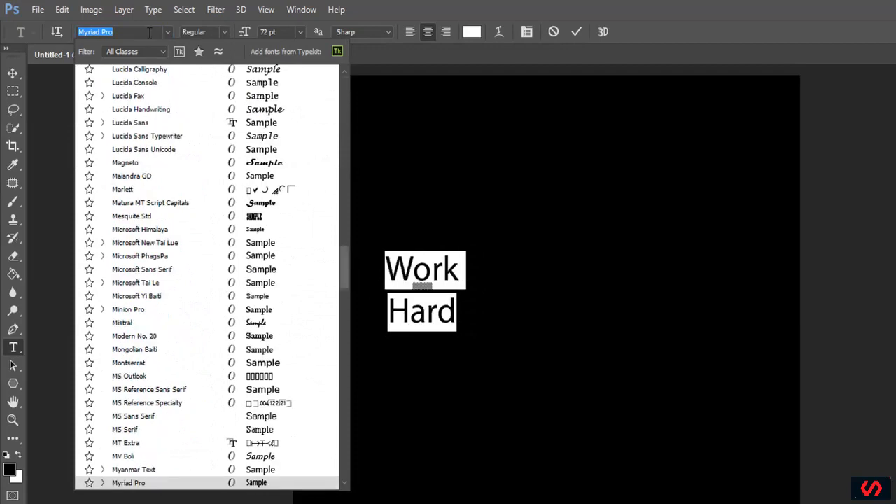
type("sansi")
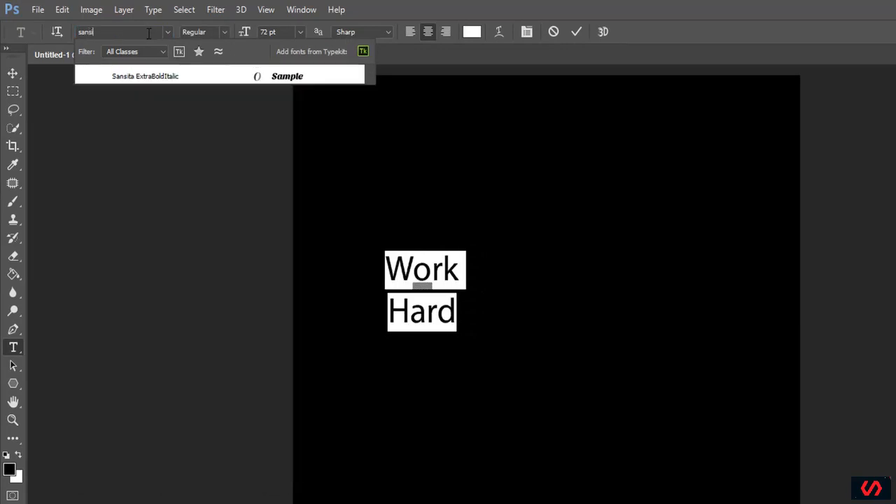
left_click(150, 76)
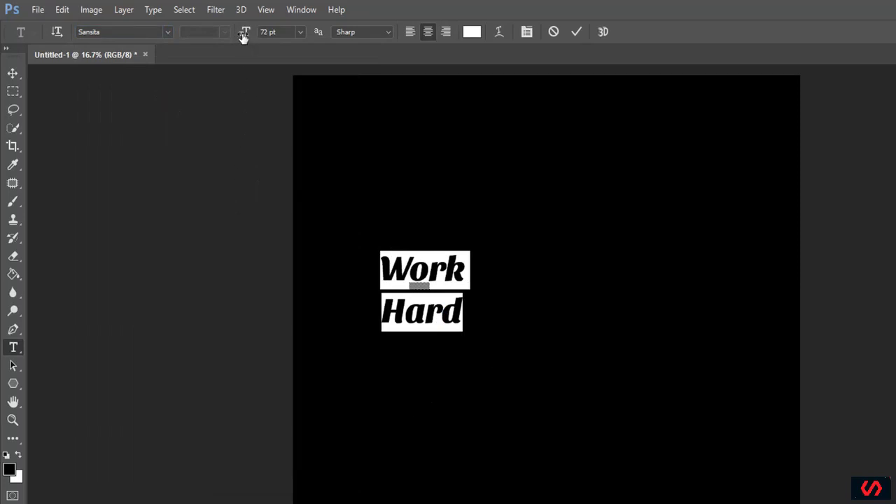
Step: Enlarge the Work Hard text to 205 pt and move it to the upper centre of the canvas
left_click_drag(243, 37, 332, 38)
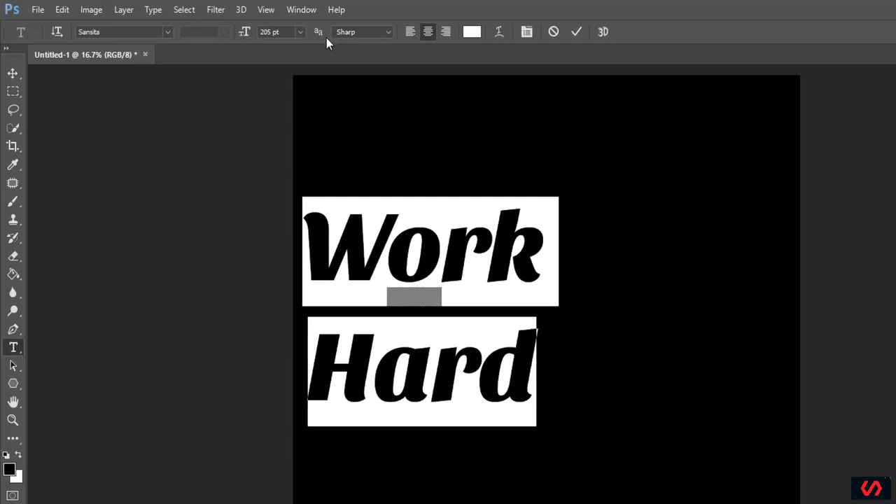
left_click(574, 33)
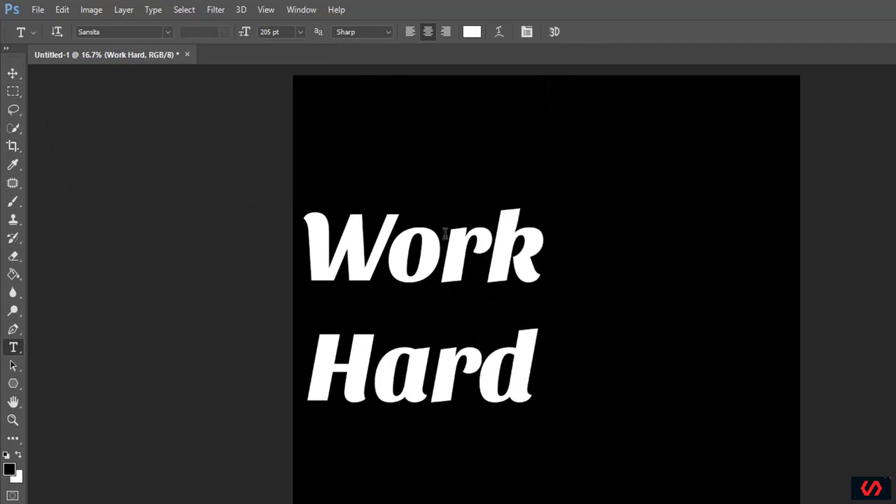
left_click(13, 74)
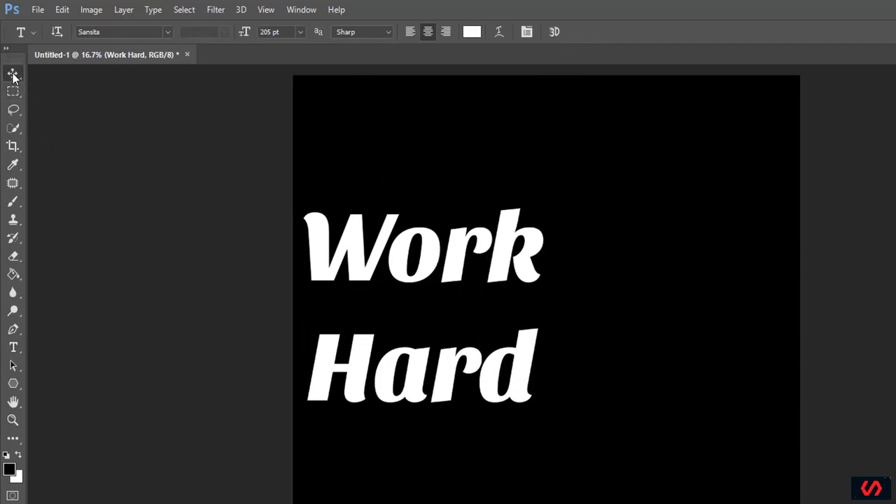
left_click_drag(405, 256, 524, 161)
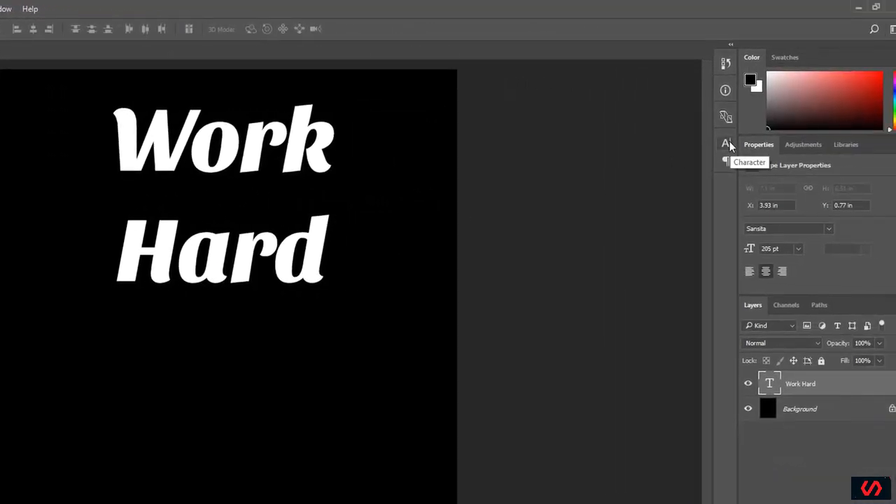
Step: Set the Work Hard text's leading to 182 pt and its font size to 235 pt
left_click(728, 144)
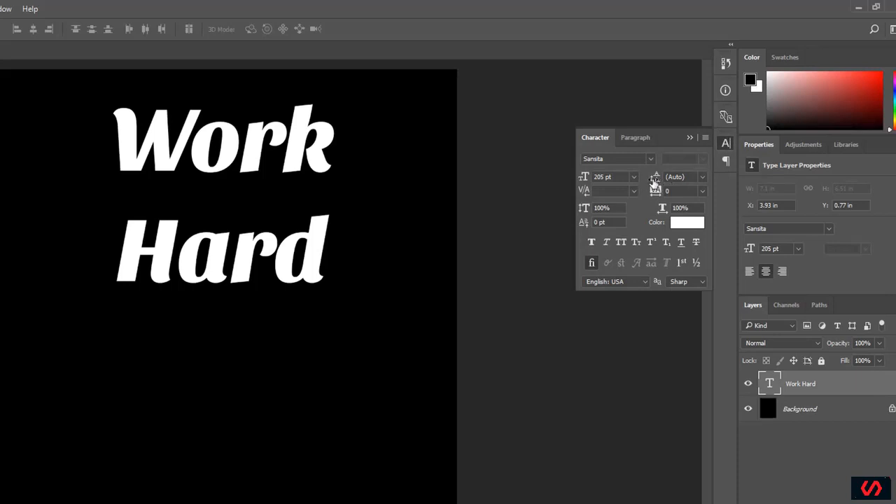
mouse_move(655, 180)
left_mouse_down()
mouse_move(691, 182)
mouse_move(660, 181)
left_mouse_up()
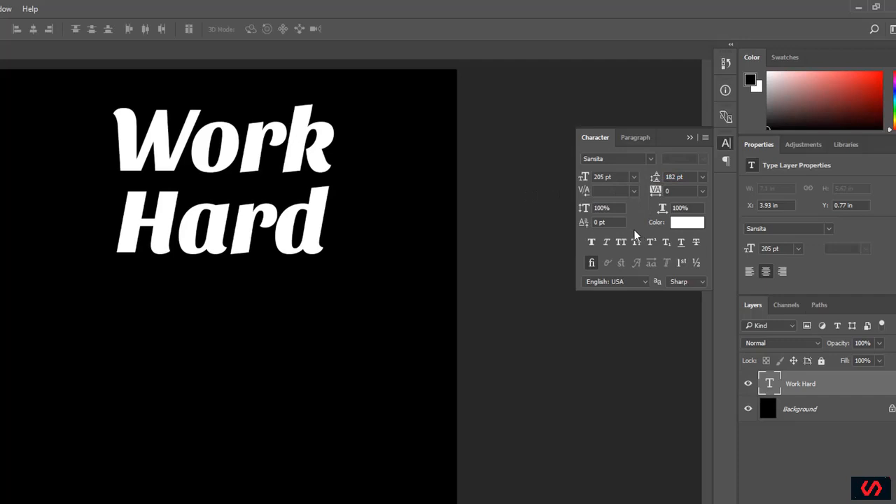
left_click_drag(583, 180, 592, 177)
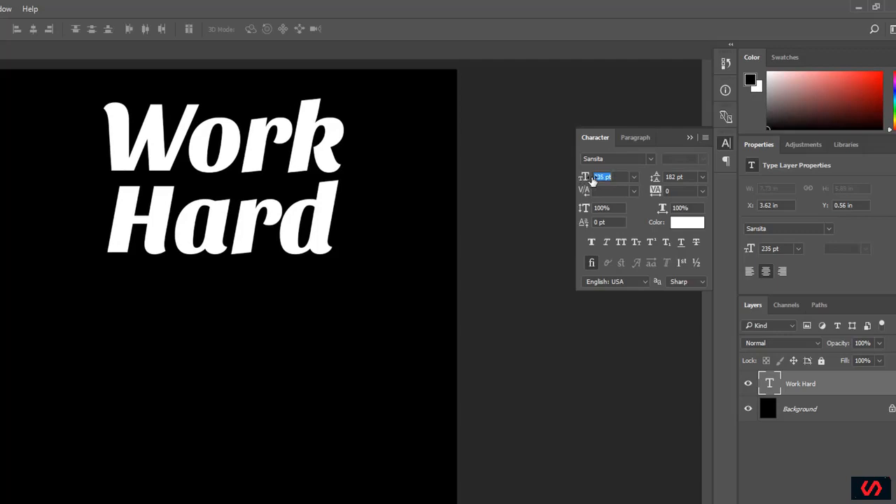
Step: Move the Work Hard text slightly down and right, to about X 3.59 in, Y 0.88 in
left_click(499, 195)
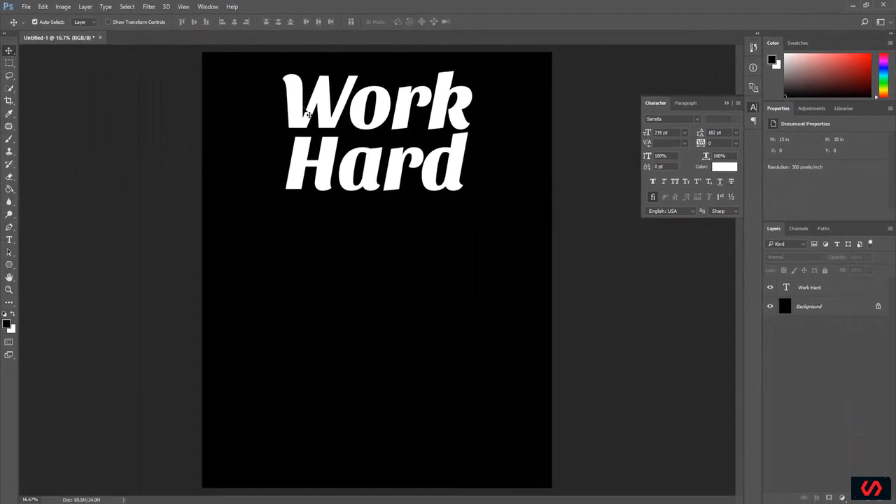
left_click(150, 149)
mouse_move(322, 111)
left_mouse_down()
mouse_move(318, 131)
mouse_move(322, 118)
left_mouse_up()
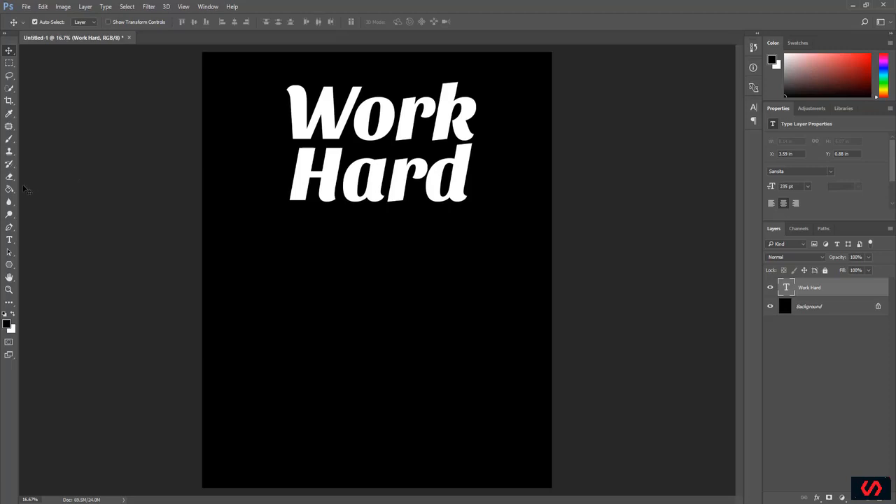
Step: Add a separate text layer reading "In Silence" below the Work Hard text
left_click(14, 240)
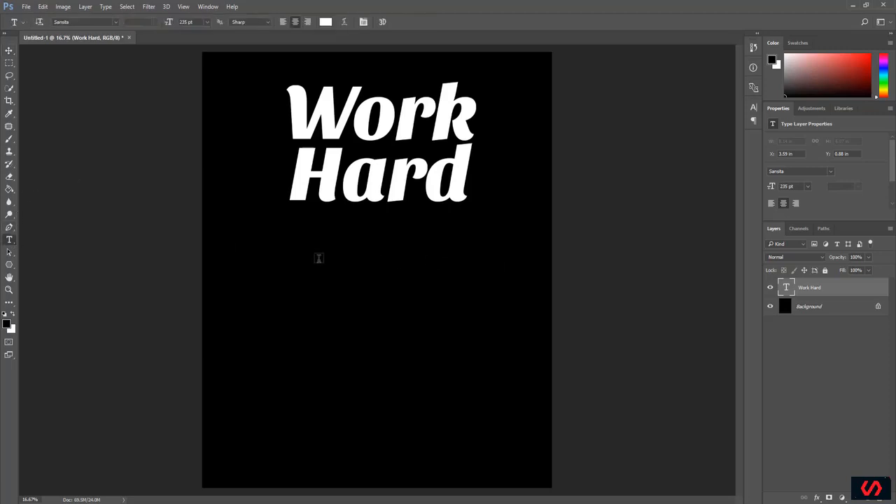
left_click(319, 258)
type("In S")
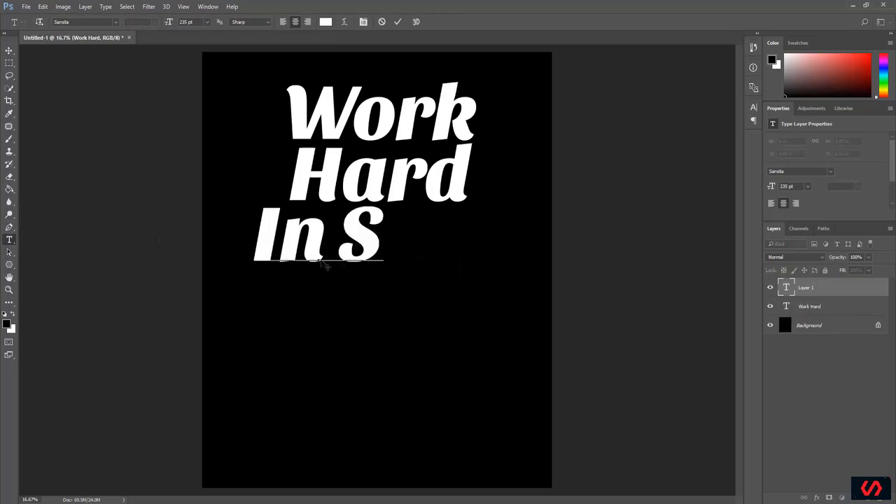
type("ilence")
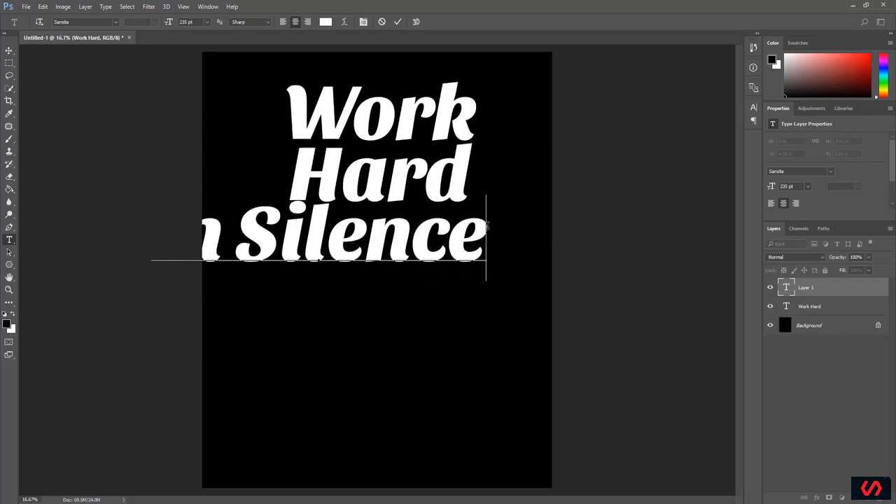
Step: Set the In Silence text to 150 pt and move it so it sits centred beneath the Work Hard text
left_click_drag(488, 225, 70, 236)
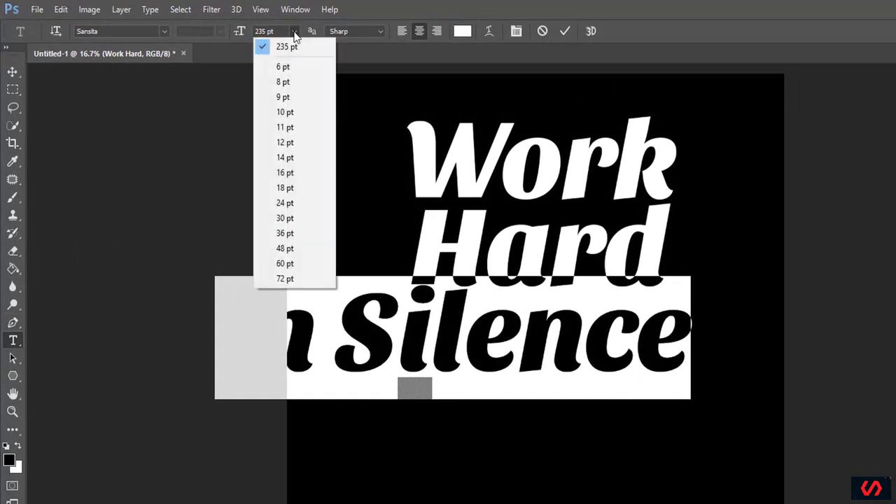
left_click(291, 278)
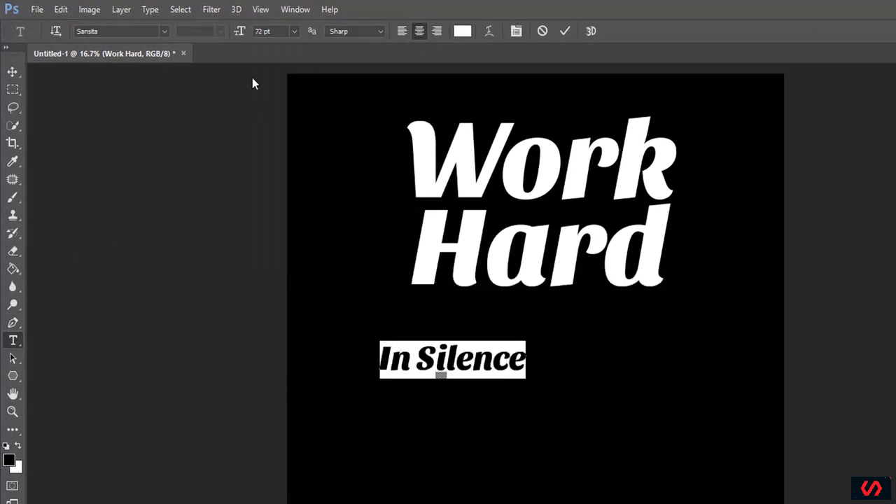
left_click(281, 31)
type("150")
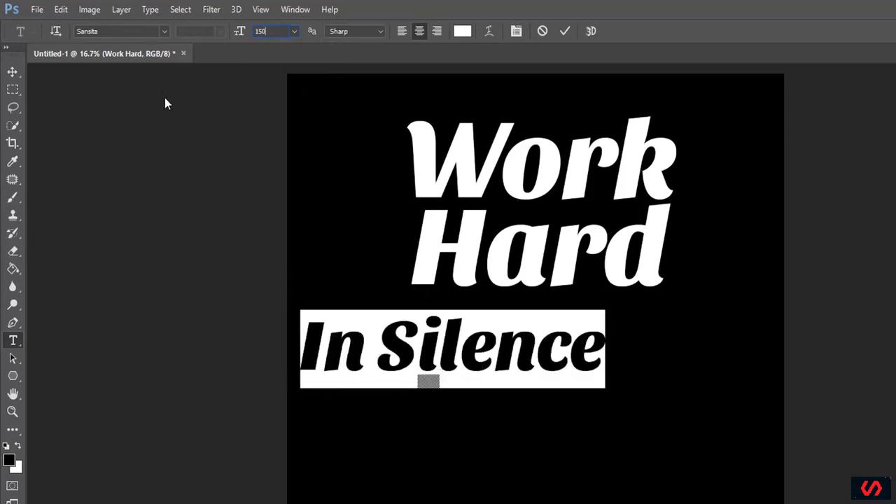
left_click(12, 71)
left_click_drag(376, 327, 466, 341)
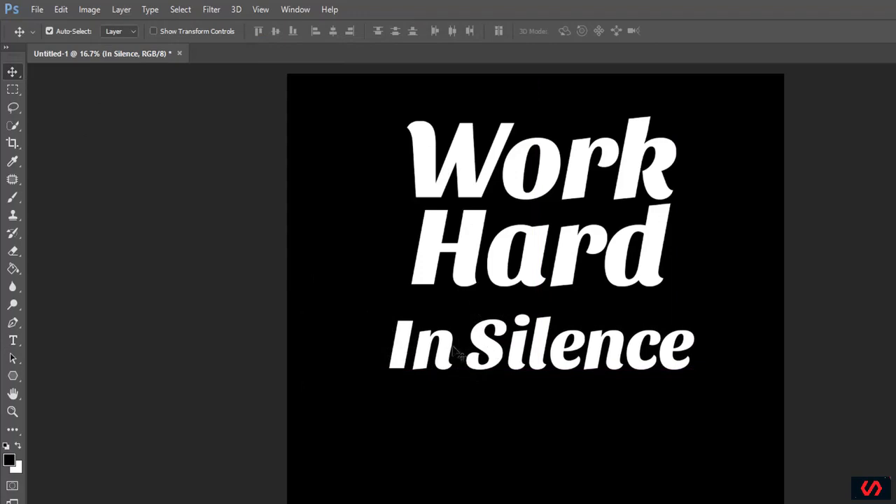
Step: Set the In Silence text's font to Copperplate Gothic Bold and reposition it centred just below the Work Hard text
left_click(13, 341)
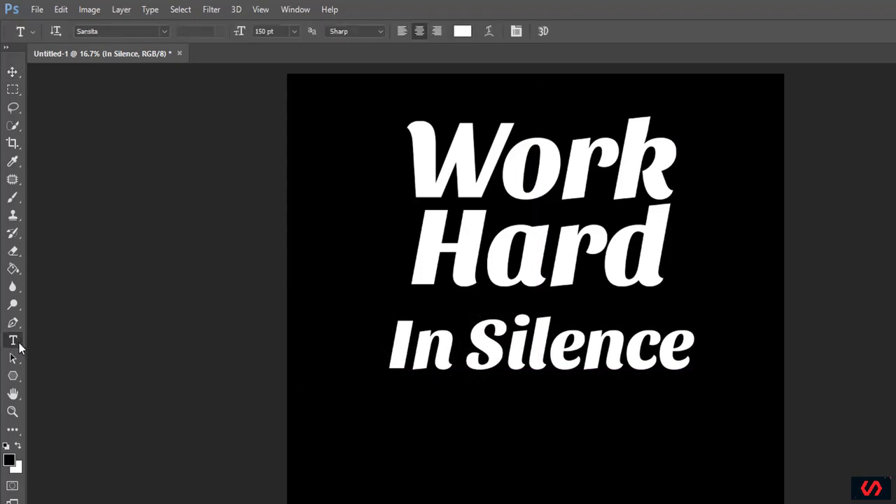
left_click(449, 348)
left_click_drag(400, 341, 714, 343)
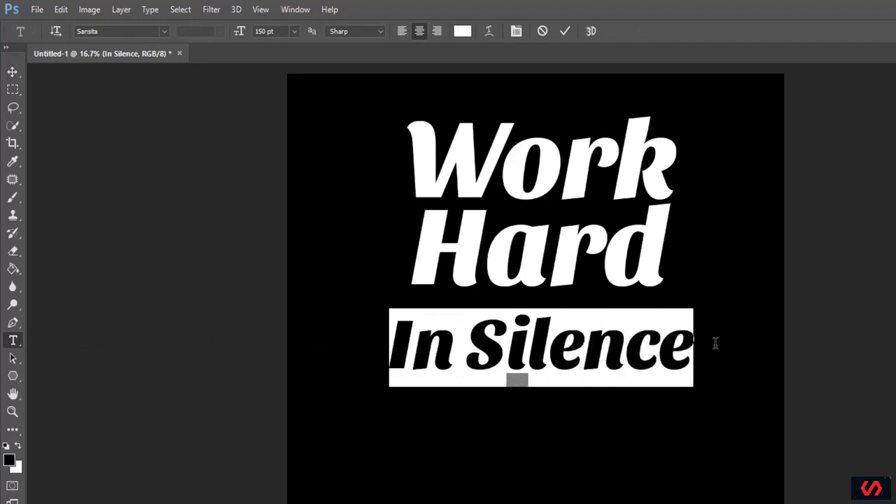
left_click(165, 31)
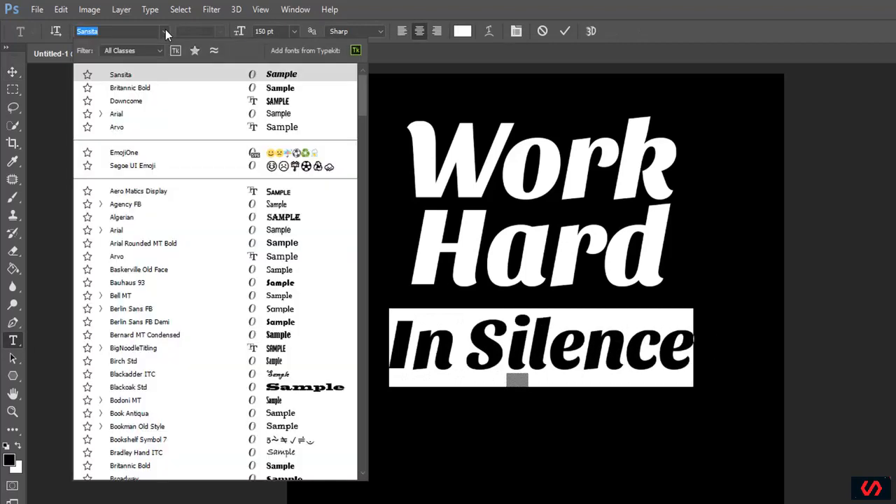
scroll(280, 350, "down", 10)
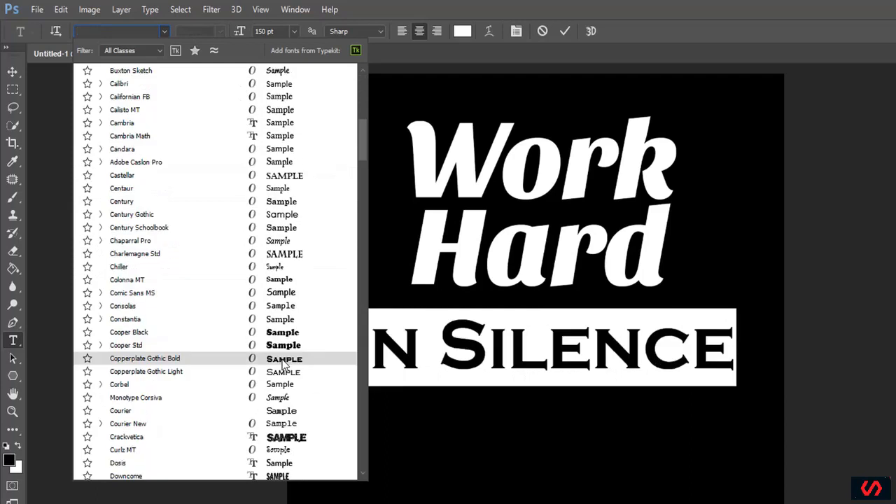
left_click(283, 360)
left_click_drag(516, 349, 513, 351)
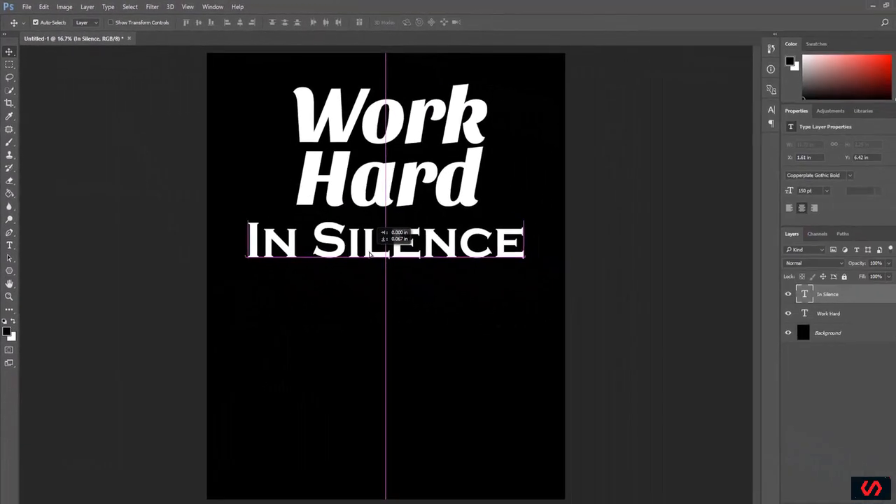
left_click_drag(361, 249, 361, 249)
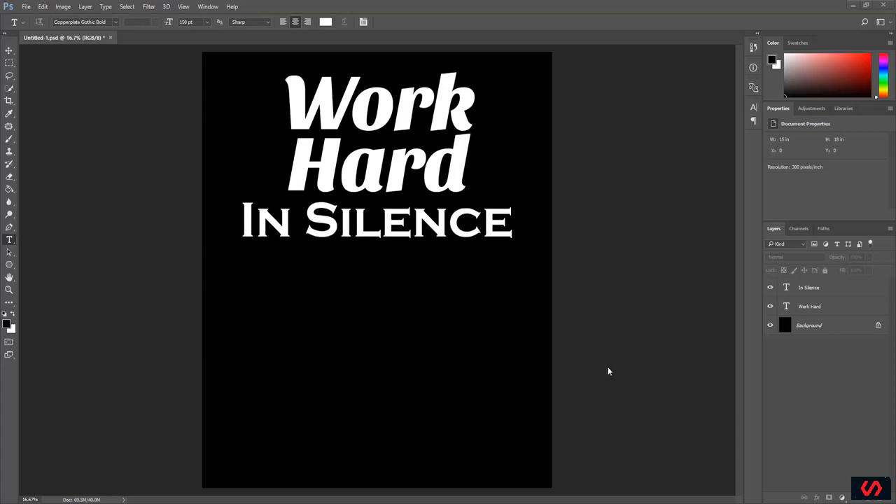
Step: Draw an upward-arching path with the Pen tool beneath the In Silence text, spanning most of the canvas width
left_click(9, 227)
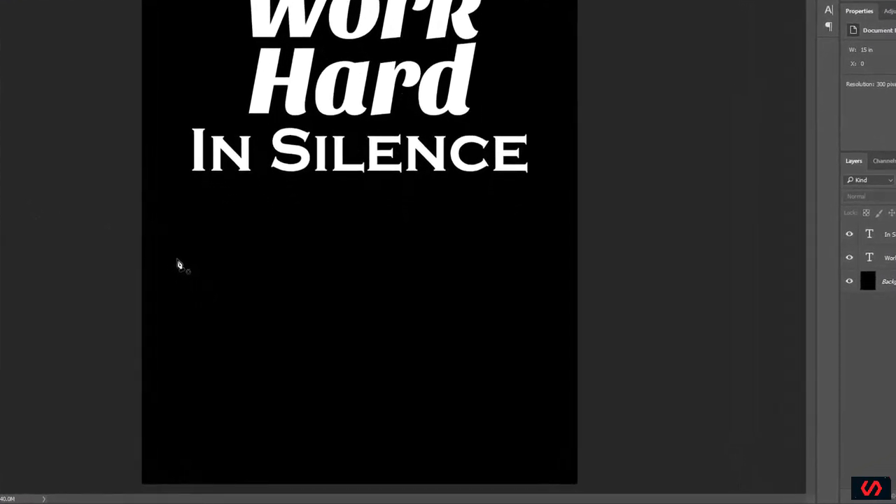
left_click(180, 260)
left_click(510, 265)
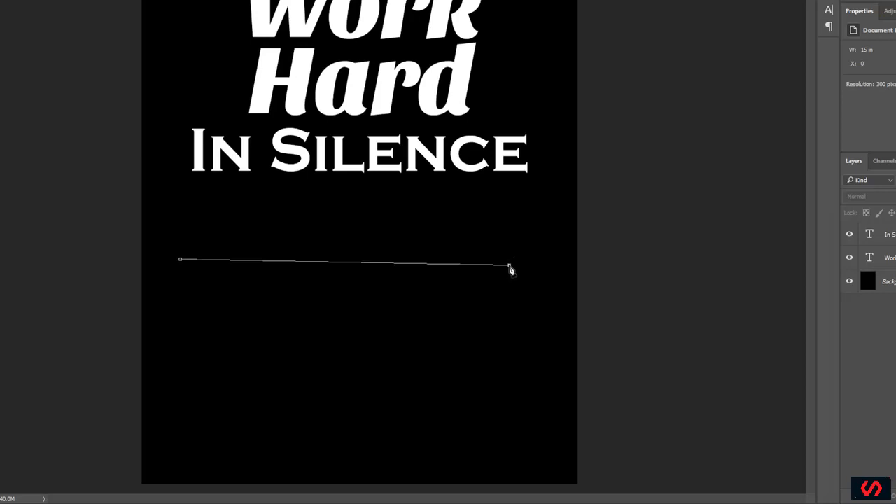
left_click_drag(511, 270, 666, 391)
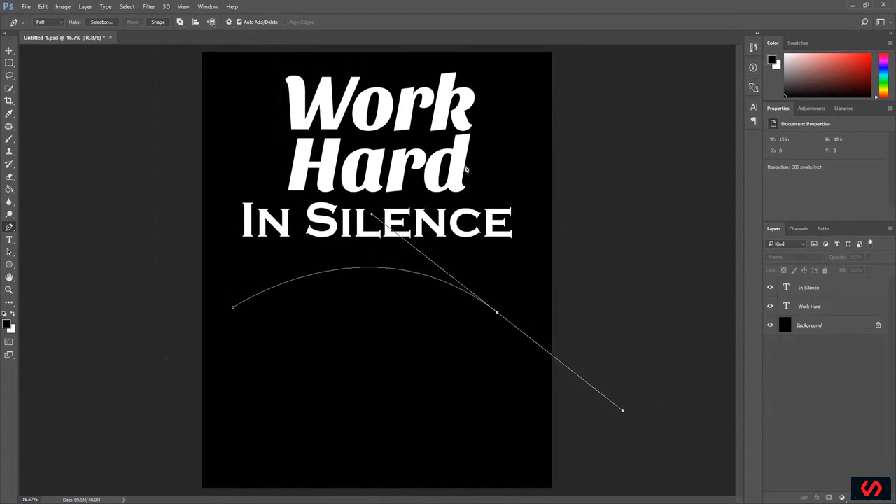
Step: Add the text "Let Your" along the arched path and move it down and right to about X 1.9 in, Y 8.12 in
left_click(9, 241)
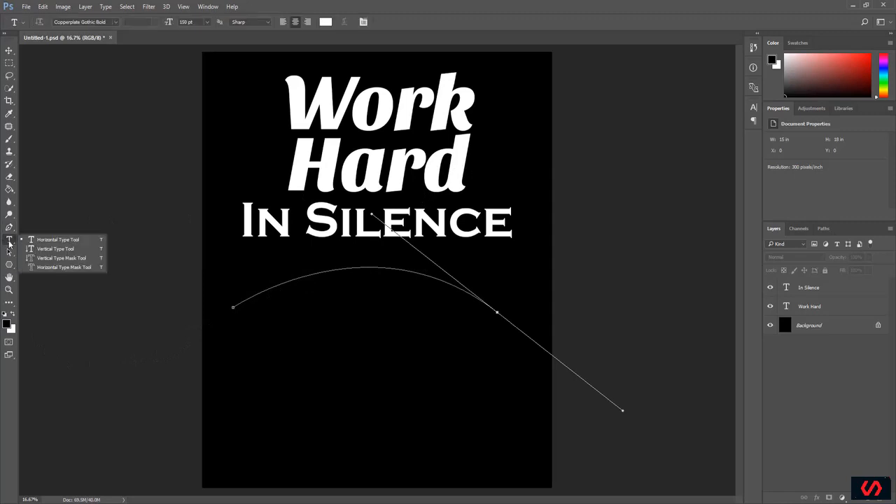
left_click(10, 242)
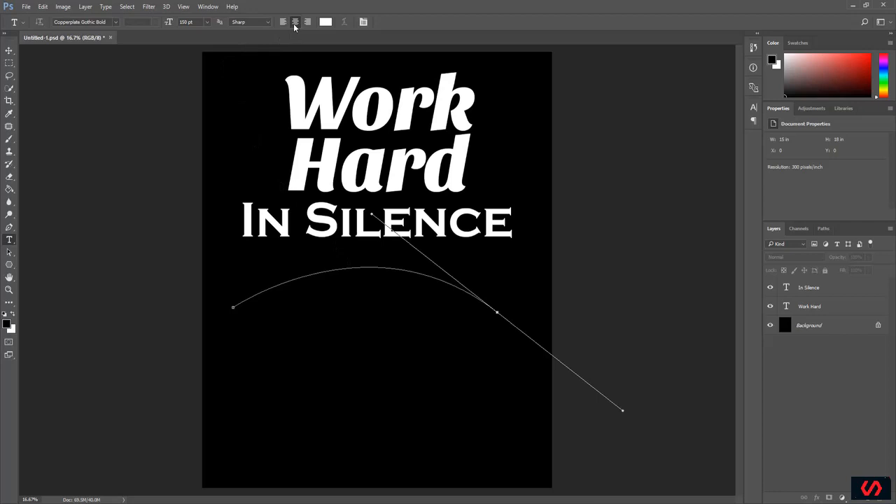
left_click(360, 266)
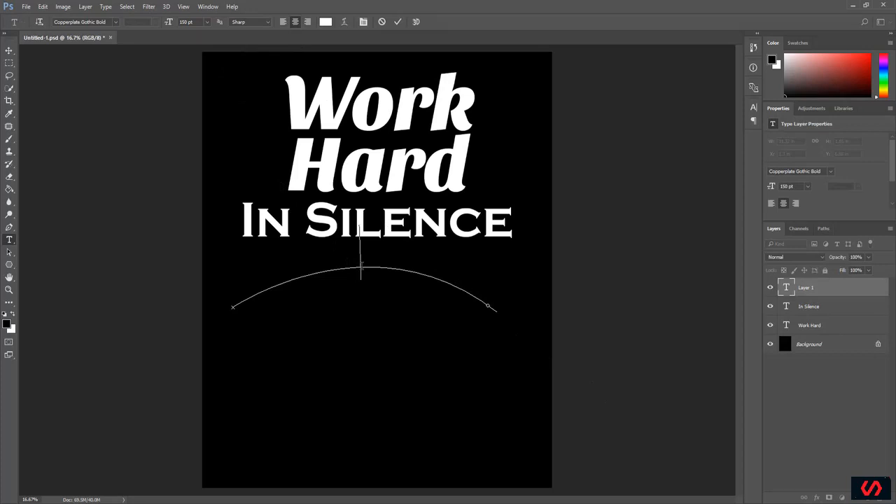
type("Let")
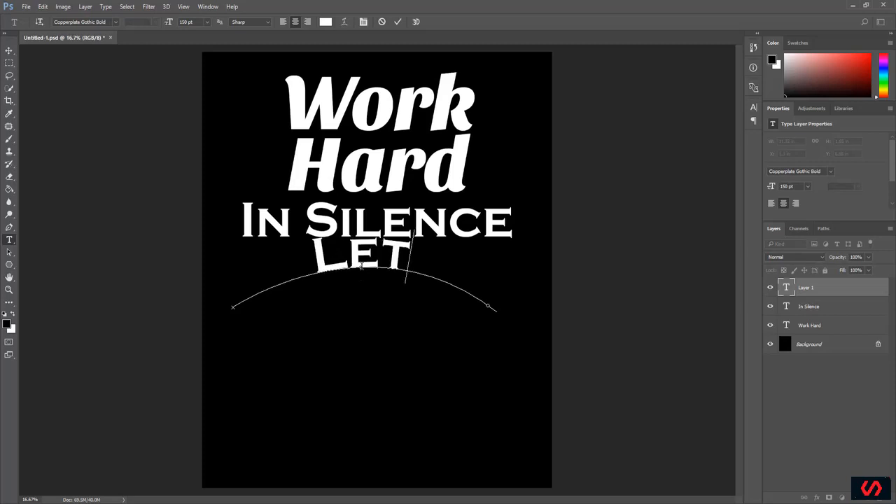
type(" Your")
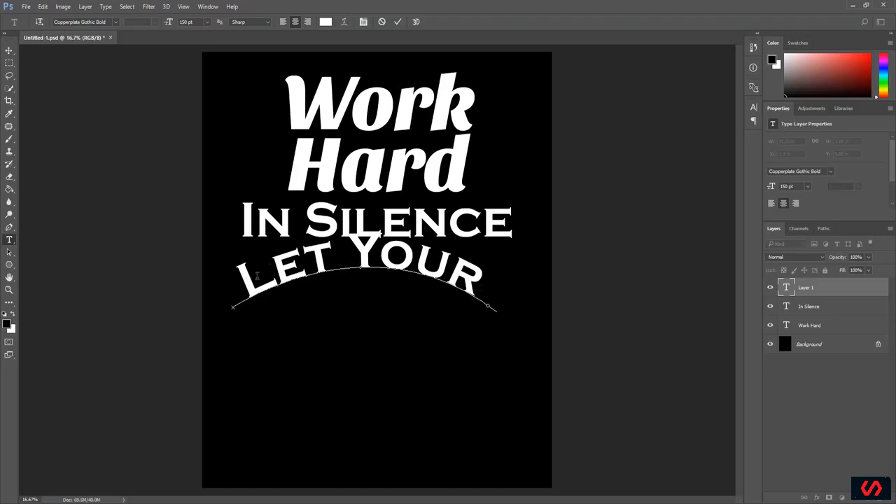
left_click(397, 22)
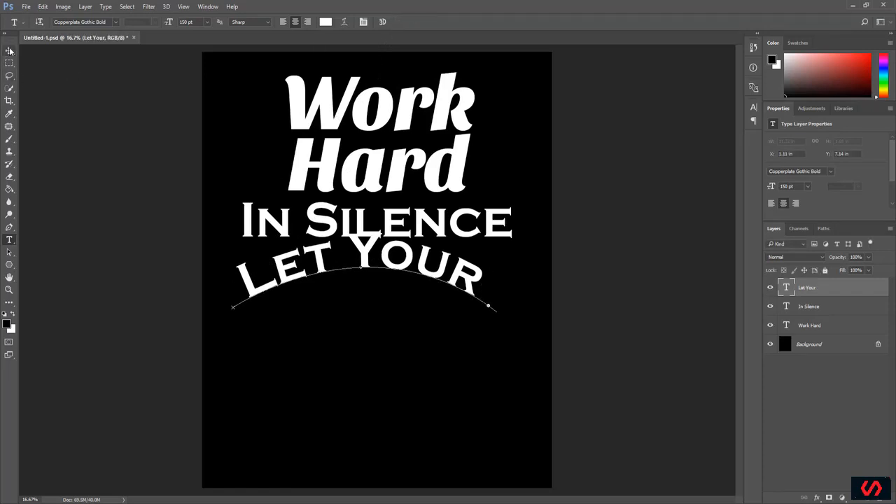
left_click(10, 51)
left_click_drag(319, 259, 329, 280)
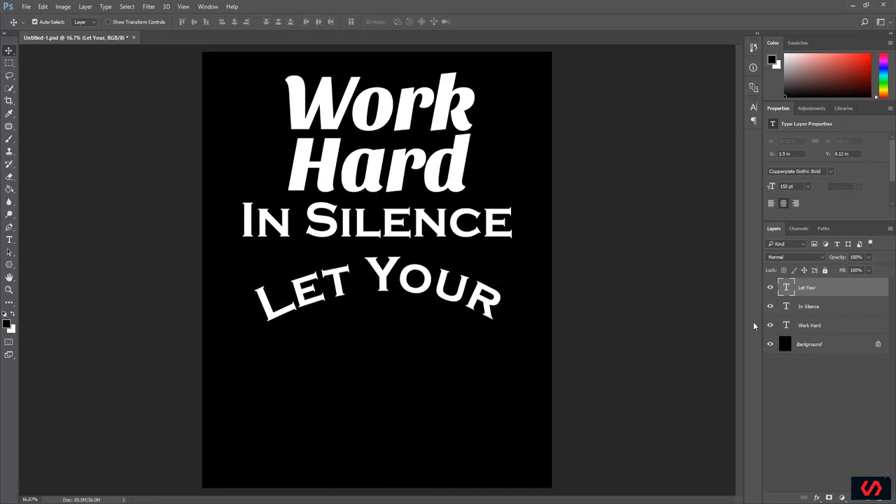
Step: Change the font of the whole Let Your text to Sansita ExtraBoldItalic
left_click(8, 241)
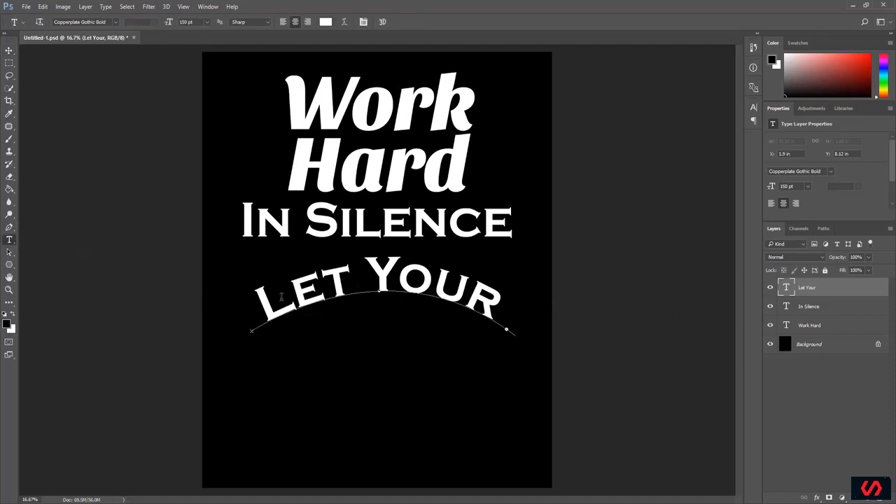
left_click_drag(283, 298, 312, 288)
left_click(259, 299)
left_click_drag(259, 300, 513, 318)
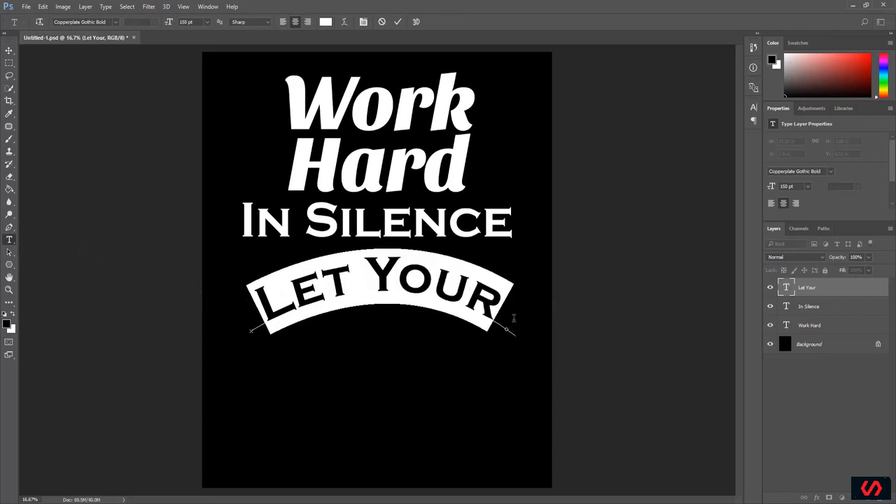
left_click(115, 22)
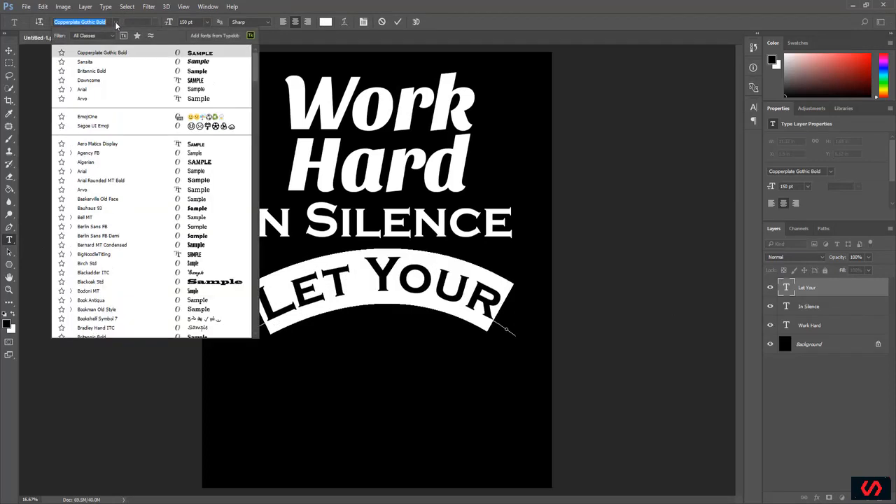
type("sans")
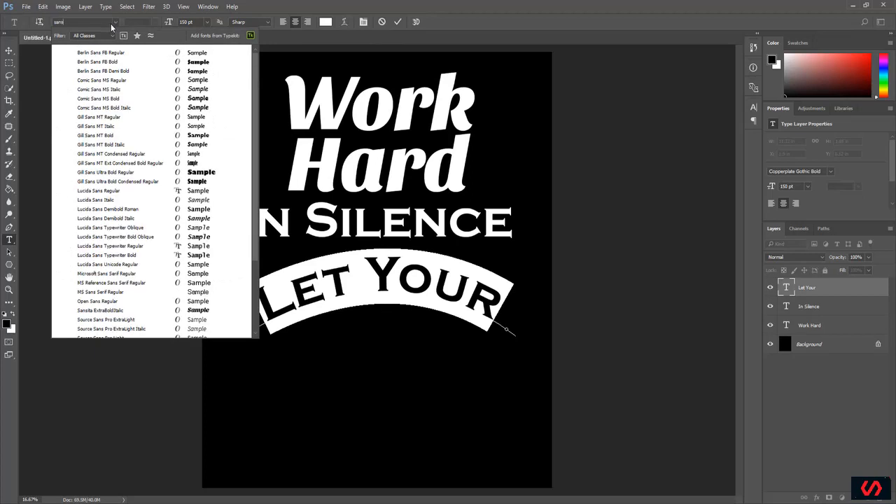
type("ita")
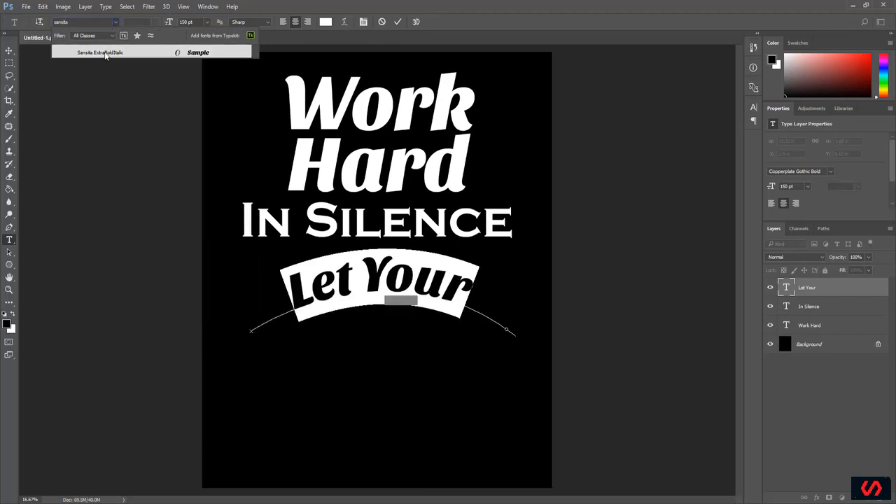
left_click(105, 53)
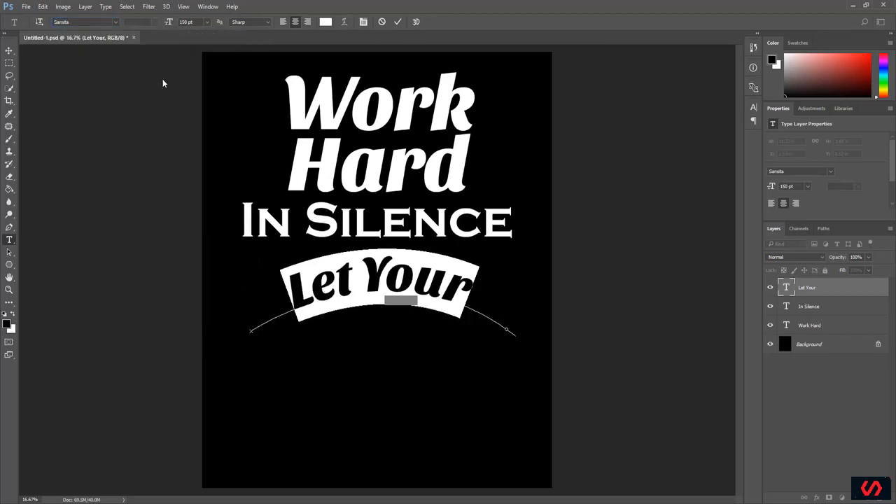
Step: Widen the Let Your text to 123% horizontal scale and commit the text edit
left_click(754, 109)
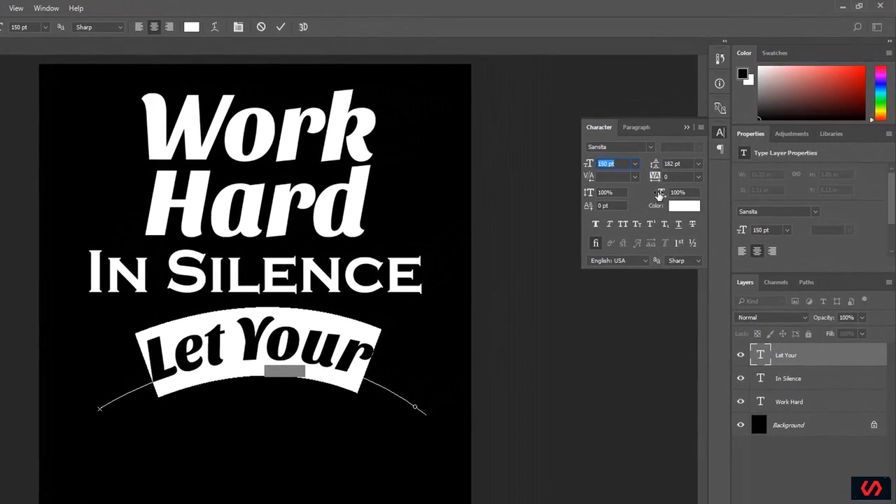
left_click_drag(659, 195, 672, 196)
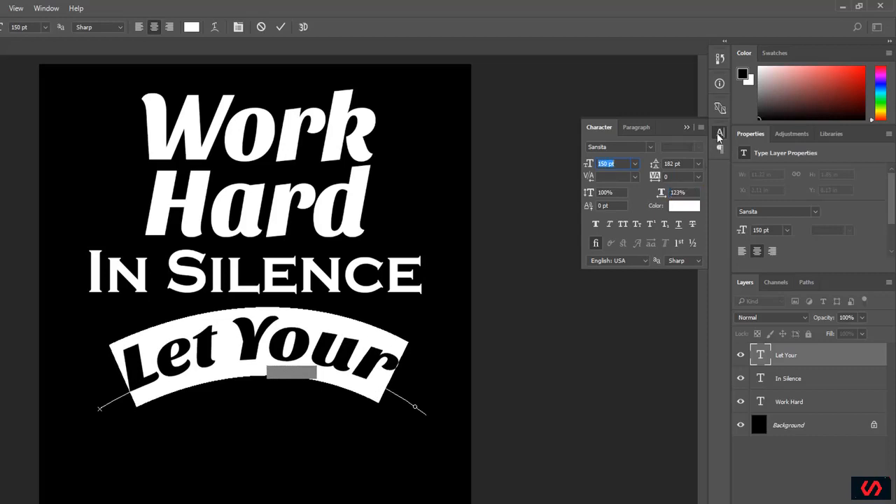
left_click(719, 133)
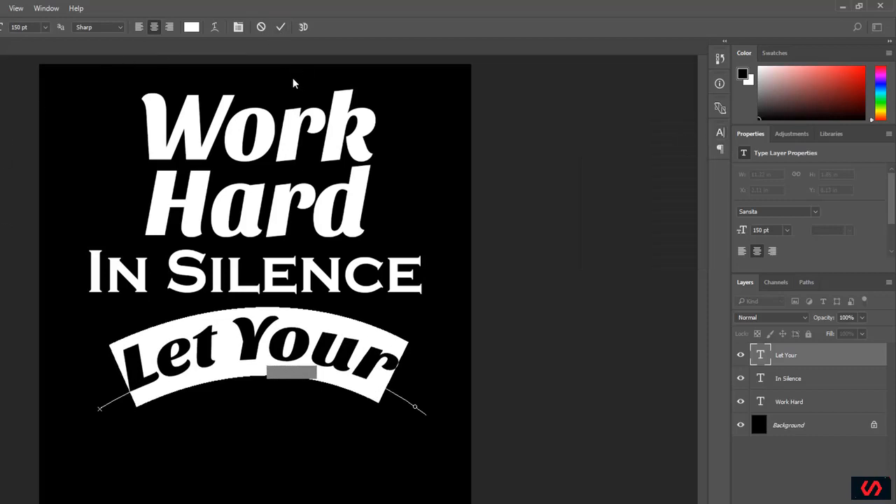
left_click(279, 28)
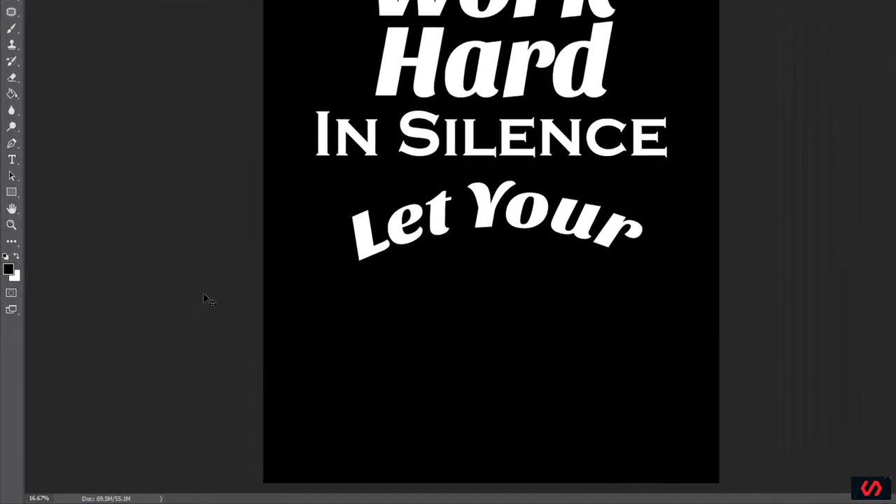
Step: Activate the Custom Shape tool and replace the current shape presets with the All set
left_click(15, 194)
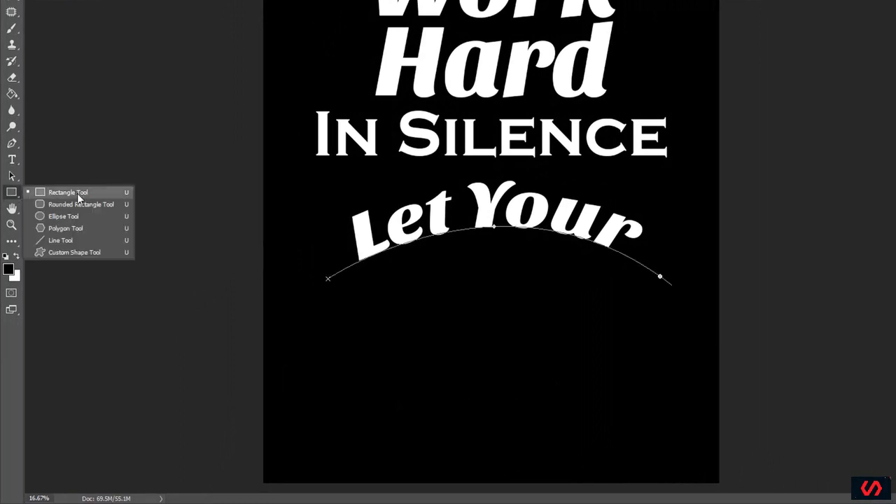
left_click(78, 254)
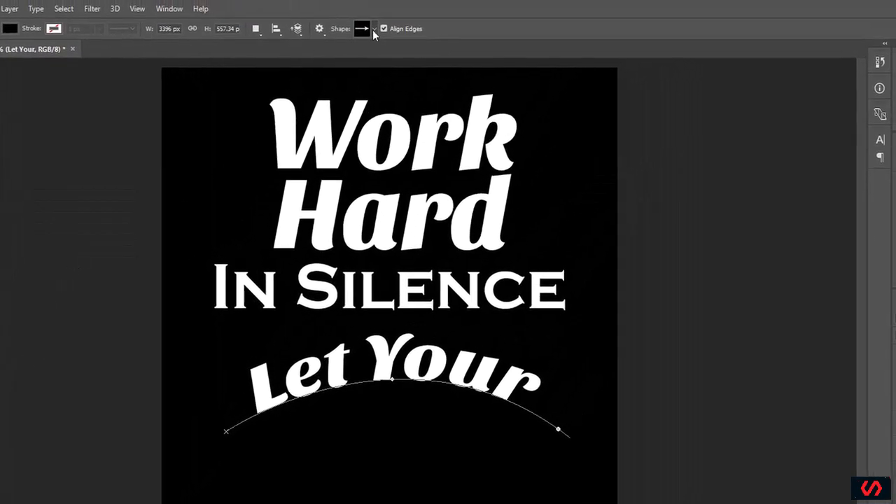
left_click(372, 29)
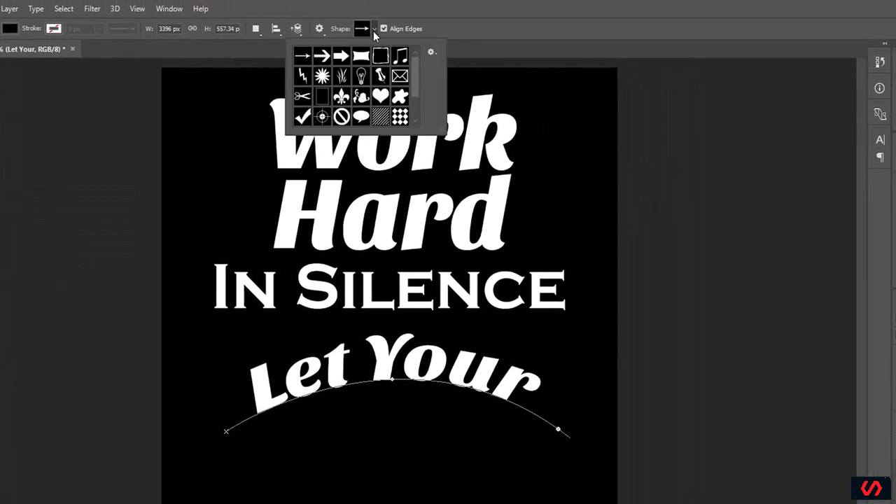
left_click(431, 53)
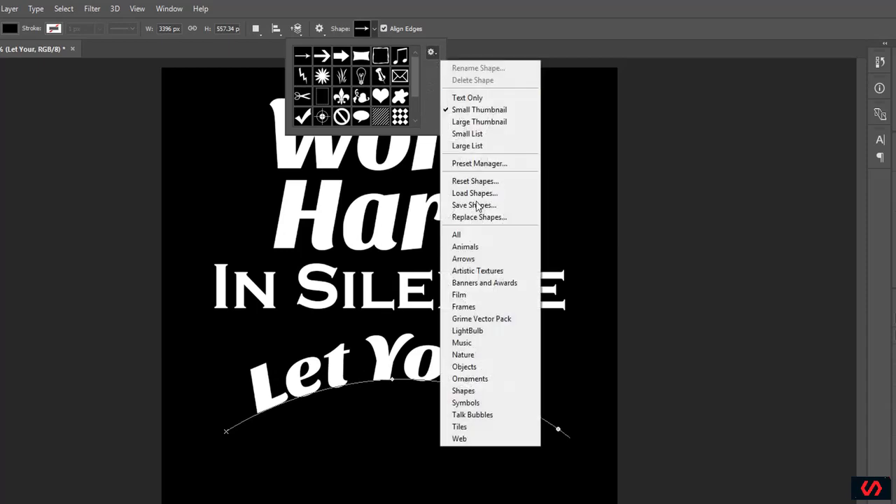
left_click(470, 238)
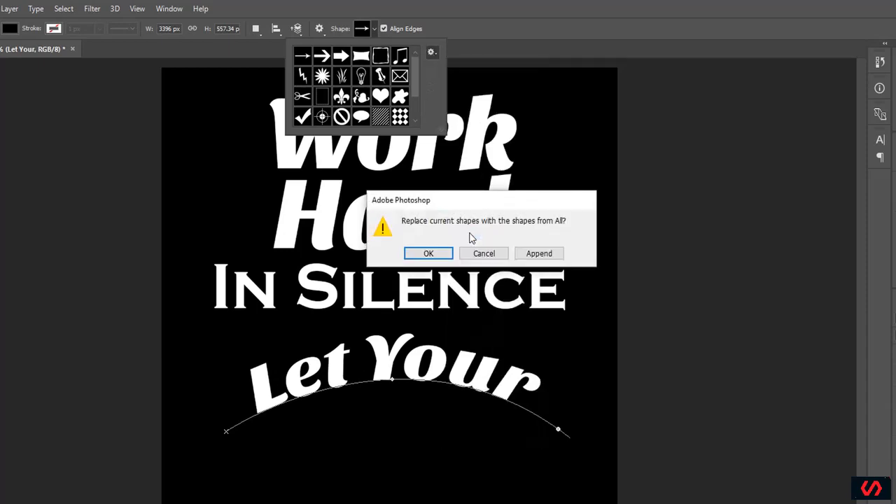
left_click(430, 255)
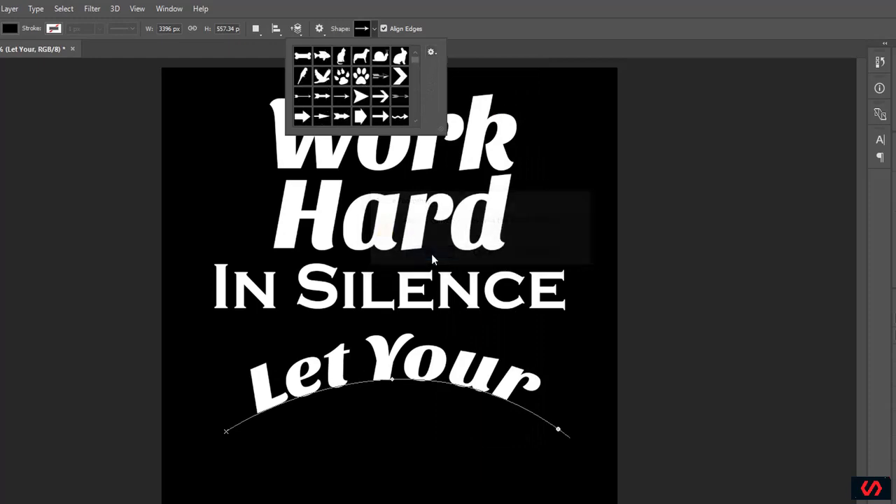
Step: Draw an arched ribbon banner custom shape about 12.68 in wide and 3.54 in high below the Let Your text
left_click_drag(441, 127, 672, 277)
mouse_move(639, 103)
left_mouse_down()
mouse_move(647, 188)
mouse_move(645, 99)
left_mouse_up()
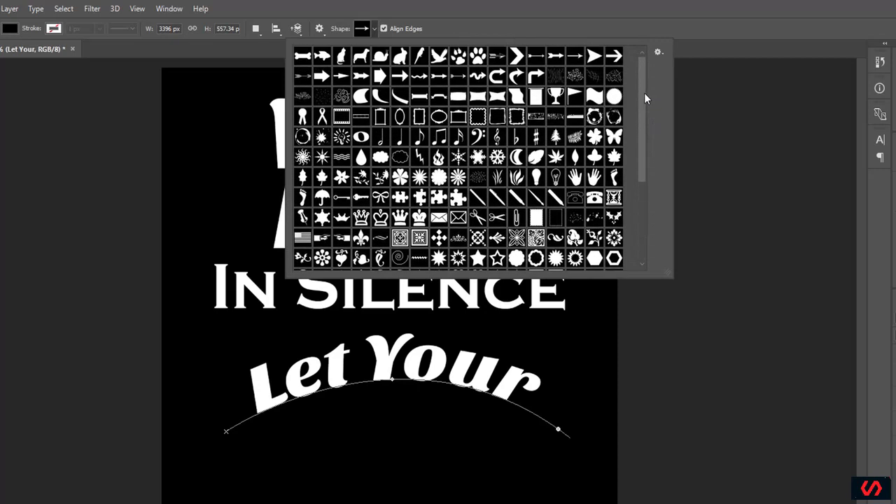
left_click(326, 99)
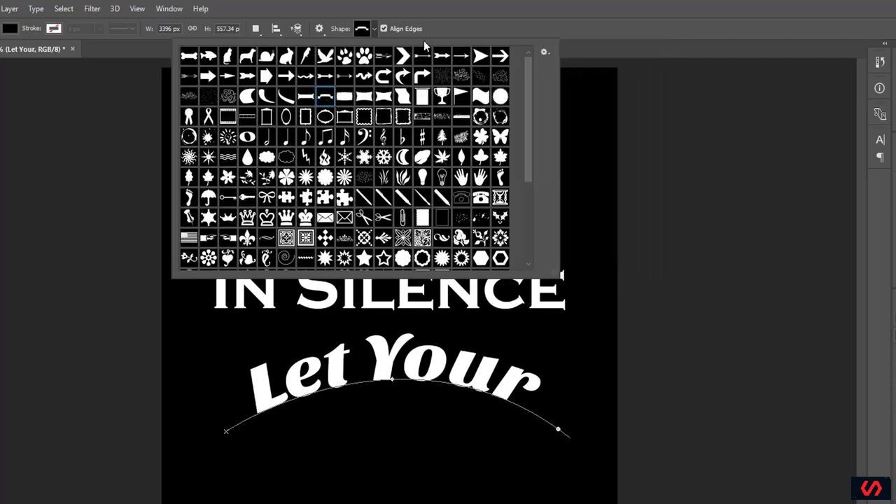
left_click(222, 464)
left_click_drag(222, 464, 362, 503)
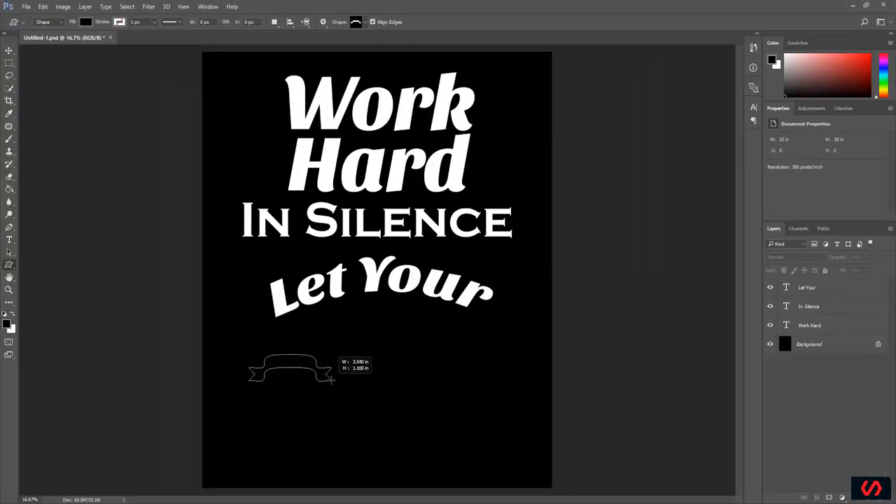
left_click_drag(355, 384, 400, 395)
left_click_drag(404, 398, 544, 439)
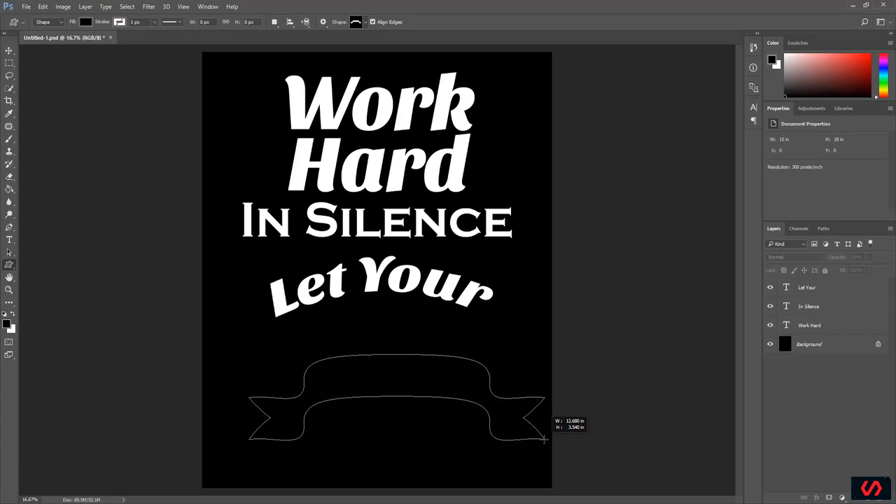
Step: Finish drawing the ribbon banner shape and set its fill to white
left_click_drag(544, 439, 544, 440)
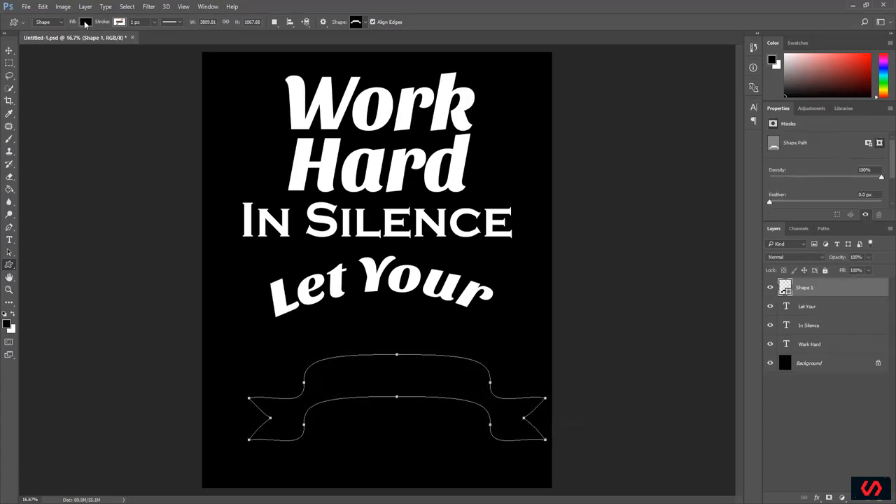
left_click(86, 22)
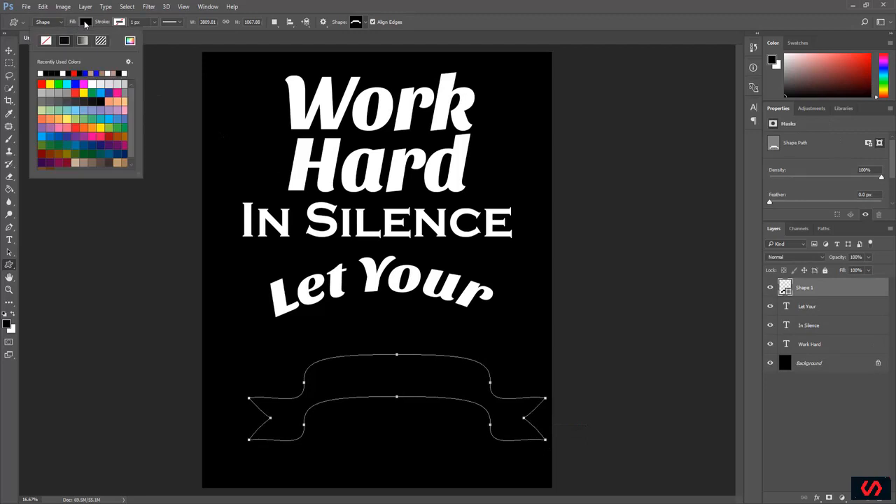
left_click(42, 73)
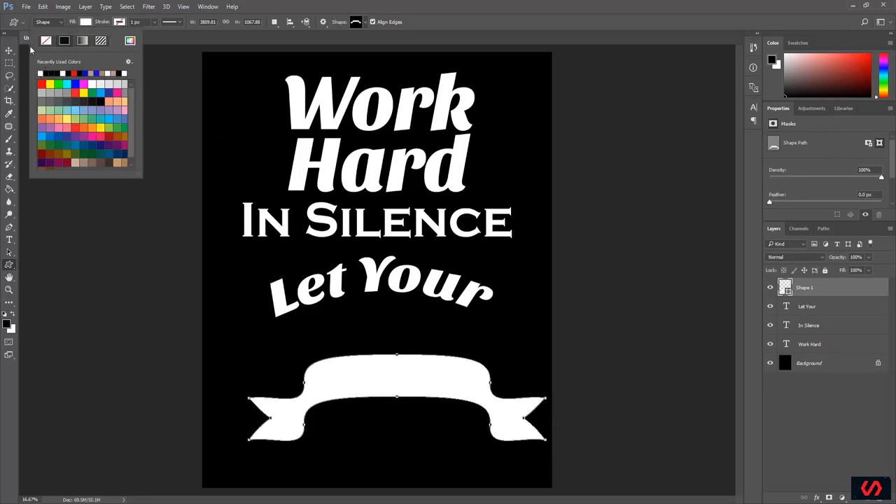
Step: Move the ribbon banner up directly beneath the arched Let Your text and show the rulers
left_click(9, 51)
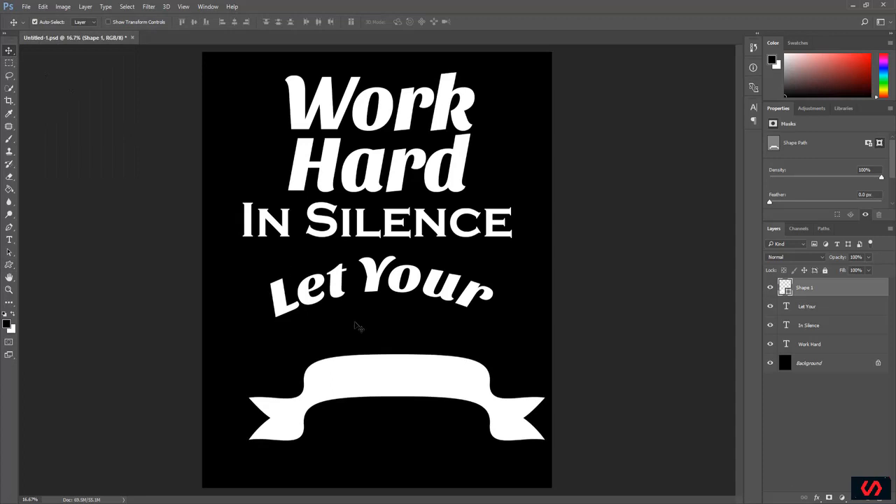
left_click_drag(385, 370, 359, 332)
key("ctrl+r")
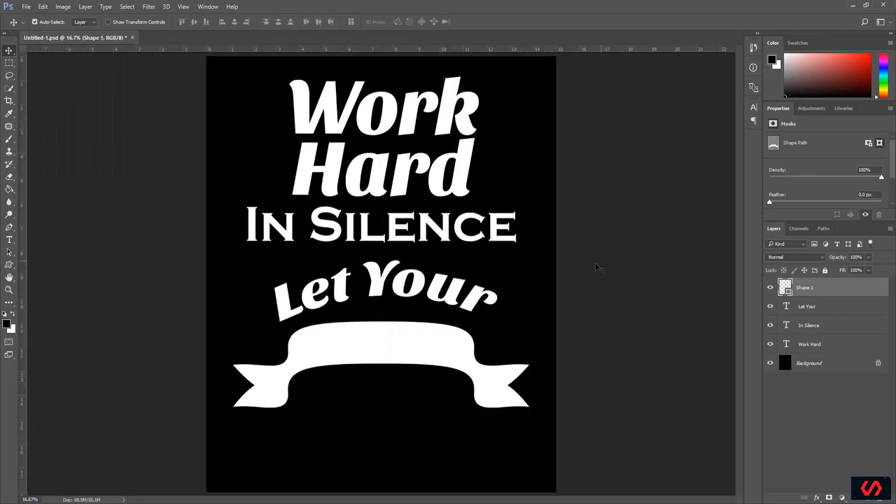
Step: Add a new text layer reading "Success" over the ribbon banner
left_click(10, 241)
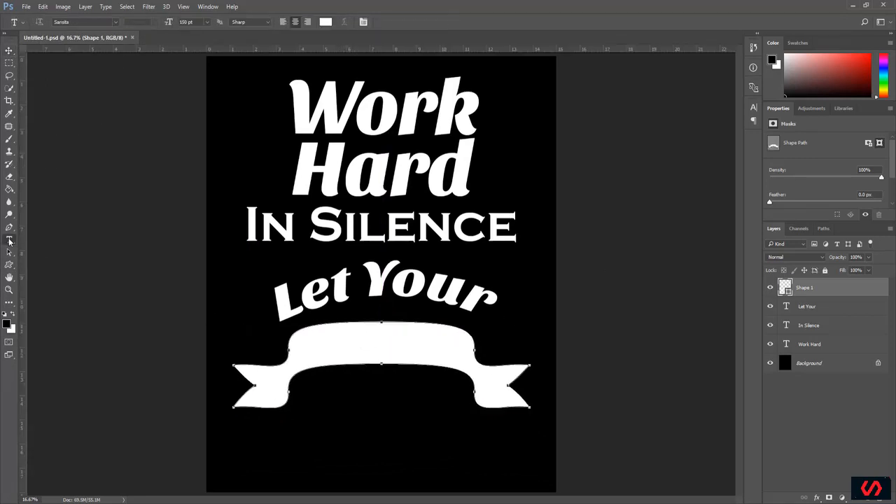
left_click(322, 345)
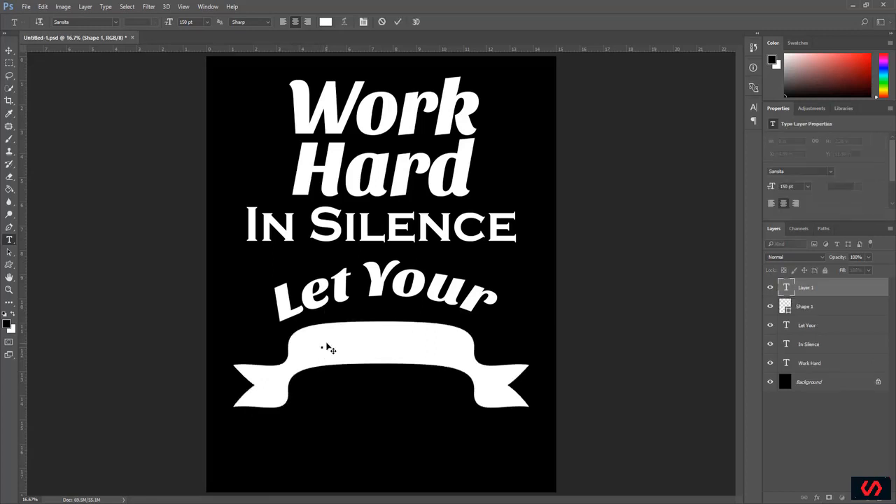
type("Success")
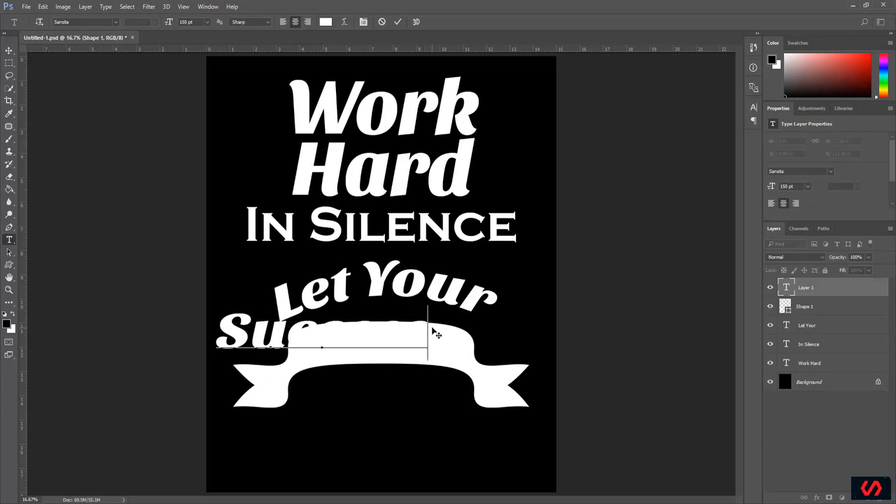
Step: Color the whole Success text black (000000) and move it onto the middle of the ribbon banner
left_click_drag(428, 329, 220, 327)
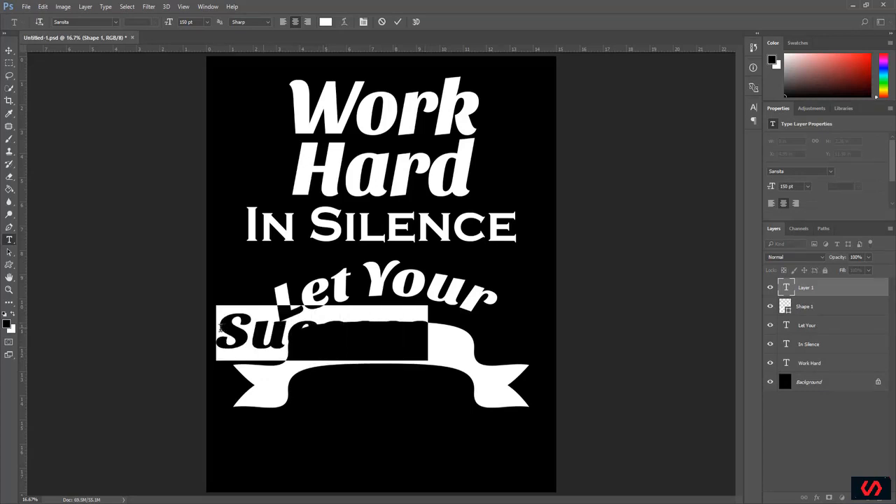
left_click(238, 329)
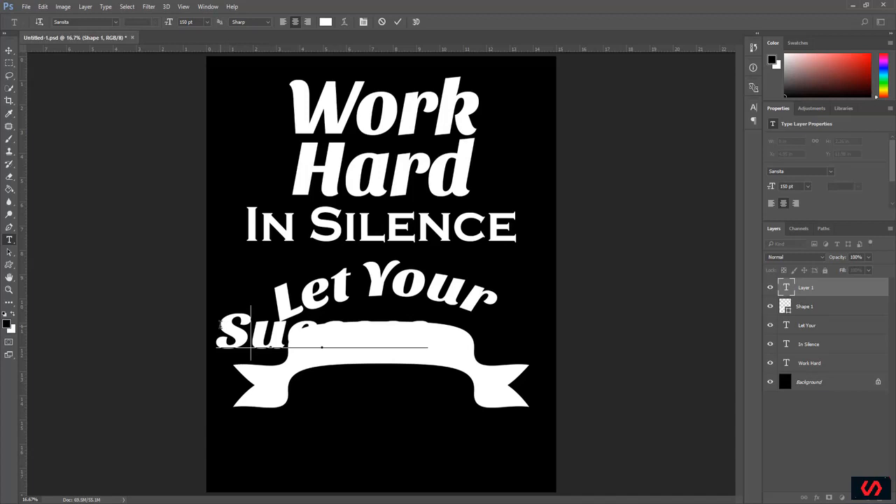
left_click_drag(225, 320, 430, 327)
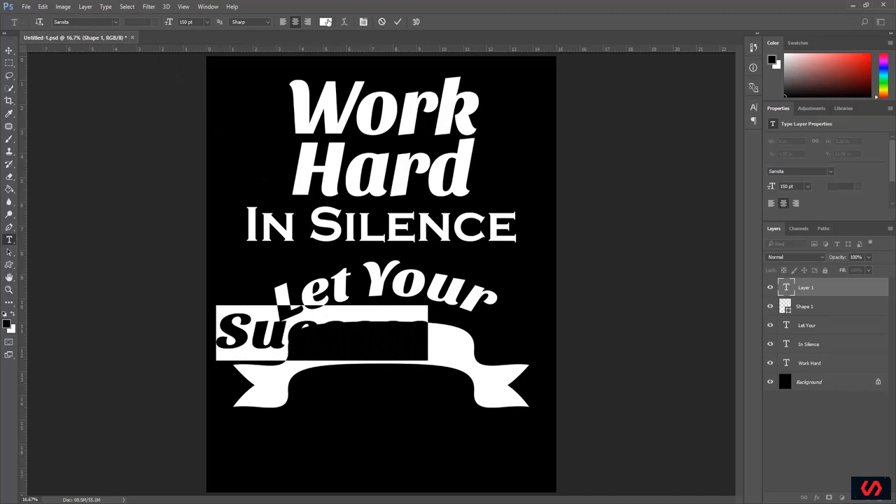
left_click(325, 21)
left_click(488, 206)
left_click(333, 332)
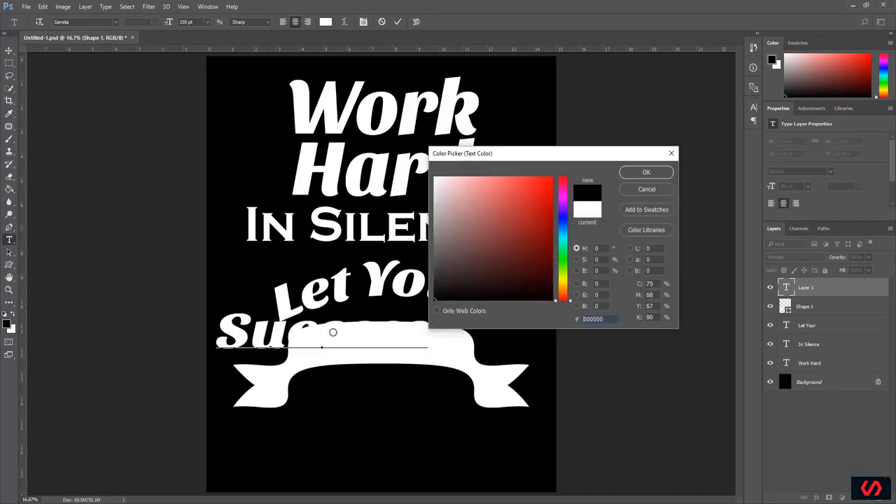
left_click(627, 175)
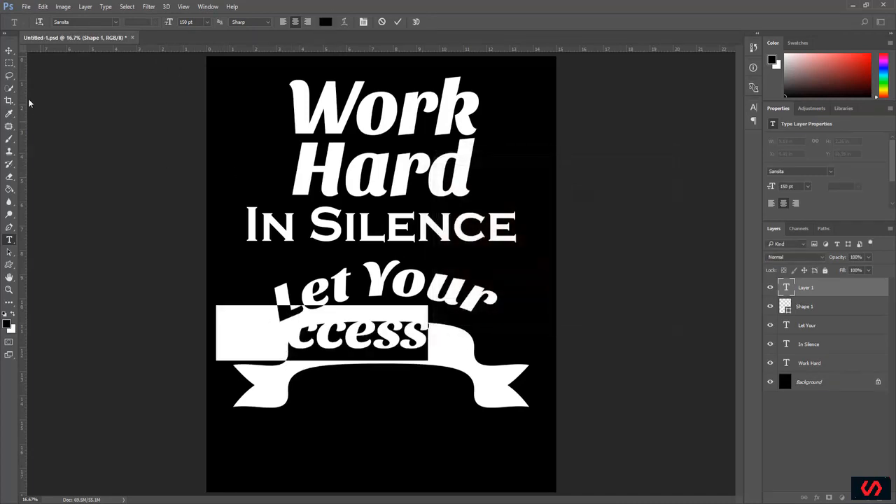
left_click(9, 50)
left_click_drag(324, 342, 388, 350)
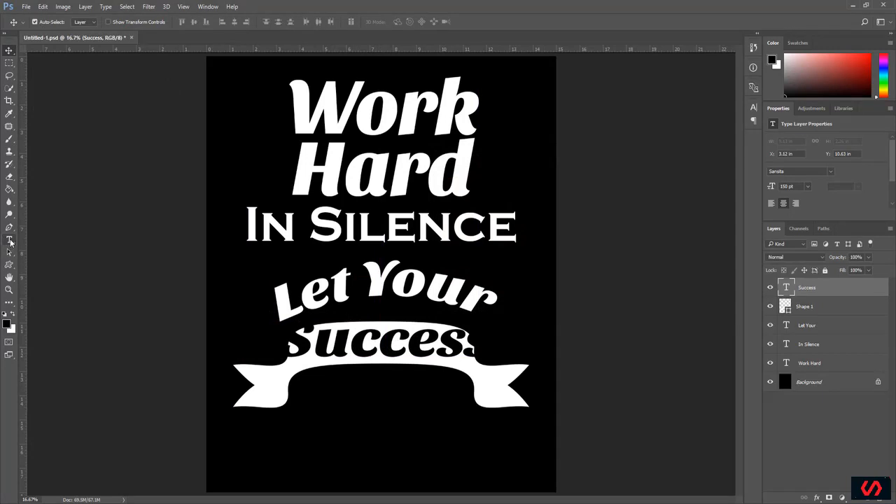
Step: Reduce the whole Success text to 115 pt and set it in All Caps
left_click(10, 241)
left_click(332, 340)
left_click_drag(297, 338, 515, 344)
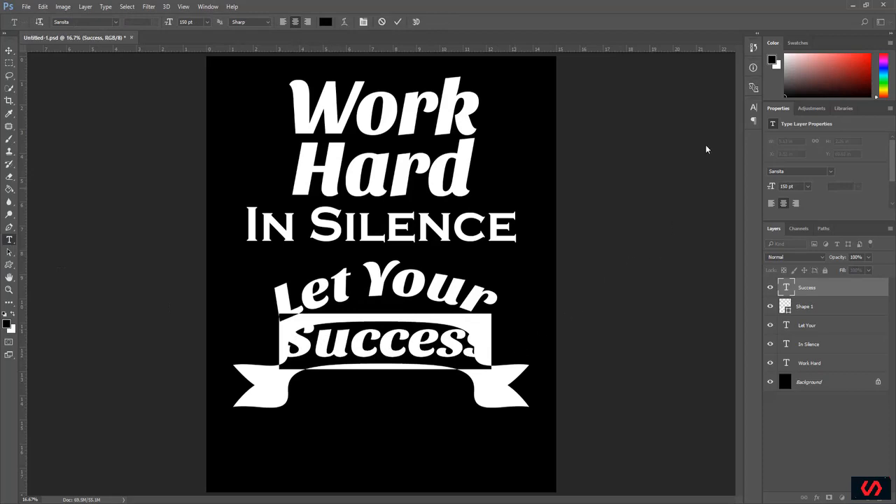
left_click(754, 106)
left_click(650, 132)
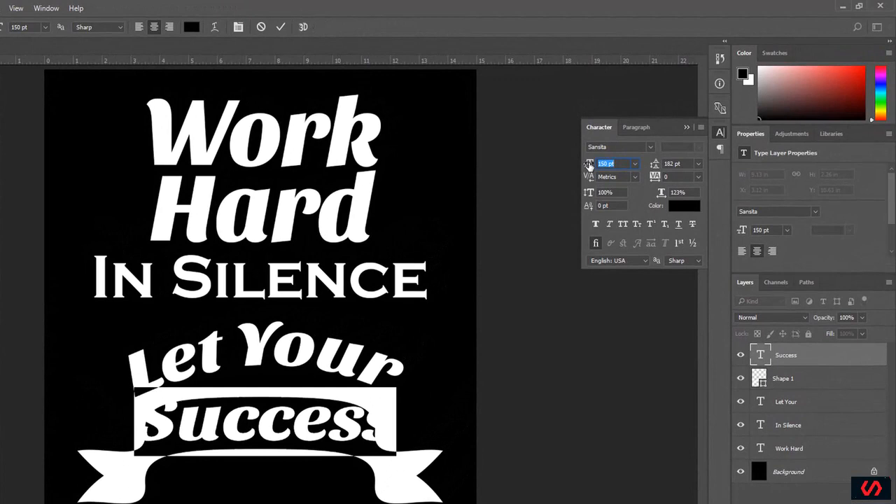
left_click_drag(589, 164, 570, 163)
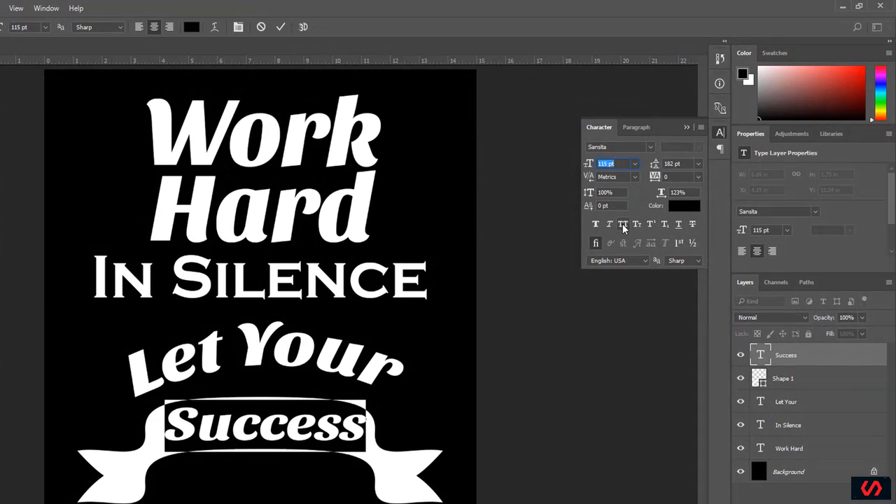
left_click(623, 225)
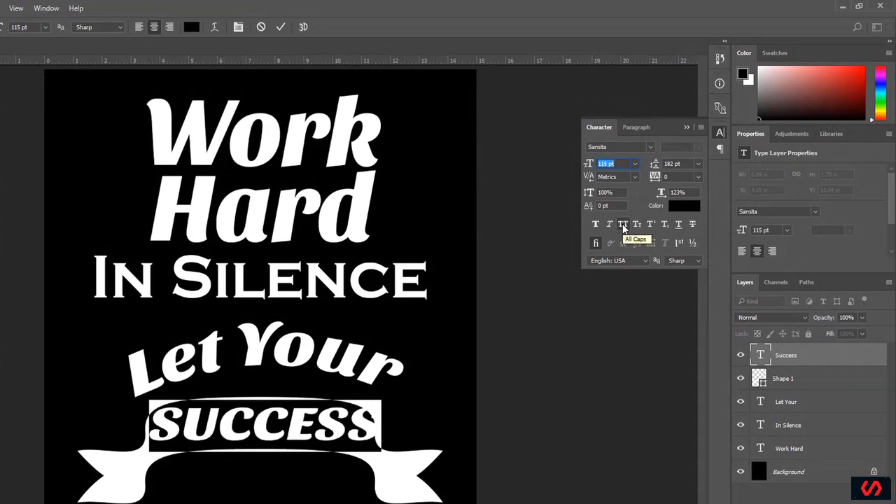
Step: Set the Success text to 99 pt with 120% horizontal scale and commit the text edit
left_click_drag(590, 170, 584, 170)
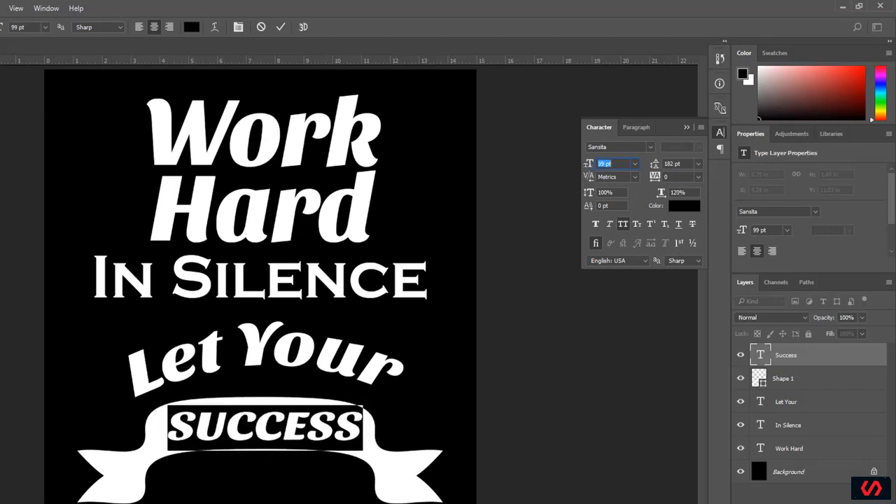
key("ctrl+Return")
key("v")
Step: Adjust the Success text's position on the ribbon and change its font to Aero Matics Display
left_click_drag(252, 423, 241, 424)
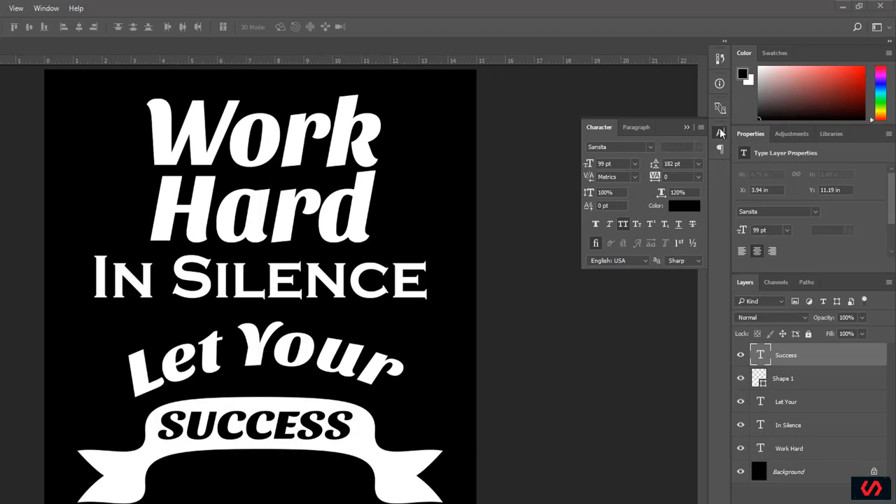
left_click(650, 147)
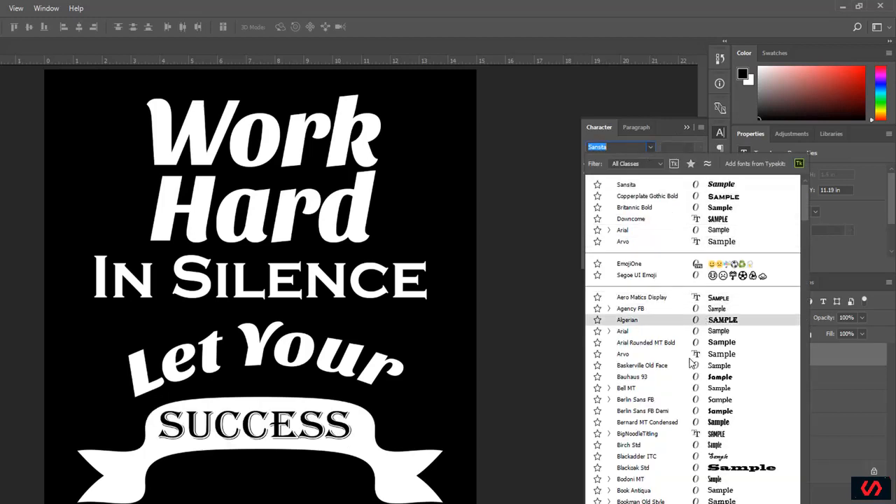
left_click(671, 297)
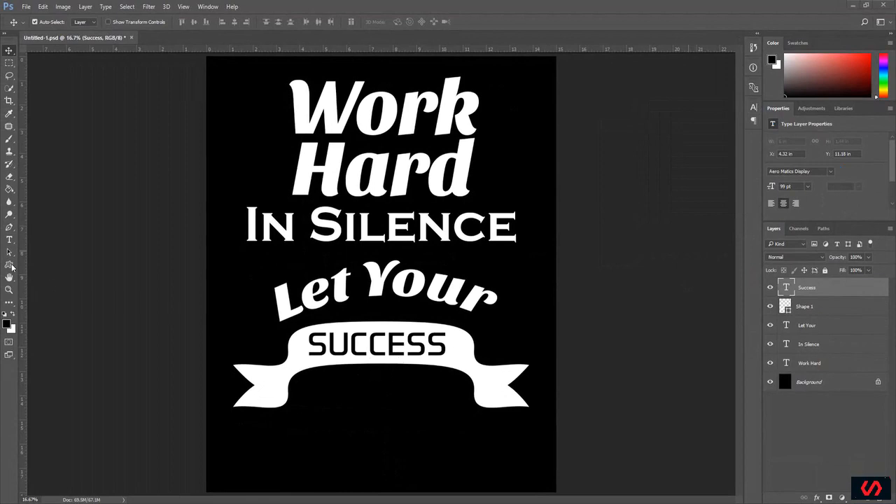
Step: Draw a black five-pointed star custom shape about 221 px wide and 210 px high on the ribbon's left tail and position it there
left_click(11, 266)
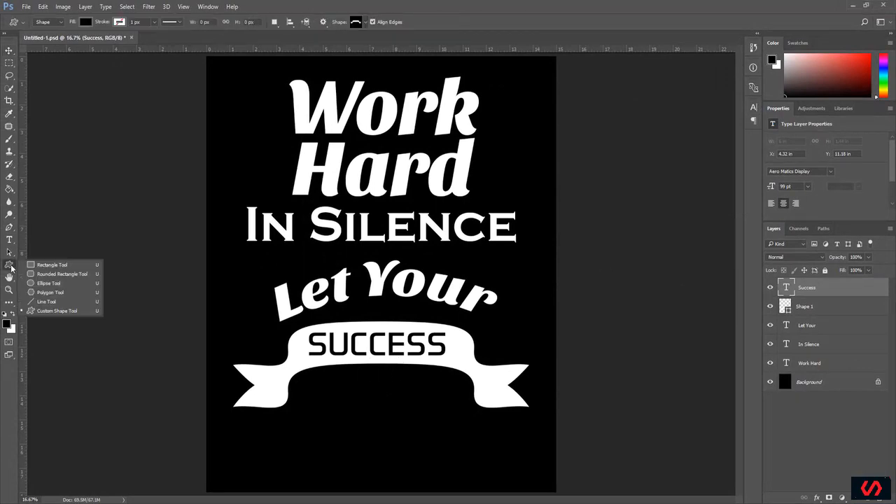
left_click(68, 312)
left_click(365, 22)
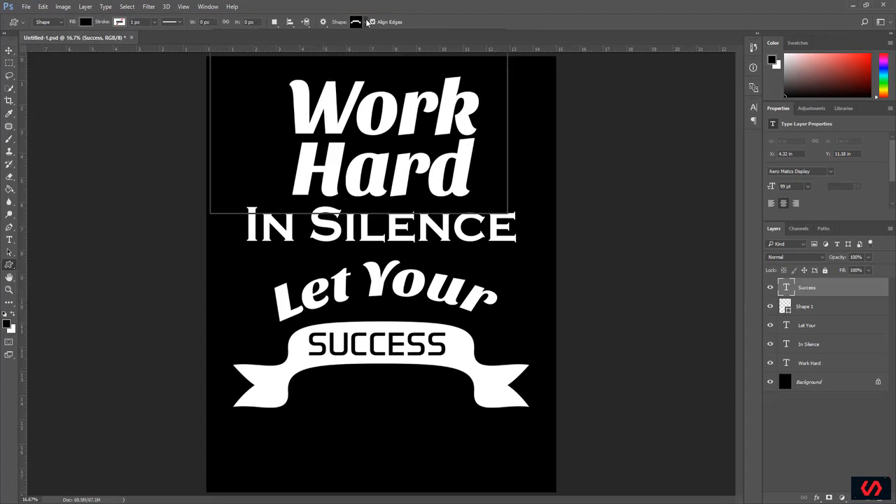
left_click_drag(483, 103, 483, 158)
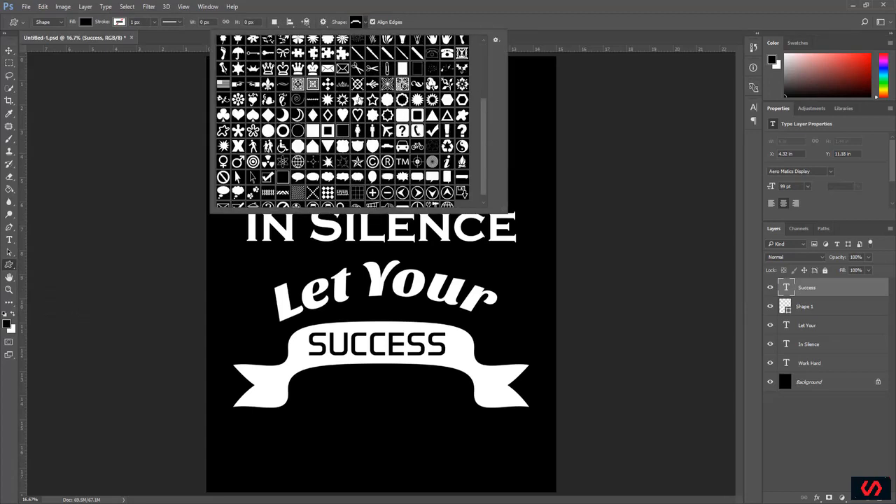
double_click(357, 99)
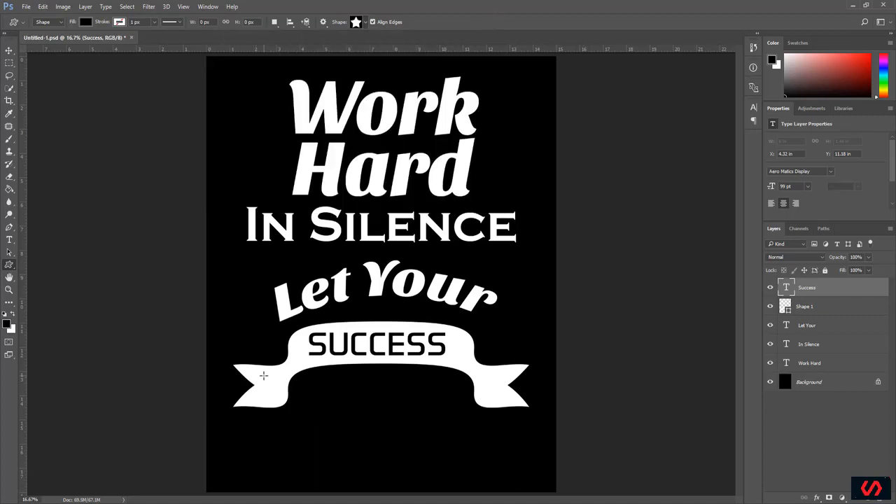
left_click_drag(264, 375, 285, 391)
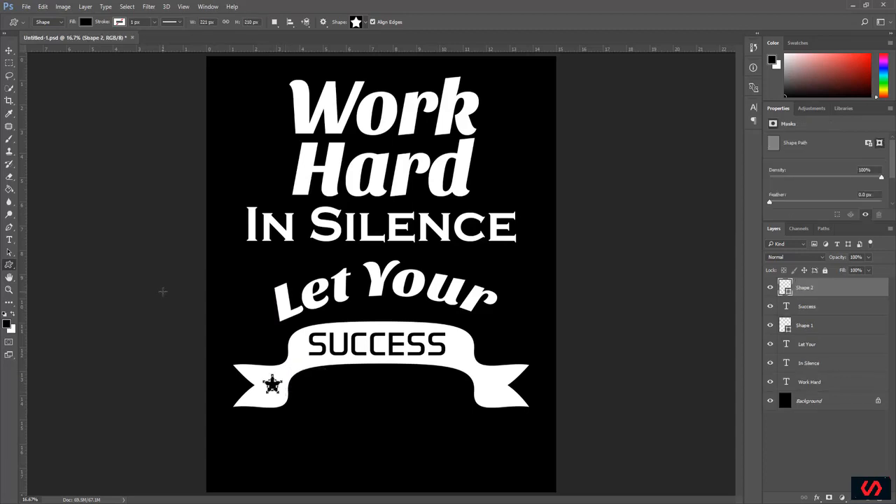
left_click(9, 51)
left_click_drag(270, 387, 270, 387)
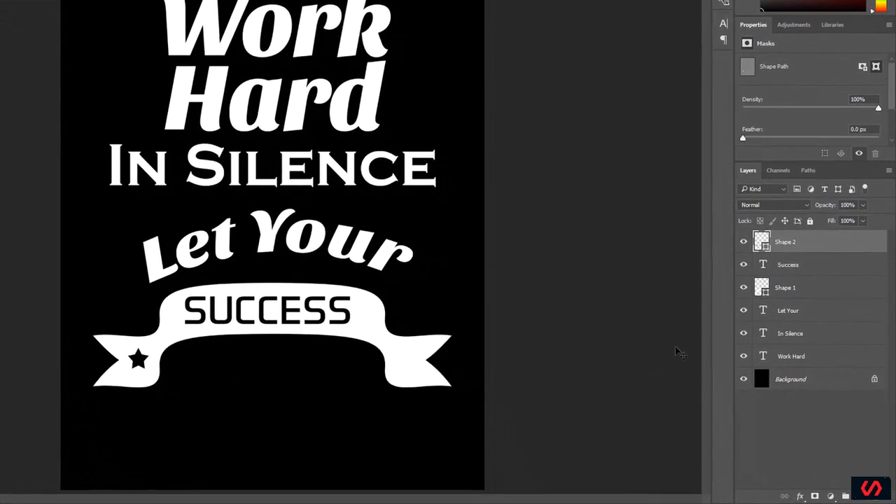
Step: Open the layer style settings of the star layer and enable a Color Overlay
right_click(761, 241)
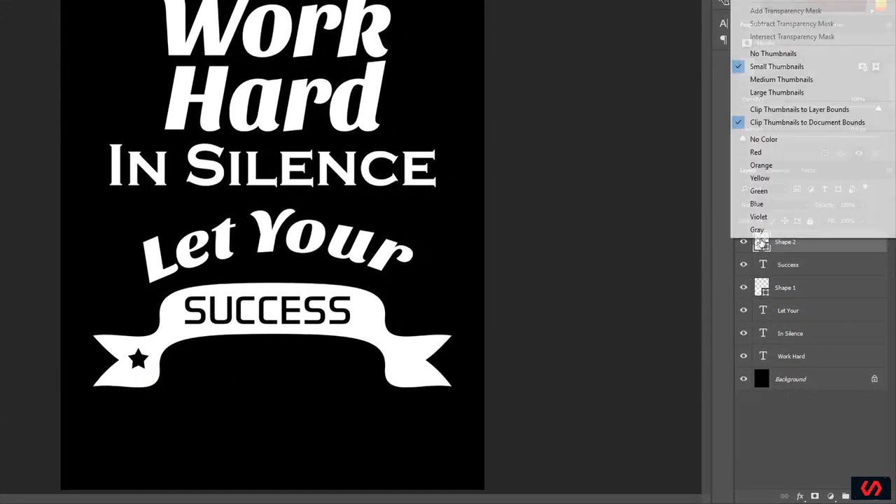
key("Escape")
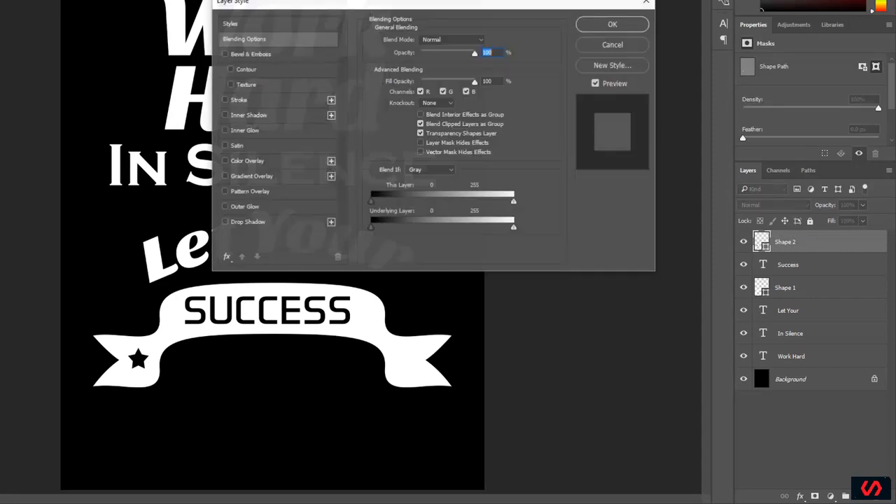
left_click_drag(382, 7, 526, 31)
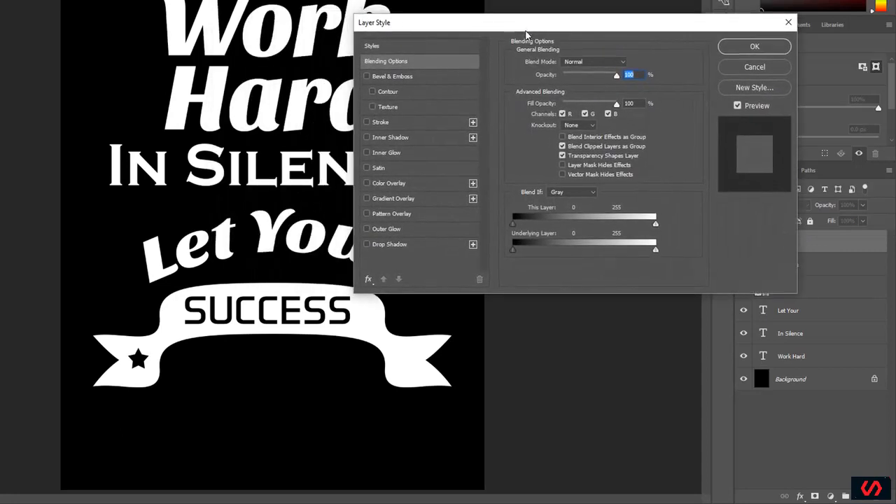
left_click(396, 187)
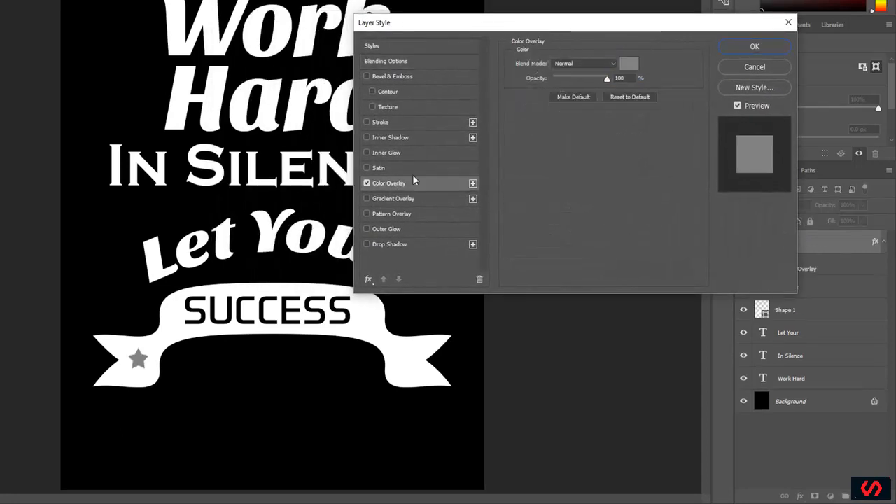
Step: Set the star's overlay color to 0e0e0e and apply the layer style
left_click(626, 66)
left_click_drag(530, 82, 607, 99)
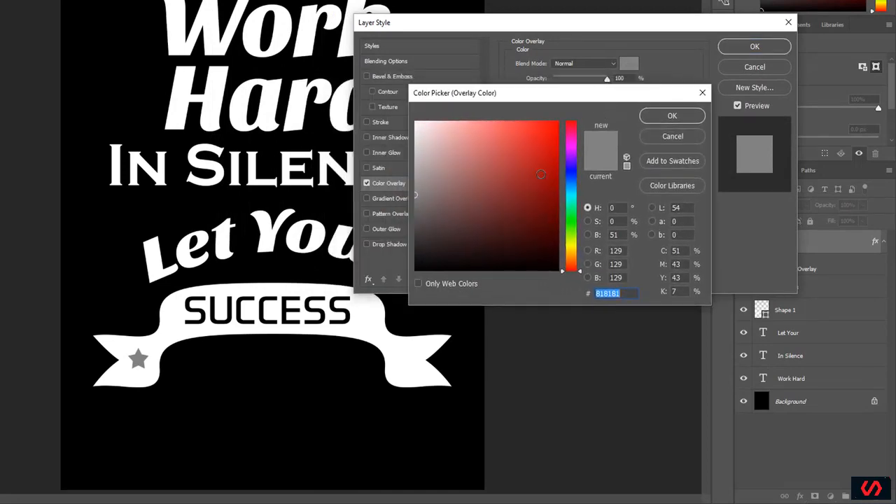
left_click(535, 149)
left_click_drag(535, 148, 564, 114)
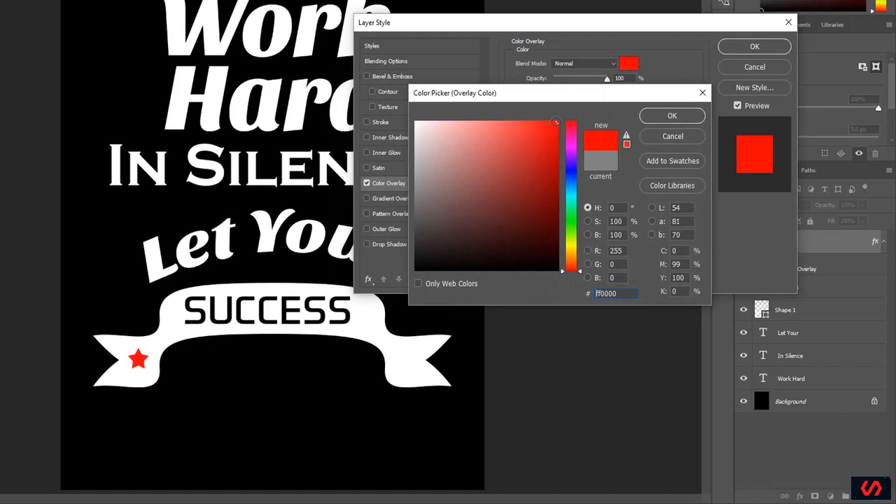
type("0e0e0e")
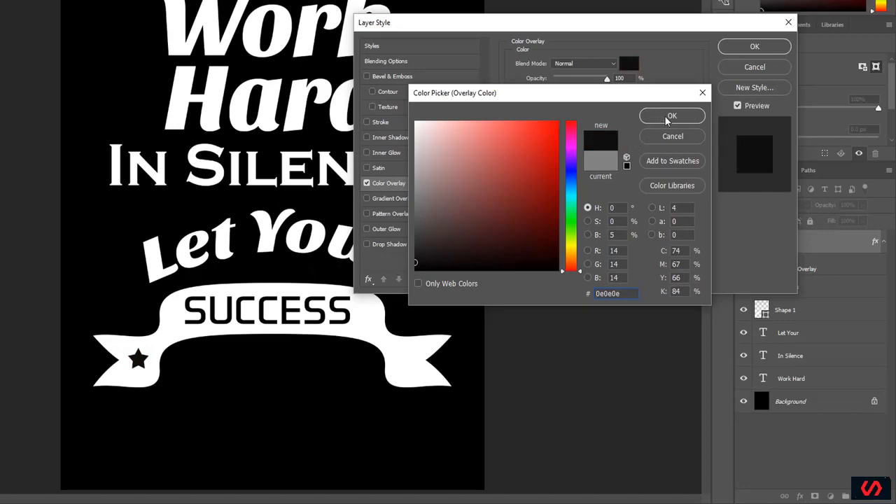
left_click(671, 117)
left_click(743, 49)
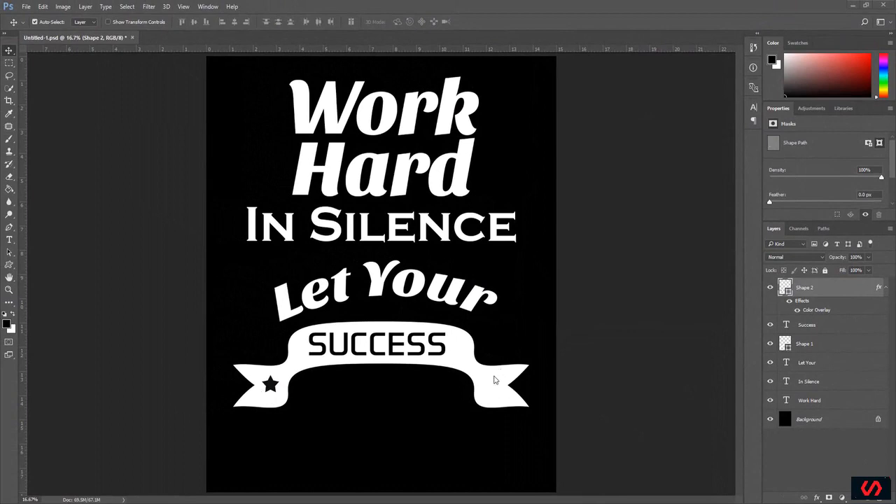
Step: Nudge the star slightly to the left on the ribbon's left tail and duplicate its layer within the same document
key("shift+Left")
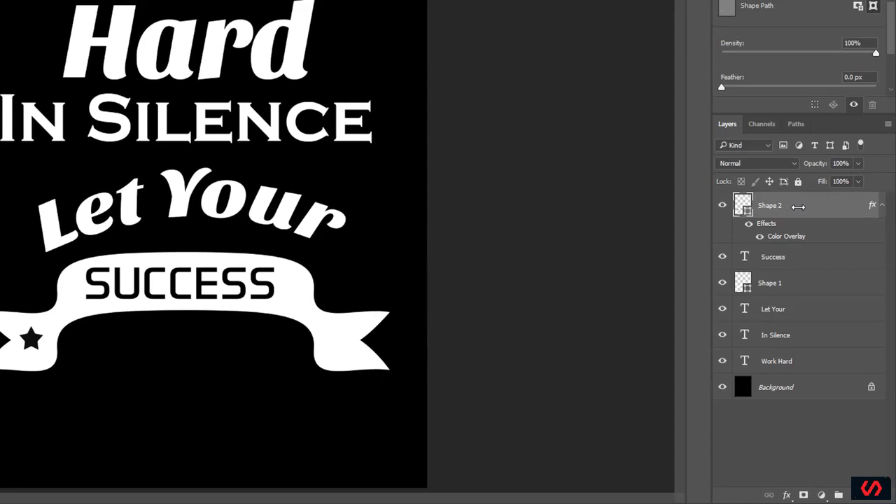
right_click(798, 207)
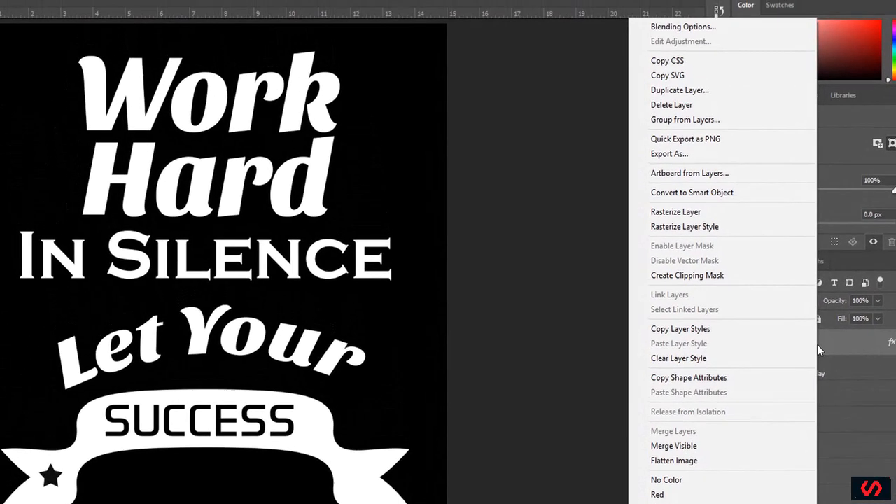
left_click(681, 90)
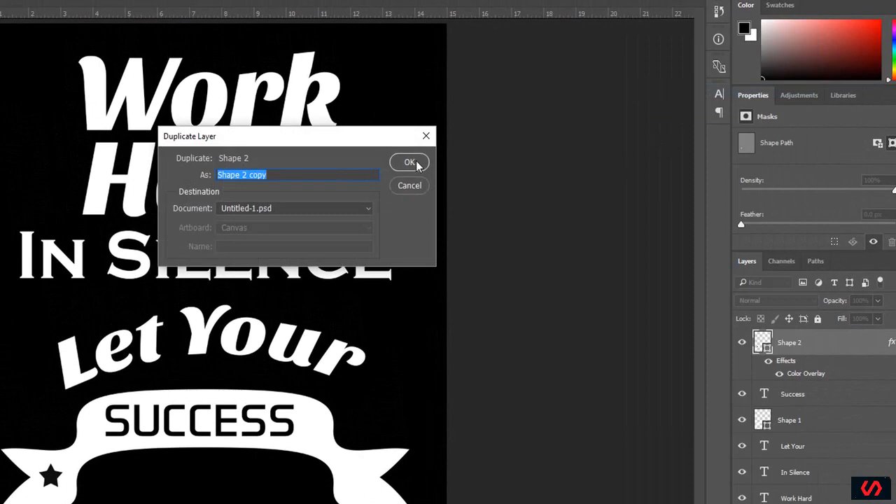
left_click(418, 164)
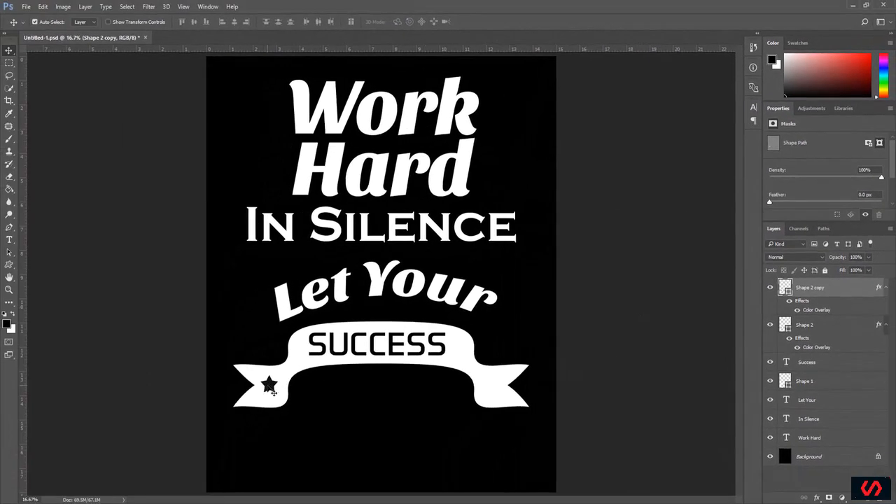
Step: Move the duplicated star across to the ribbon's right tail, level with the original star
key("ctrl")
left_click_drag(273, 391, 437, 392)
left_click_drag(474, 384, 493, 384)
left_click(350, 465)
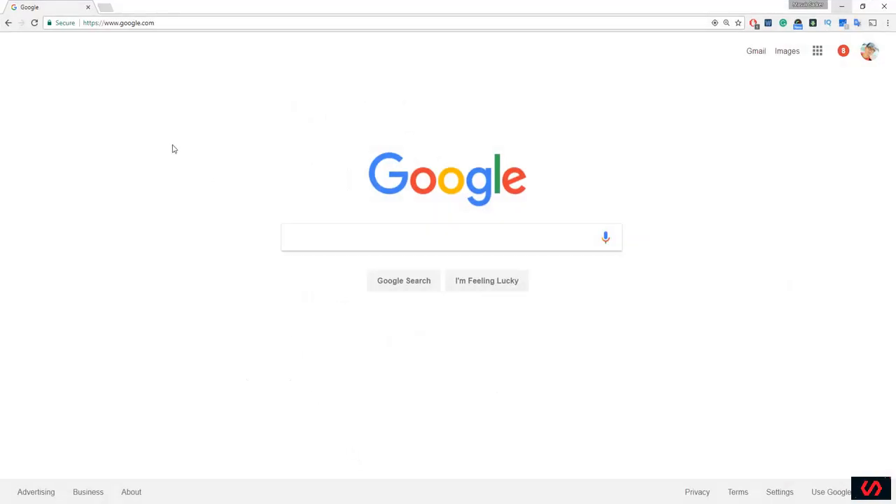
Step: In the Chrome browser, search Google Images for "silhouette"
left_click(294, 239)
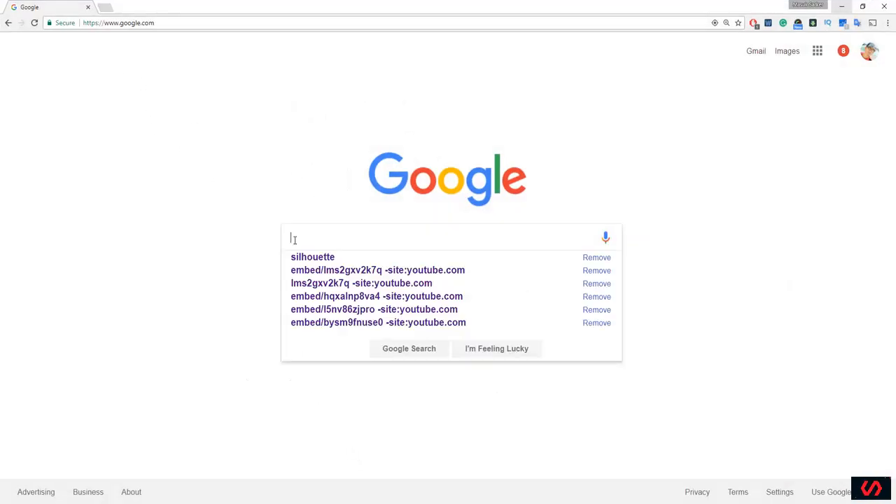
key("ctrl+f")
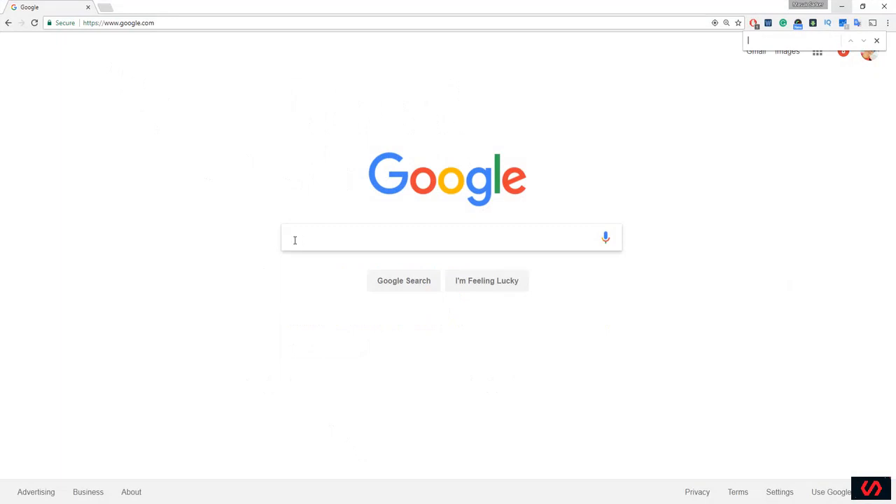
key("Escape")
type("silhouette")
key("Return")
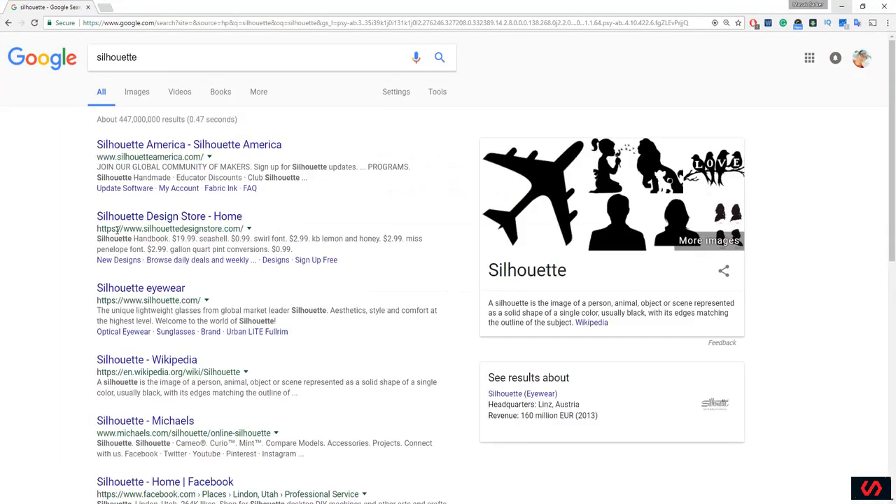
left_click(136, 94)
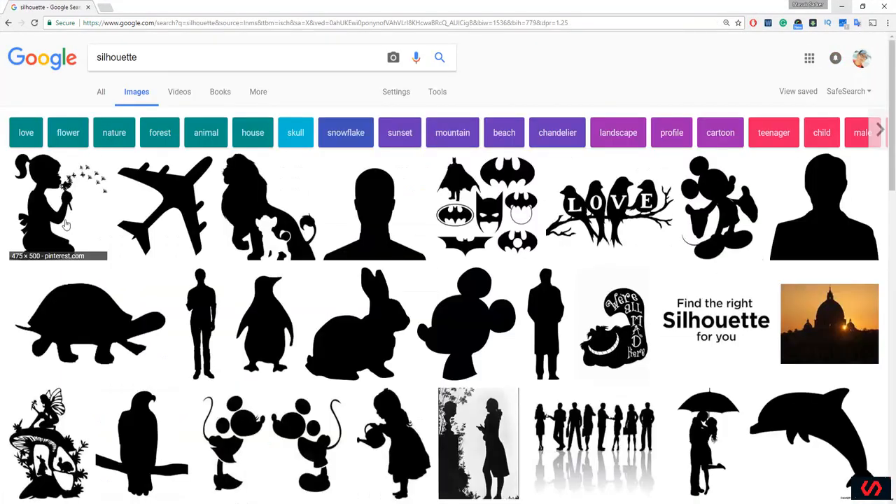
Step: Pick the black Fire Silhouette clipart from the image results and open its full-size version
scroll(52, 276, "down", 3)
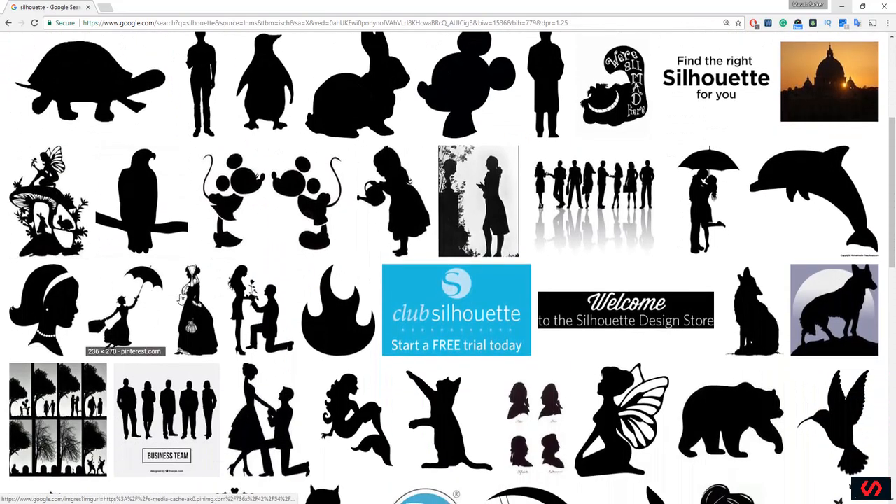
left_click(331, 316)
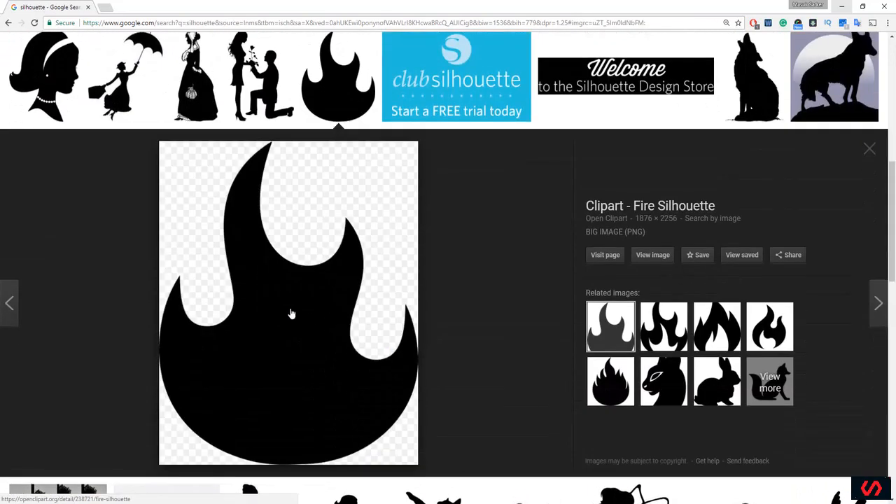
left_click(649, 259)
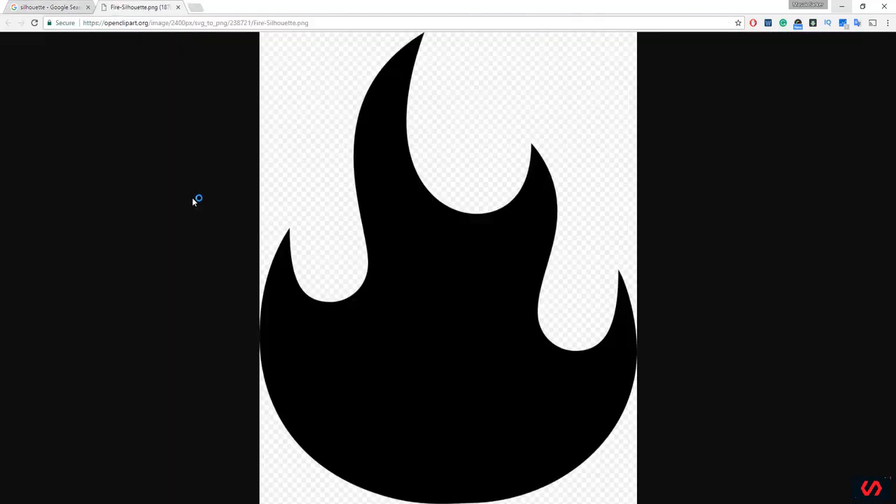
Step: Save the flame image to the Desktop as Fire-Silhouette.png
right_click(375, 220)
left_click(411, 238)
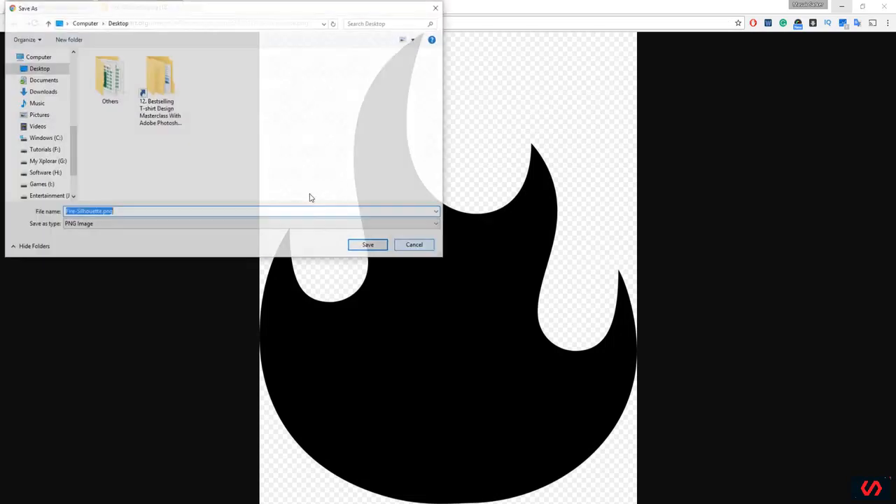
left_click(44, 73)
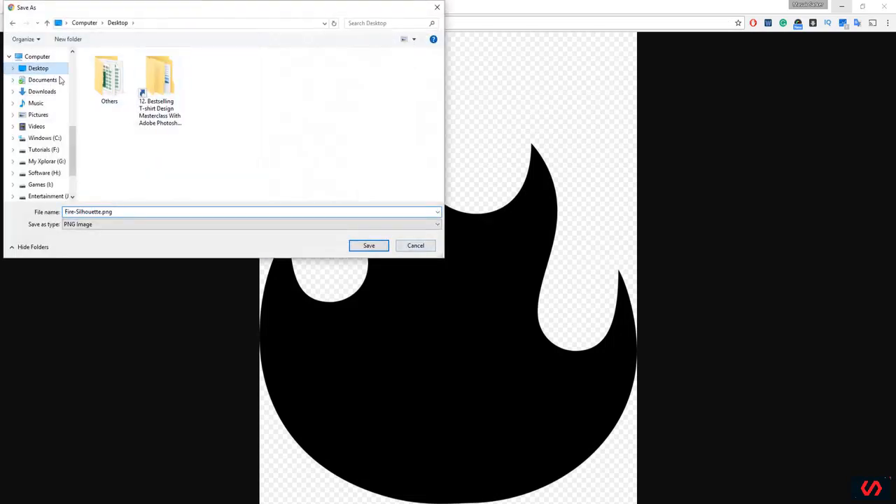
left_click(367, 246)
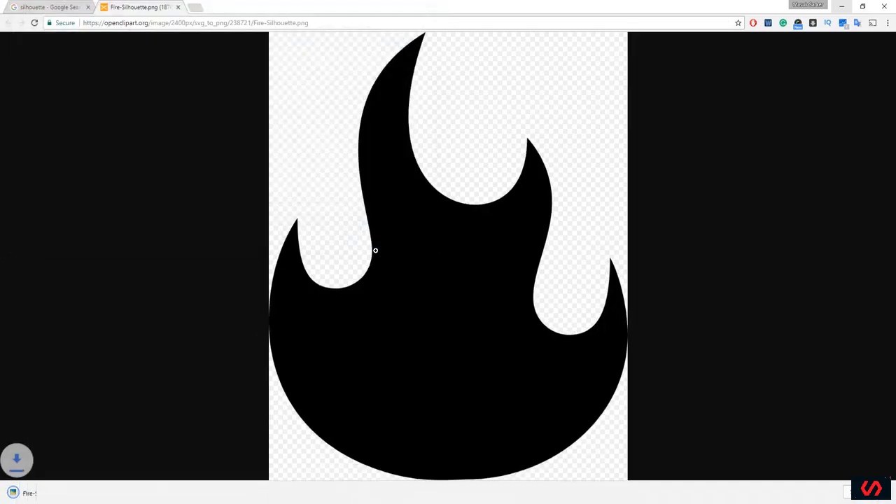
Step: Return to the Windows desktop and open Fire-Silhouette.png with Adobe Photoshop CC 2017
left_click(837, 7)
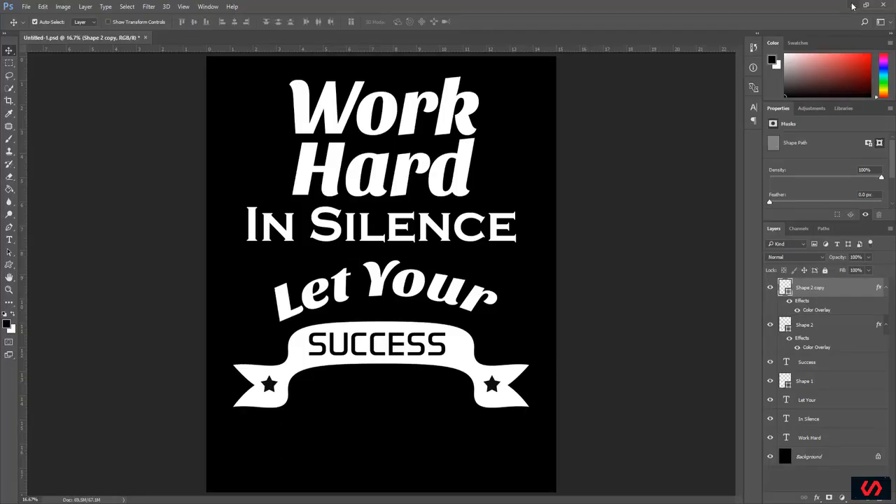
left_click(852, 6)
right_click(23, 221)
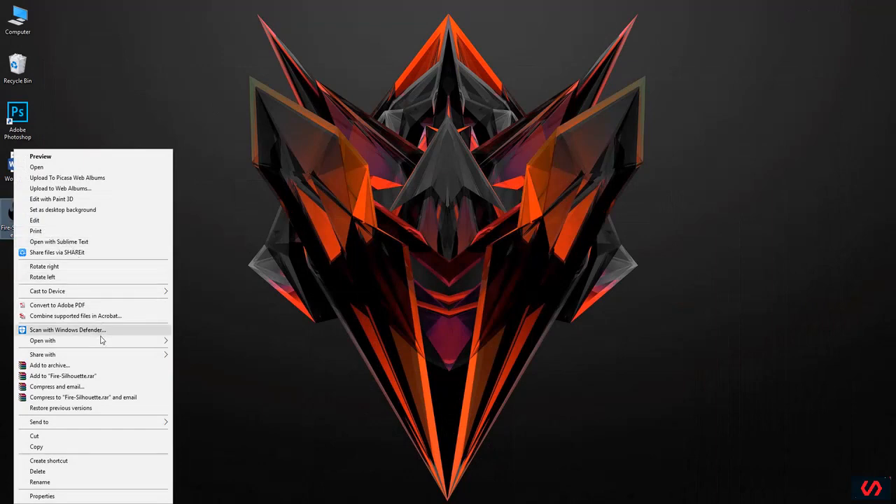
mouse_move(106, 341)
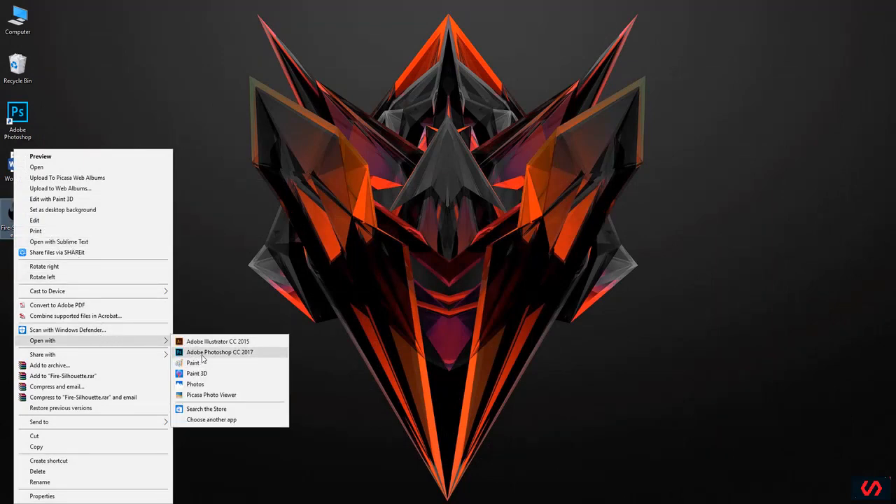
left_click(210, 352)
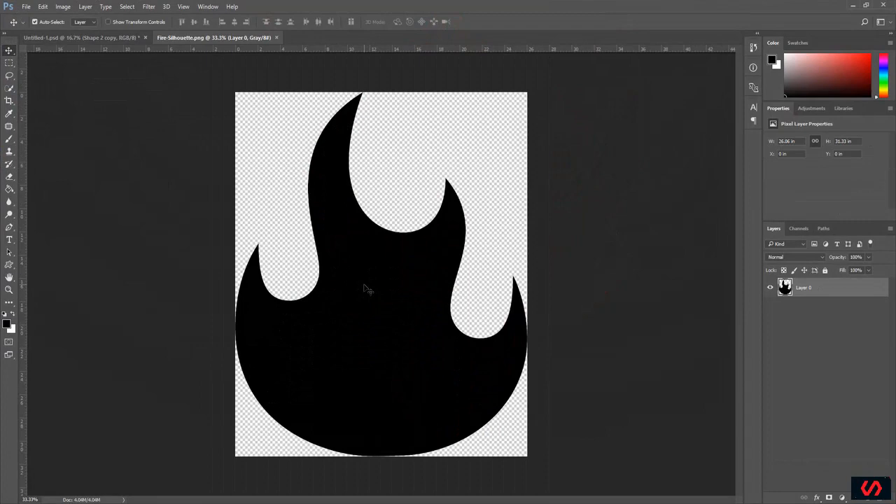
Step: Set the foreground color to white (ffffff), fill the flame with the Paint Bucket tool and save the file
left_click(10, 191)
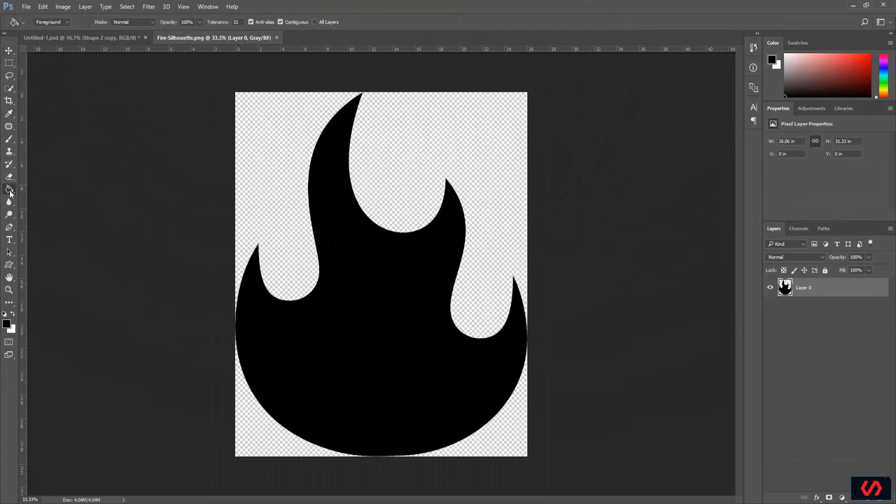
left_click(7, 323)
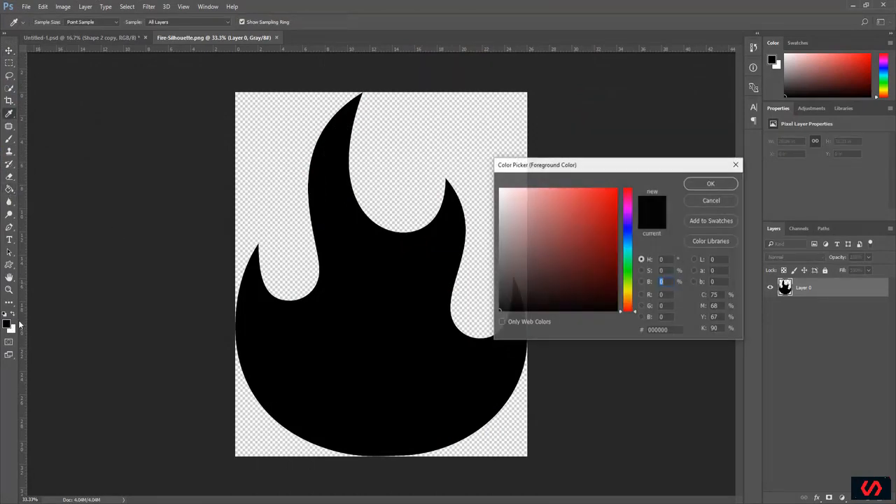
left_click(422, 140)
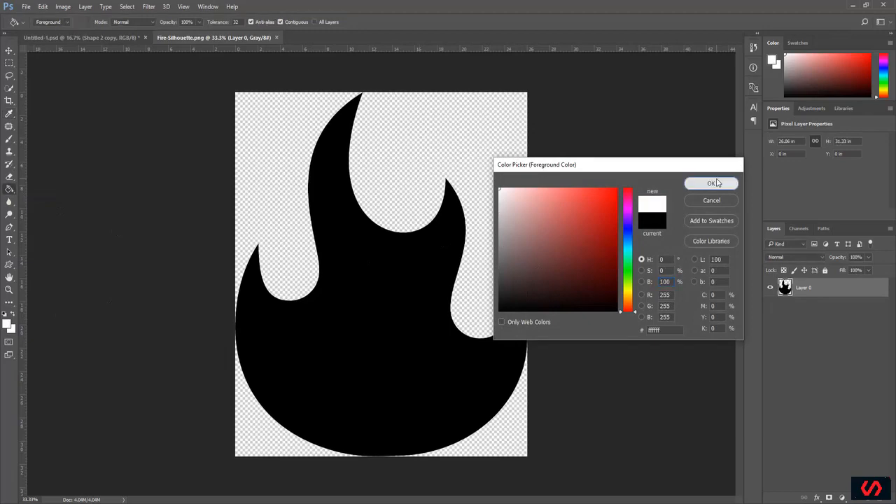
left_click(711, 183)
left_click(376, 279)
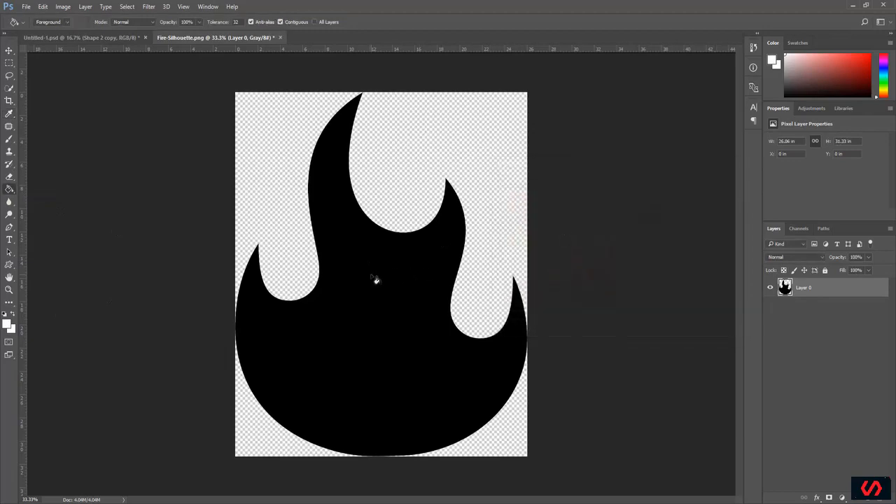
left_click(371, 278)
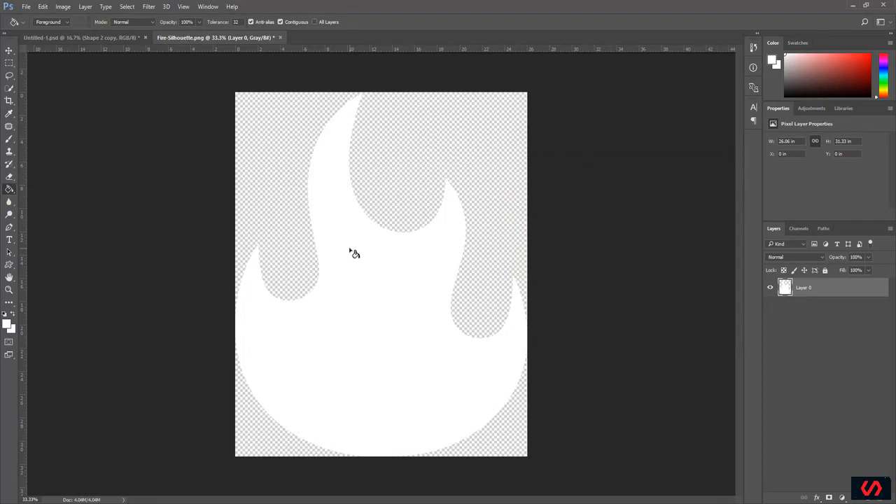
key("ctrl+s")
left_click(25, 7)
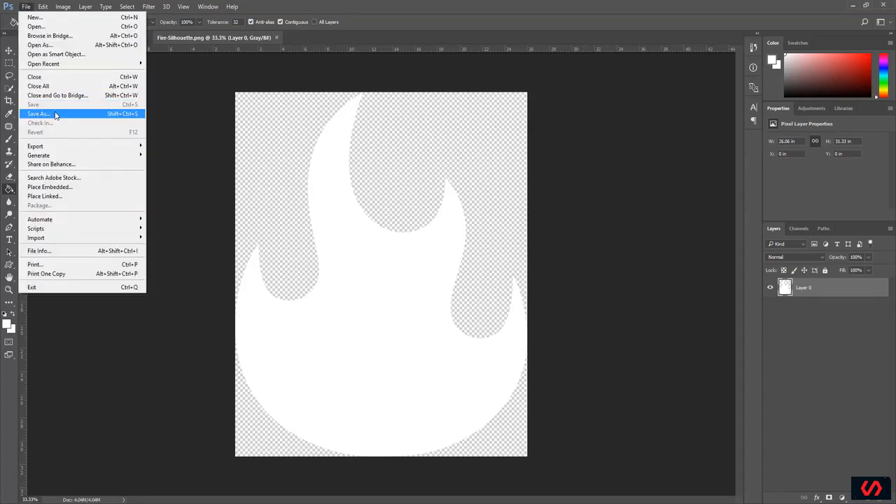
left_click(56, 114)
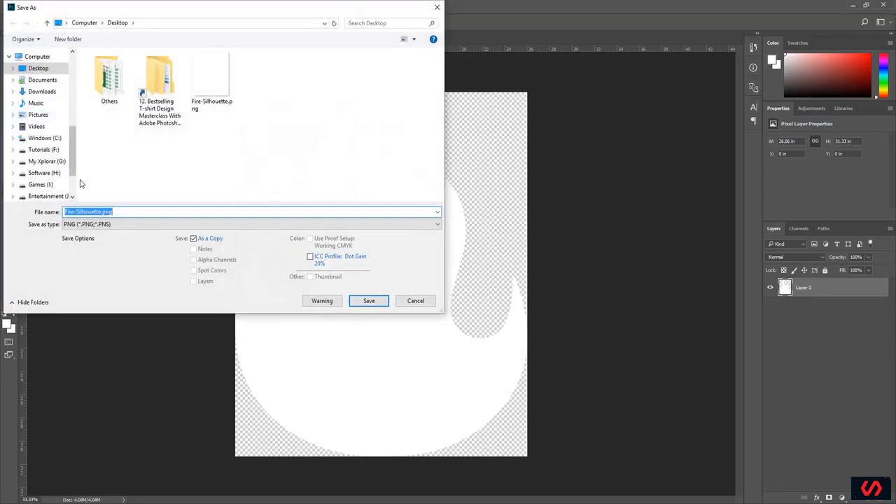
left_click(77, 211)
left_click_drag(103, 211, 41, 207)
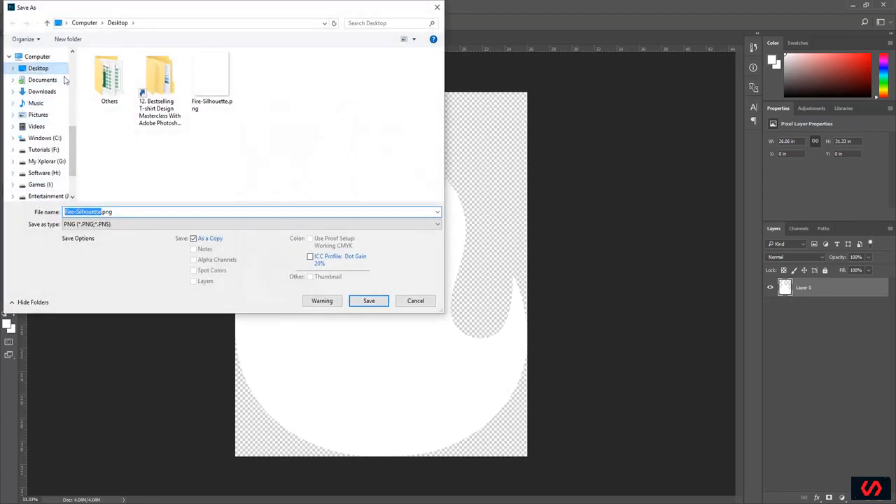
left_click(415, 301)
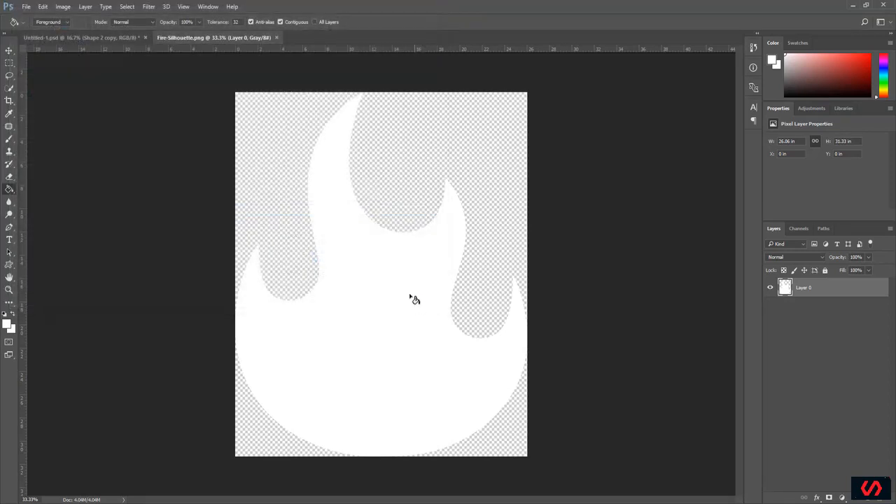
Step: Close the Fire-Silhouette document and place the Fire-Silhouette.png file from the desktop into the T-shirt design
left_click(276, 38)
left_click_drag(329, 9, 538, 49)
left_click_drag(18, 213, 393, 201)
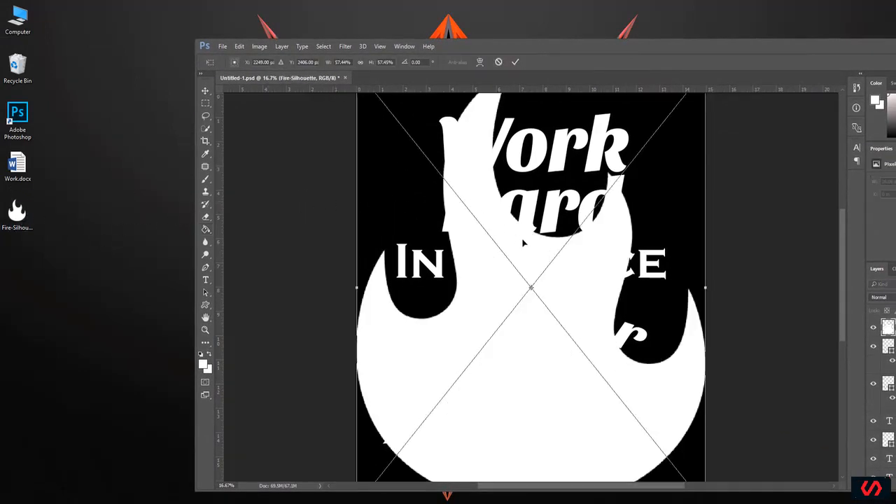
key("super+Up")
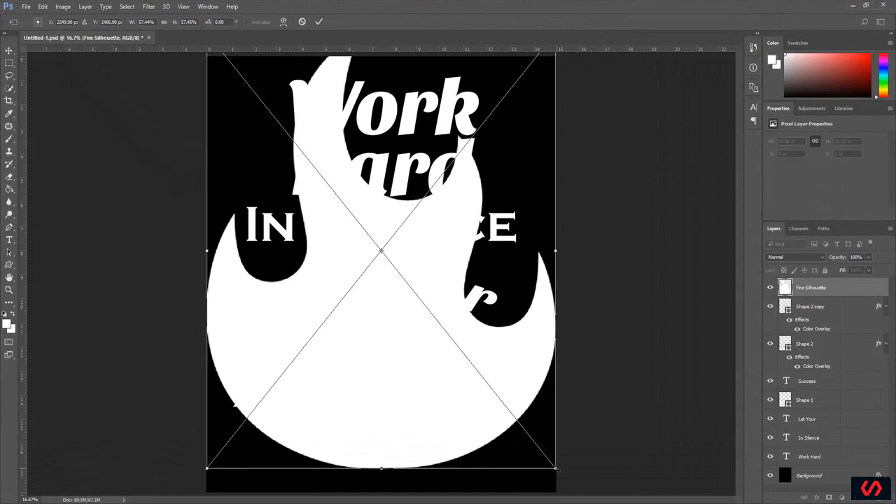
Step: Scale the placed flame to about 5.05% and position it left of the word Hard, aligned above the left star
left_click_drag(556, 469, 262, 181)
left_click_drag(278, 130, 270, 162)
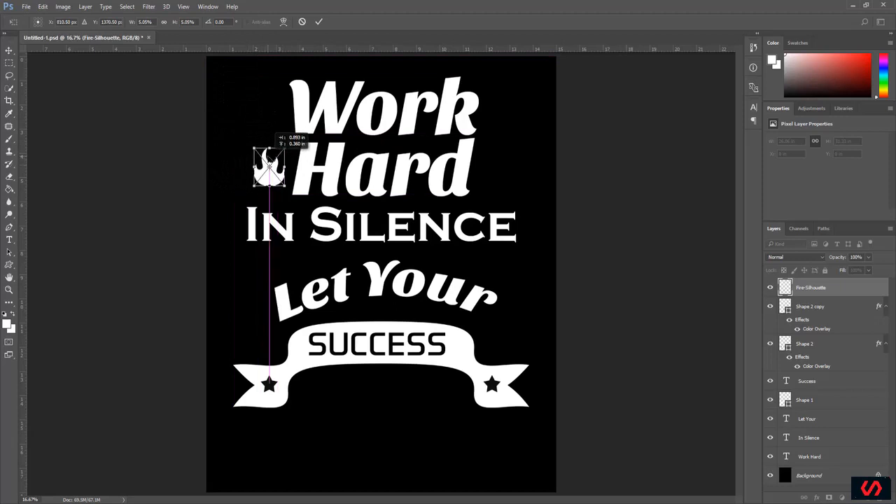
left_click_drag(270, 163, 270, 164)
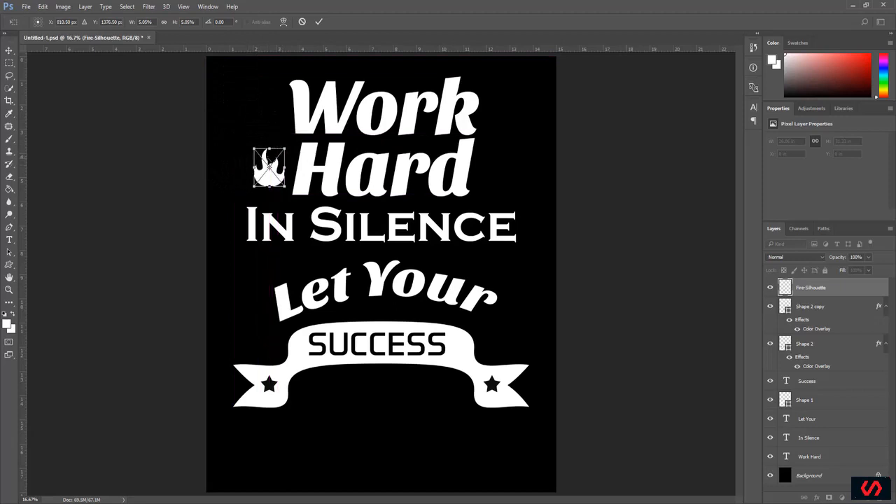
left_click(319, 22)
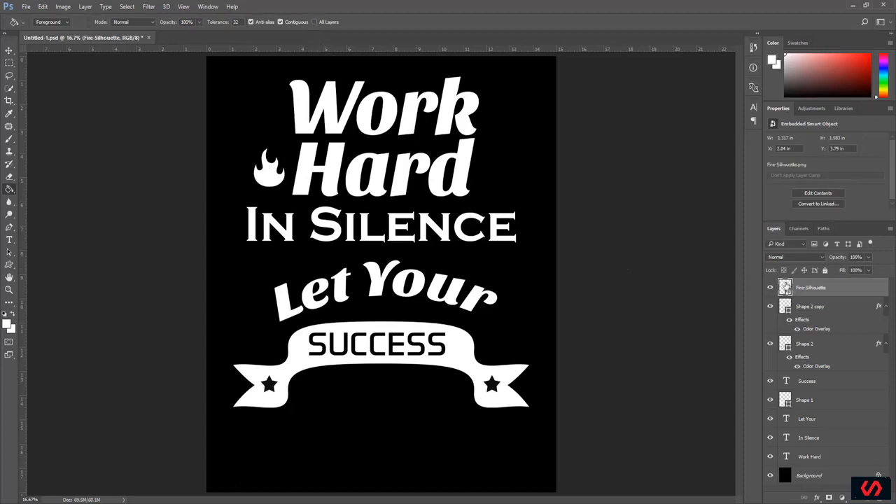
Step: Duplicate the Fire-Silhouette layer and place the copy right of the word Hard, level with the original flame
right_click(813, 290)
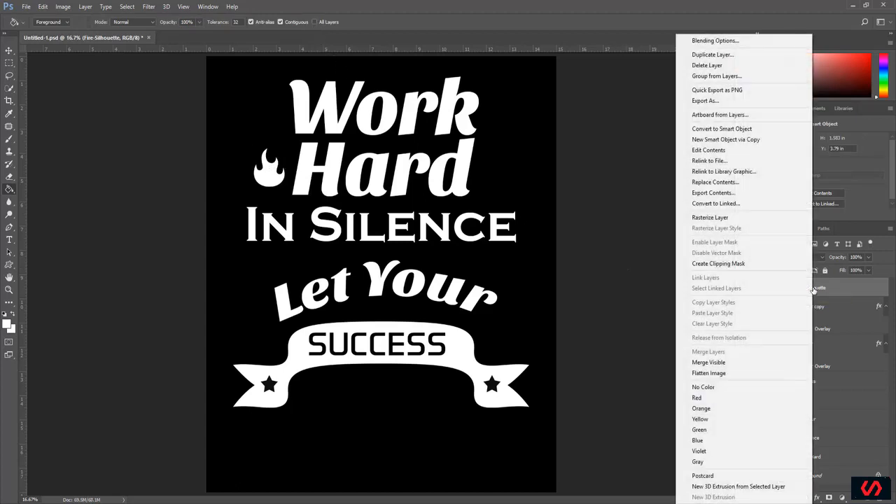
left_click(717, 61)
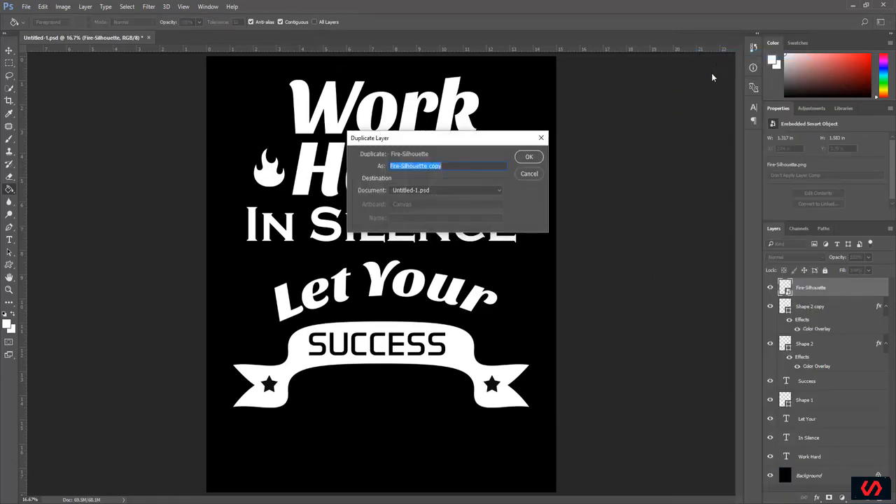
left_click(529, 157)
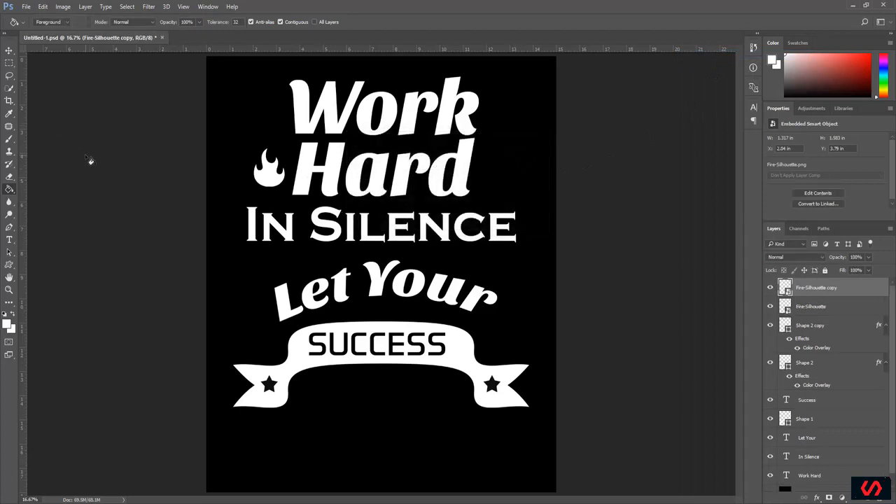
left_click(8, 52)
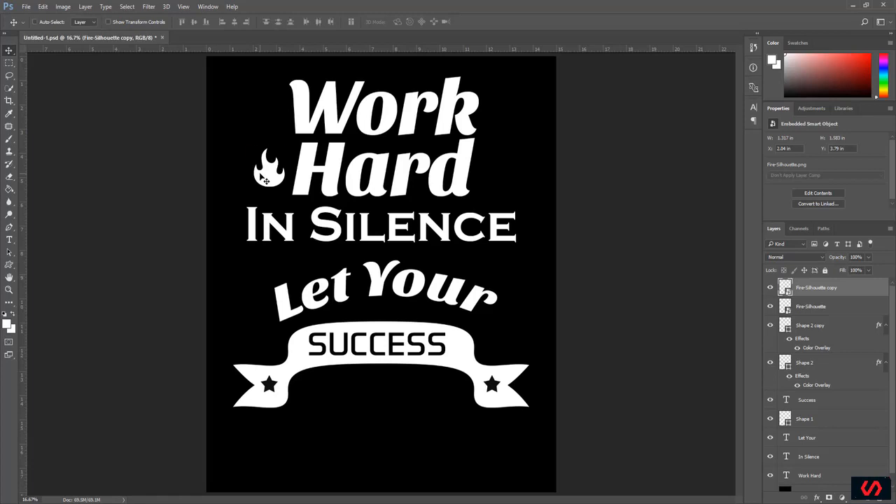
left_click_drag(261, 176, 491, 175)
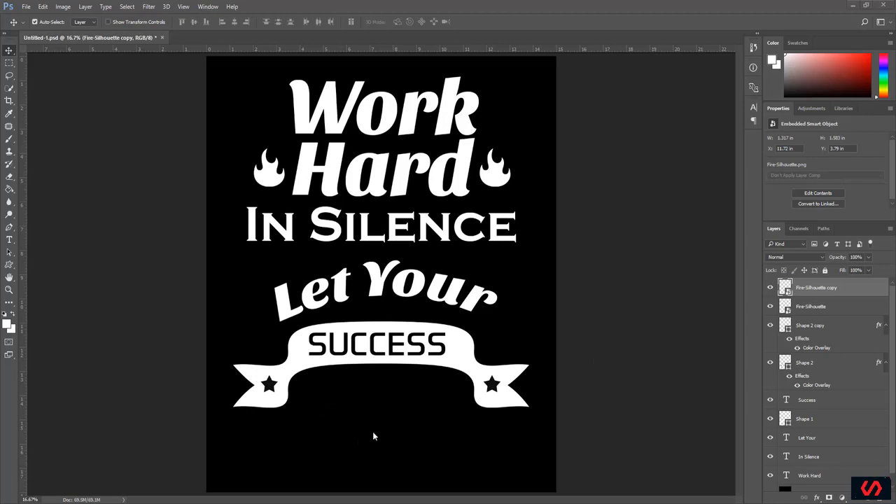
Step: Add the two-line text "BE YOUR" / "NOISE" below the ribbon in the Impact font at 72 pt
left_click(10, 240)
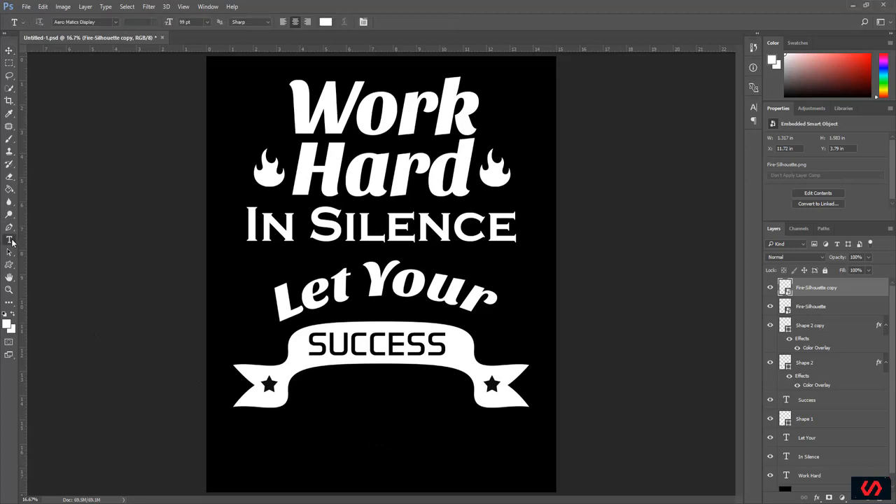
left_click(115, 23)
type("im")
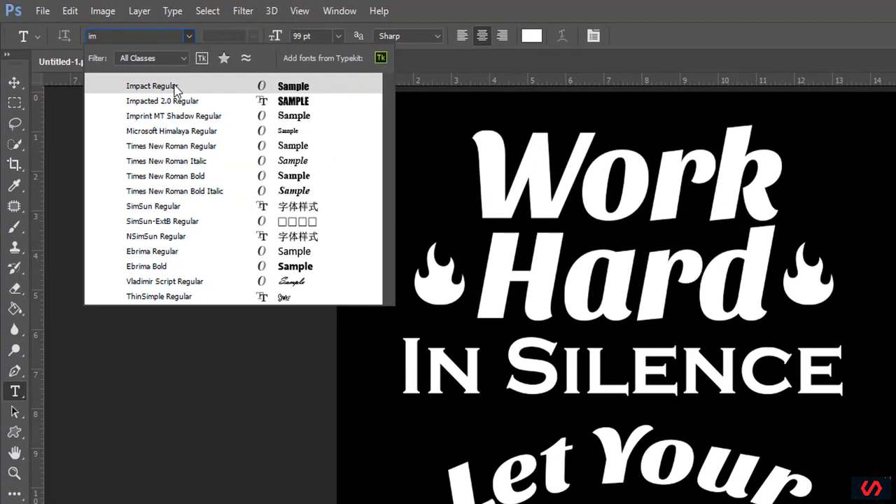
left_click(173, 86)
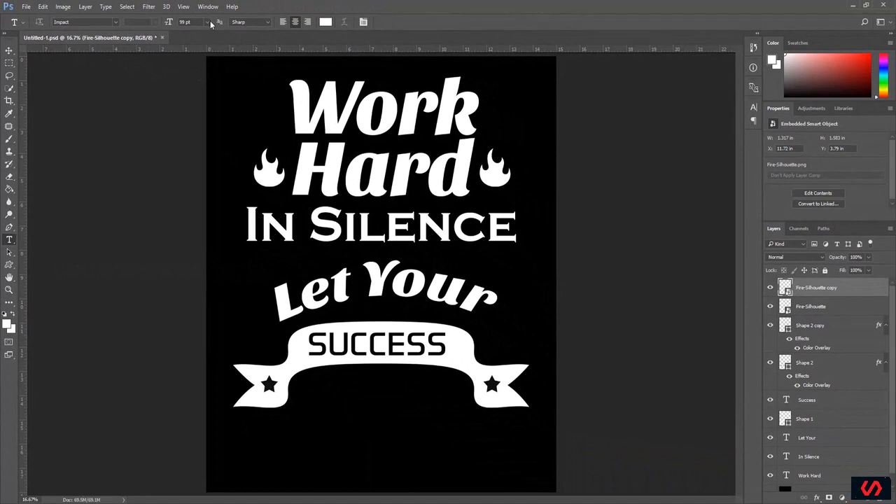
left_click(208, 22)
left_click(200, 197)
left_click(317, 439)
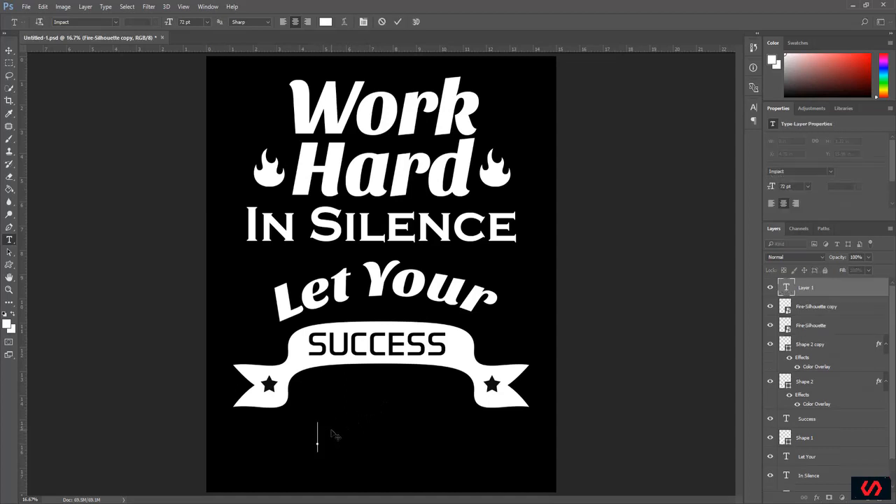
type("BE YOUR")
key("Return")
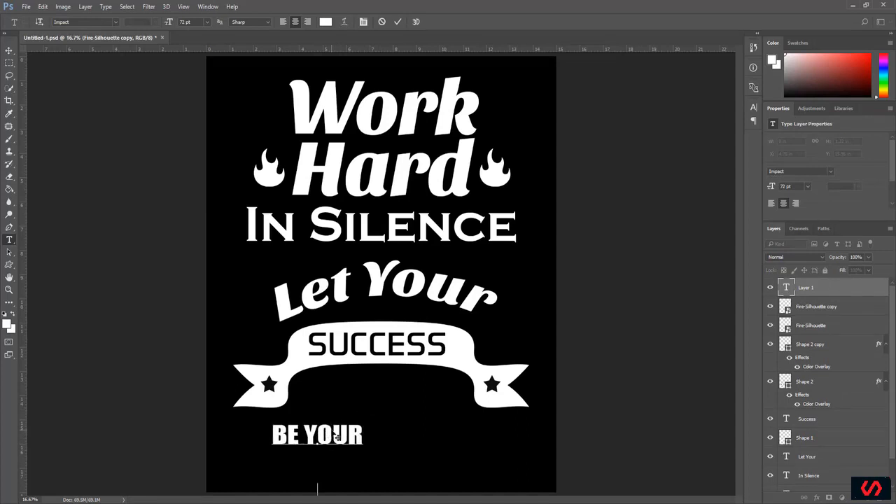
type("NOISE")
Step: Center the Be Your Noise text beneath the Success ribbon and set its leading to Auto
left_click(10, 51)
left_click_drag(319, 440, 379, 408)
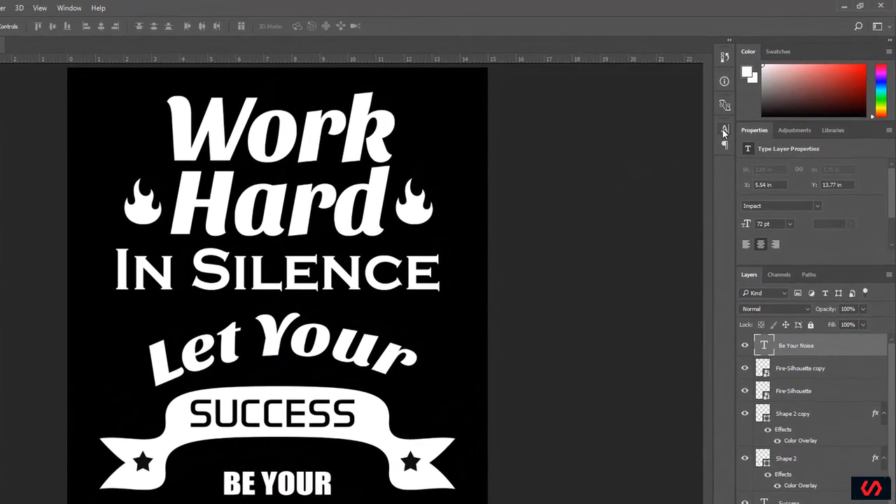
left_click(725, 132)
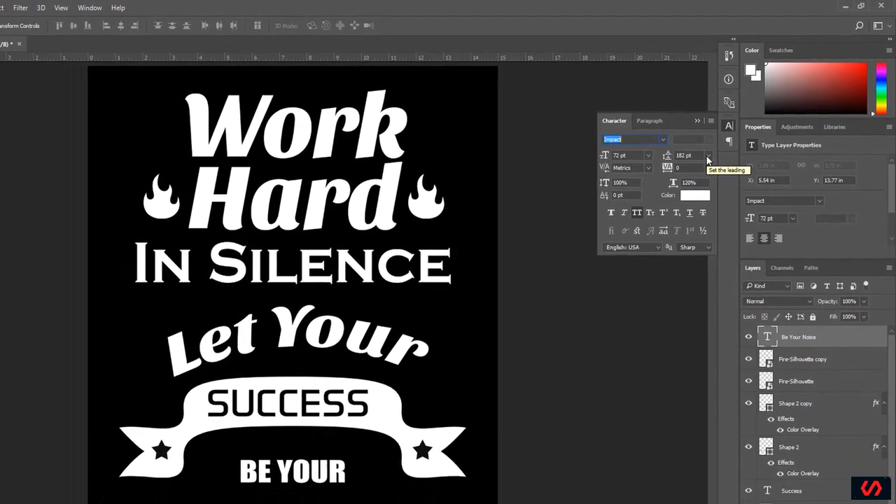
left_click(708, 156)
left_click(702, 165)
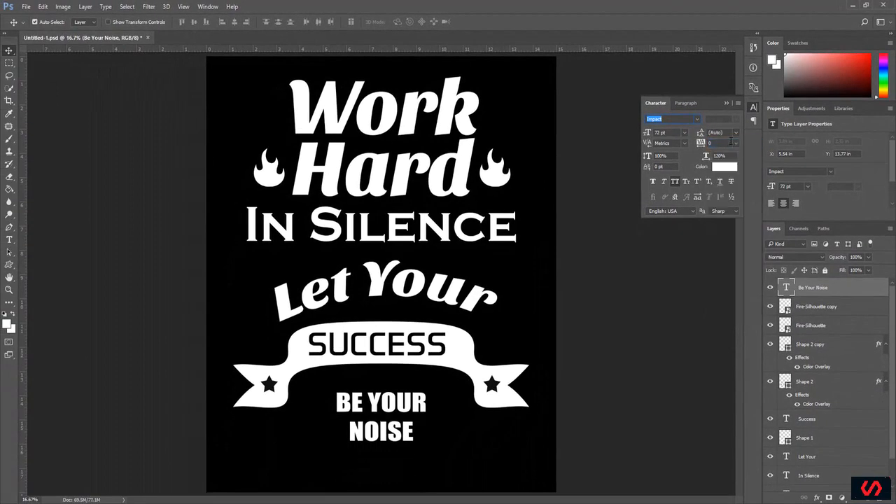
left_click(726, 103)
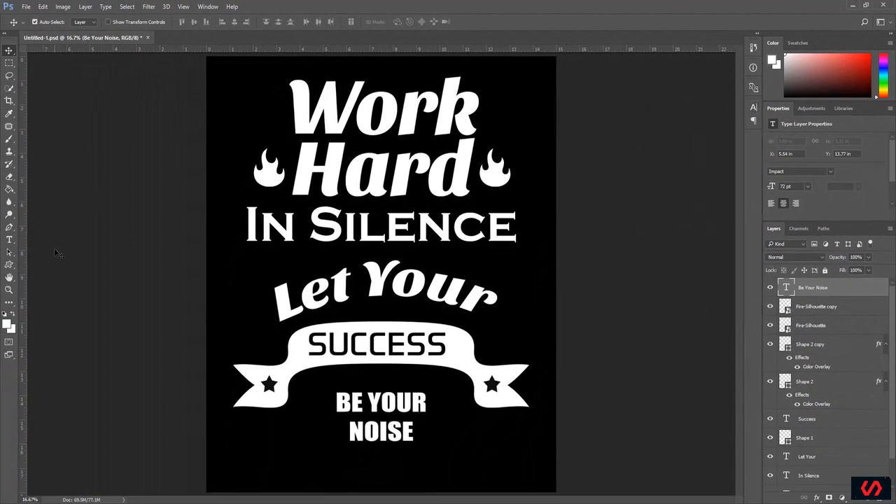
Step: Enlarge the Be Your Noise text to 111 pt and shift it slightly down from the ribbon
left_click(10, 240)
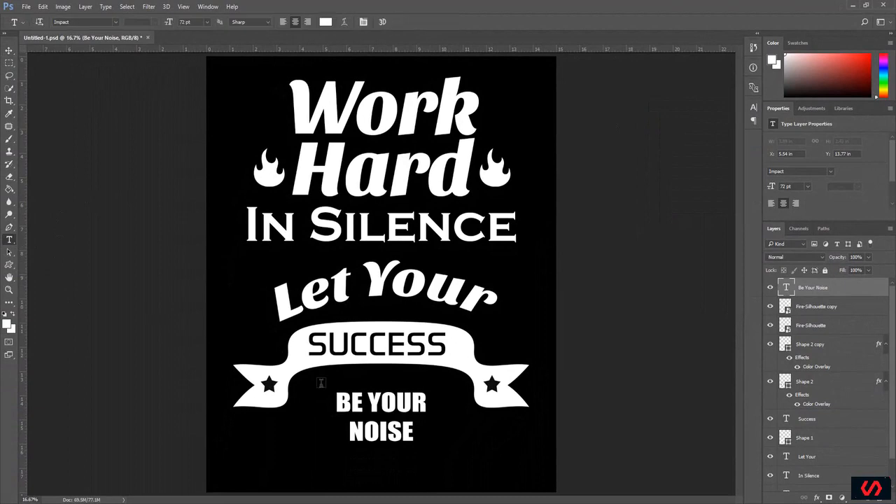
left_click_drag(336, 405, 445, 436)
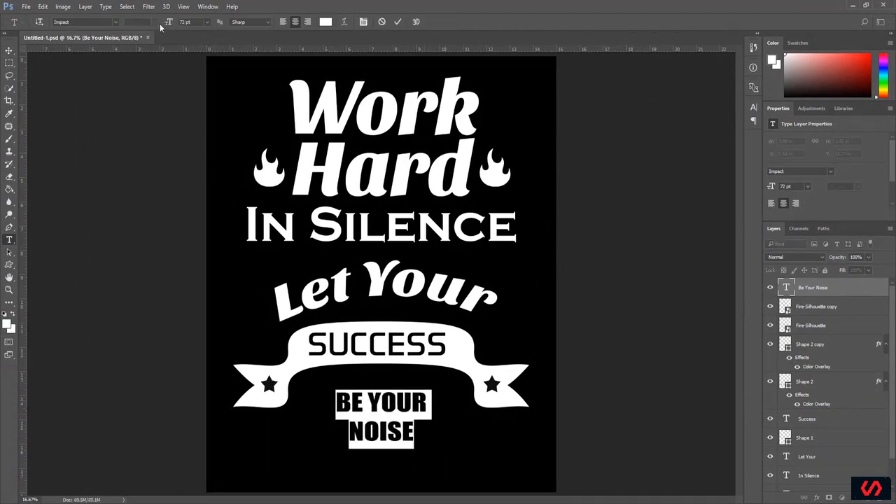
left_click_drag(167, 23, 183, 24)
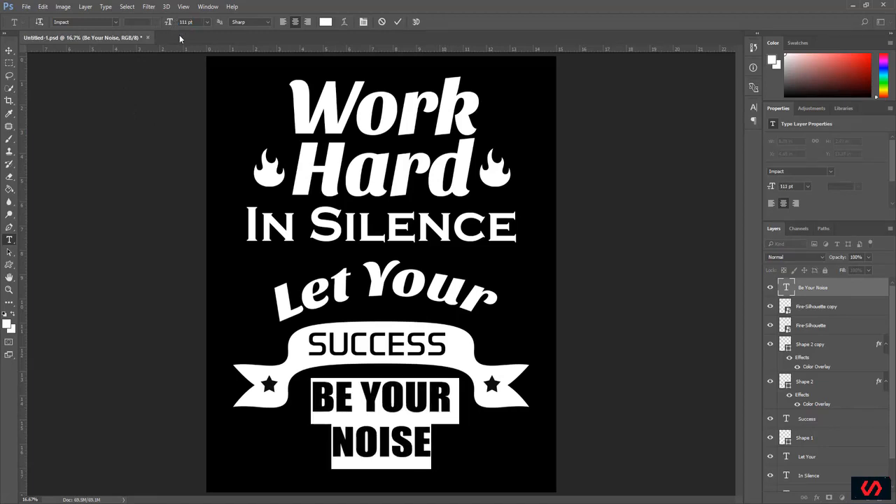
left_click(9, 51)
left_click_drag(369, 395, 370, 402)
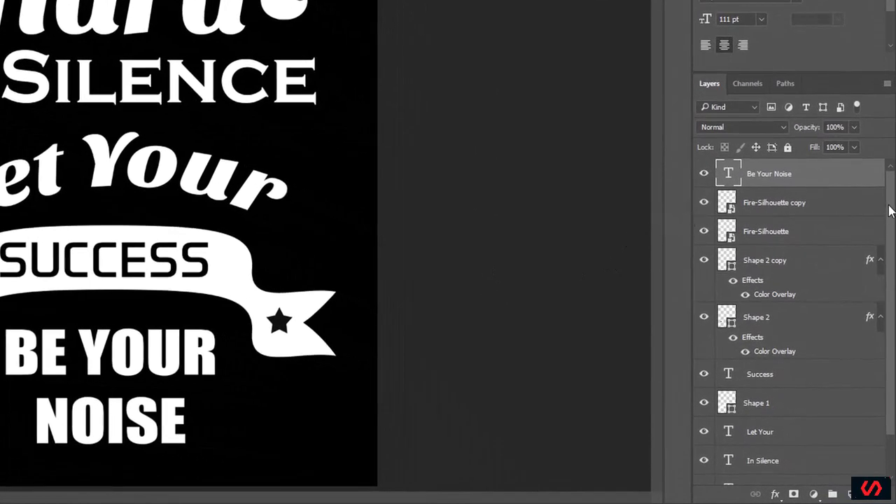
Step: Hide the black Background layer so the design sits on transparency
scroll(886, 308, "down", 2)
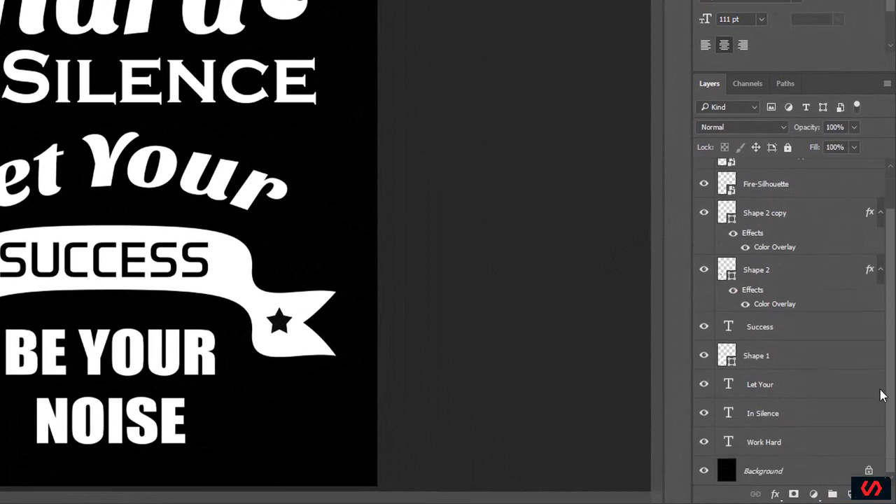
left_click(754, 475)
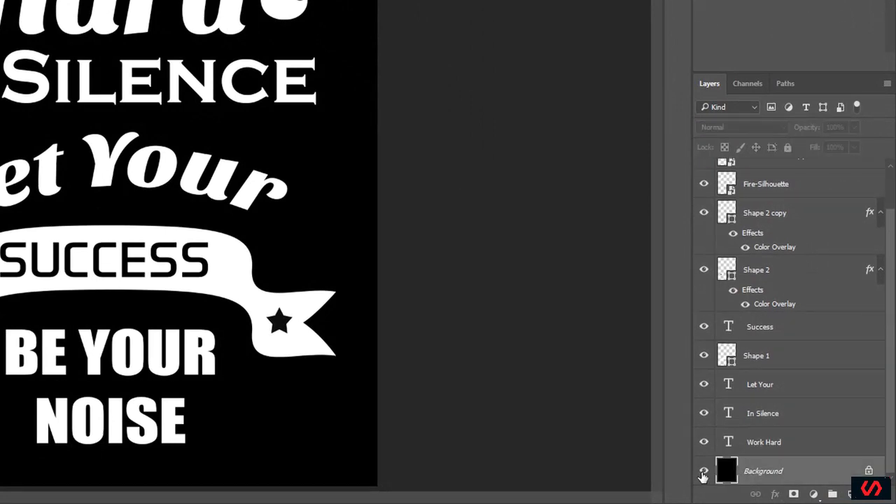
left_click(703, 476)
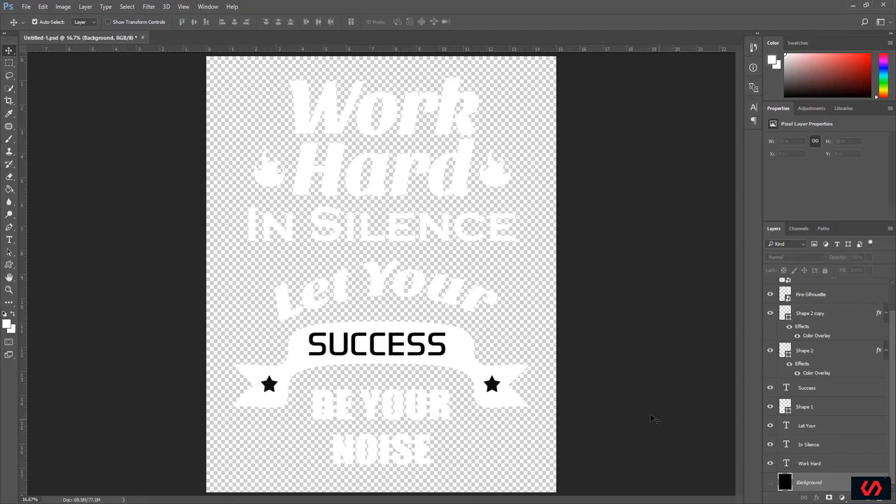
Step: Save the design as a PNG named "sample1 design" on the desktop with Smallest/Slow compression and no interlacing, and open it from the desktop
left_click(26, 7)
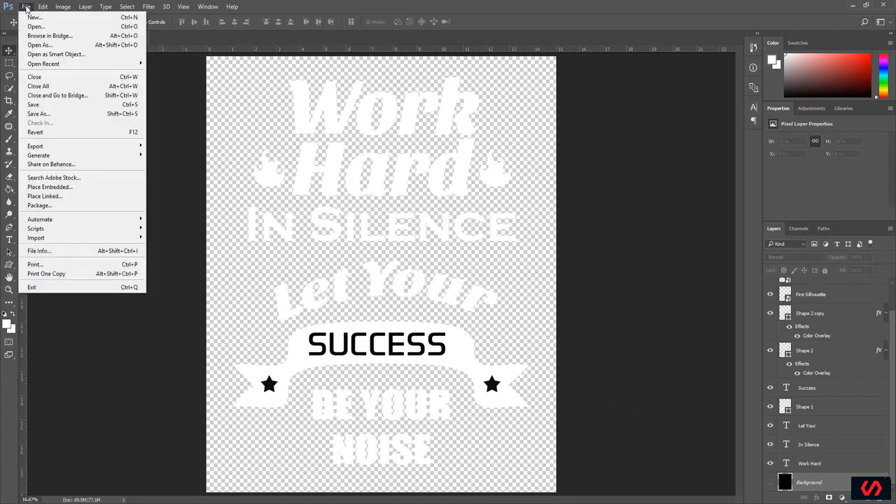
left_click(56, 115)
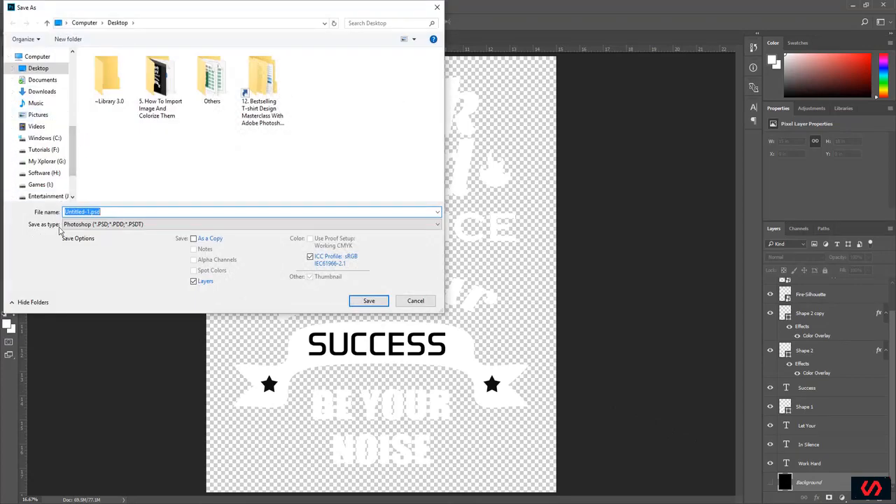
left_click(120, 224)
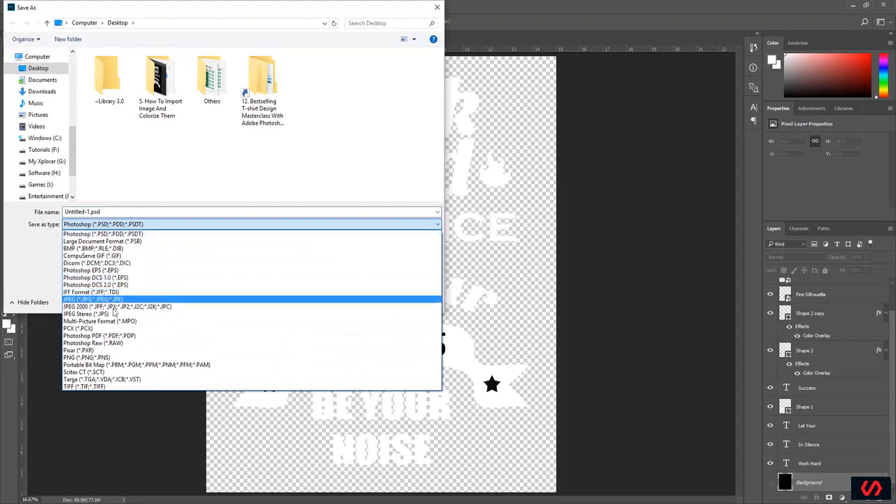
left_click(118, 358)
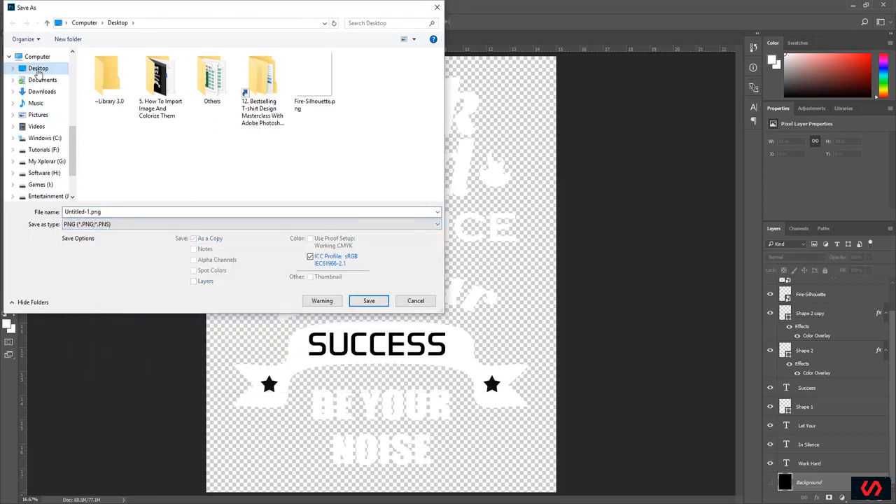
left_click(133, 211)
left_click_drag(130, 211, 33, 210)
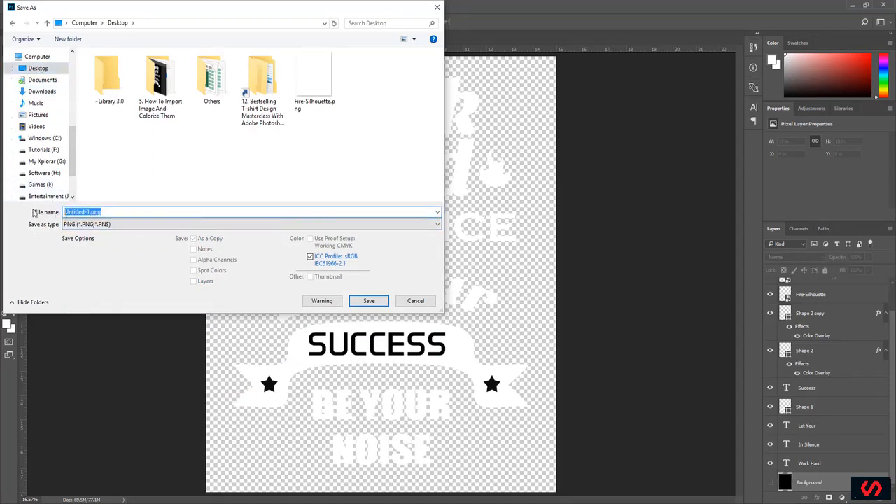
type("sample1 design")
left_click(369, 301)
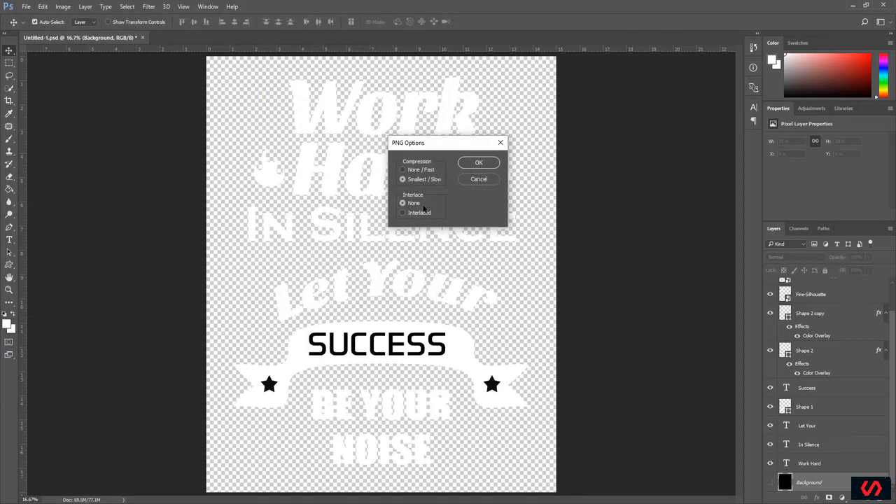
left_click(477, 164)
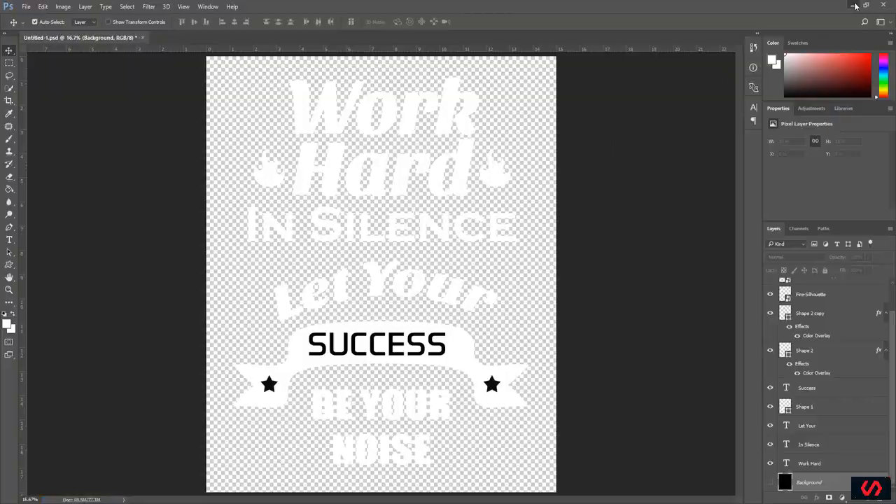
left_click(854, 5)
double_click(24, 463)
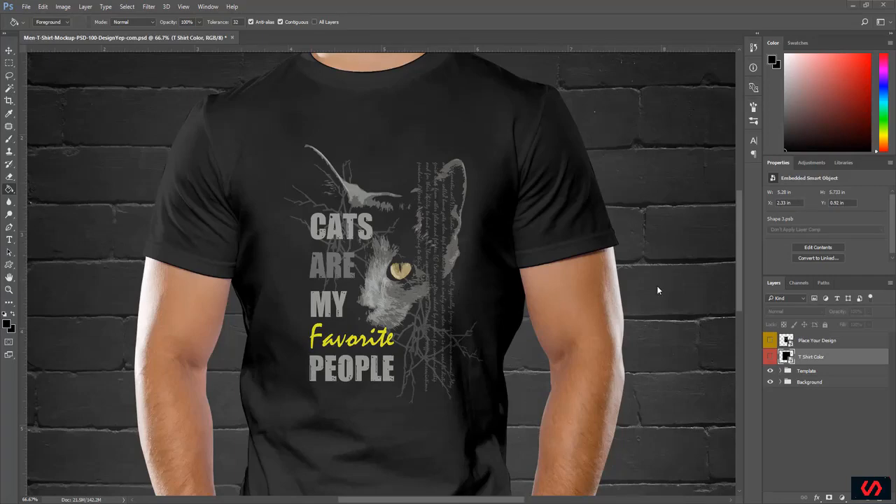
Step: Create a new 4500 x 5400 pixel RGB document at 300 pixels/inch with a black background
left_click(28, 7)
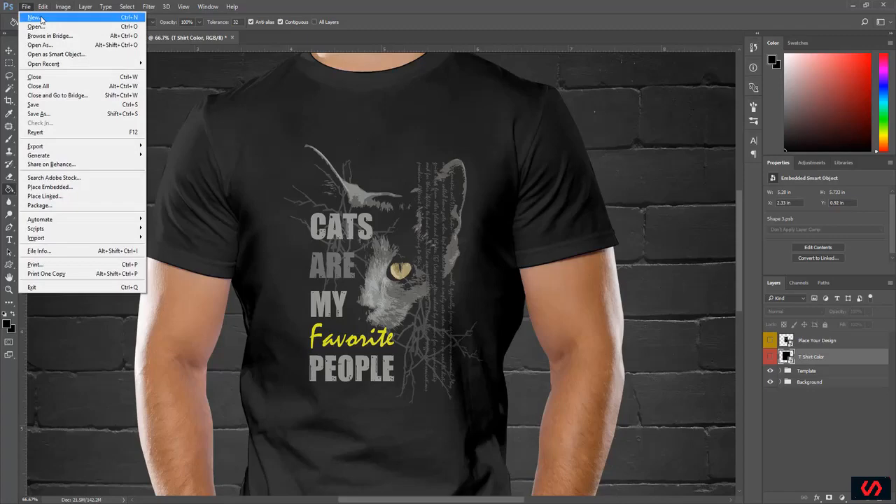
left_click(40, 19)
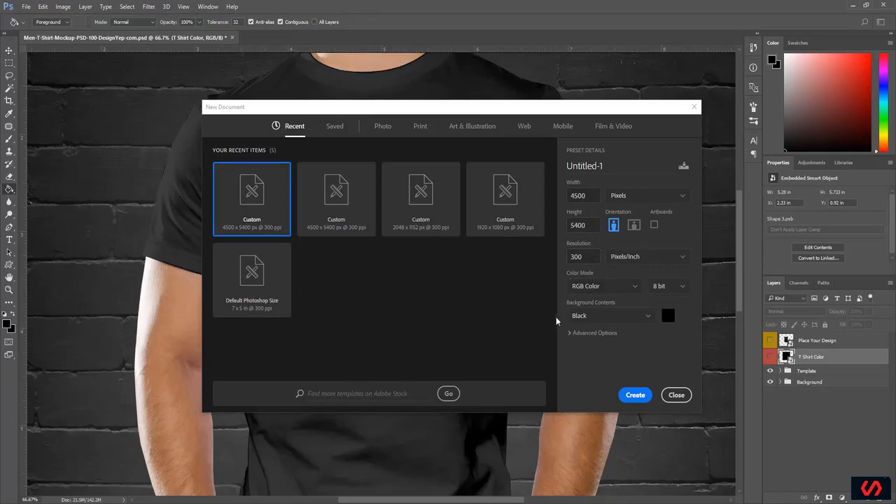
left_click(600, 317)
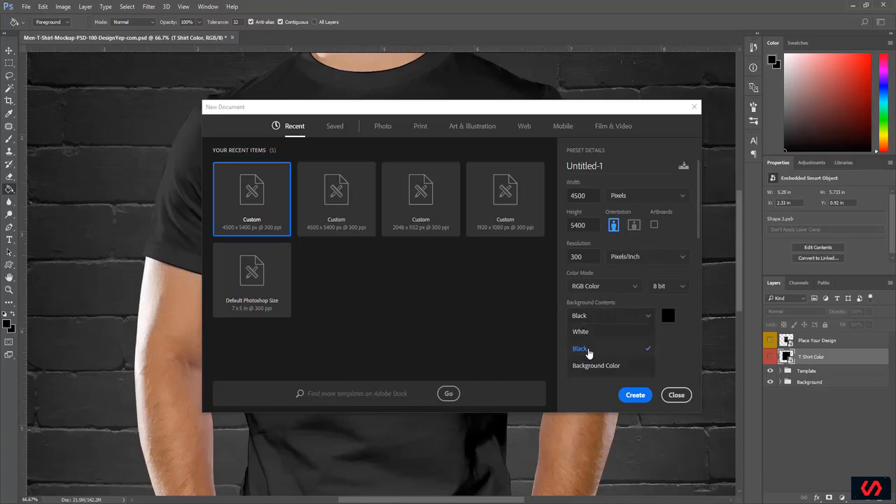
left_click(588, 349)
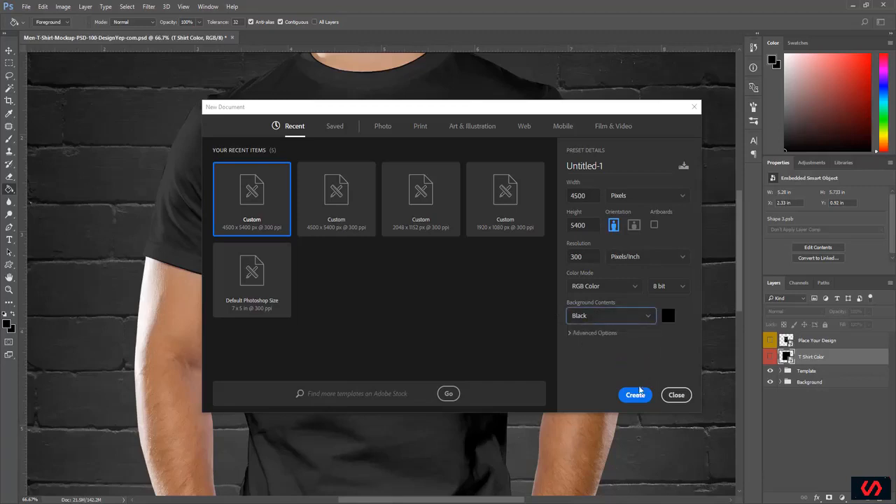
left_click(637, 396)
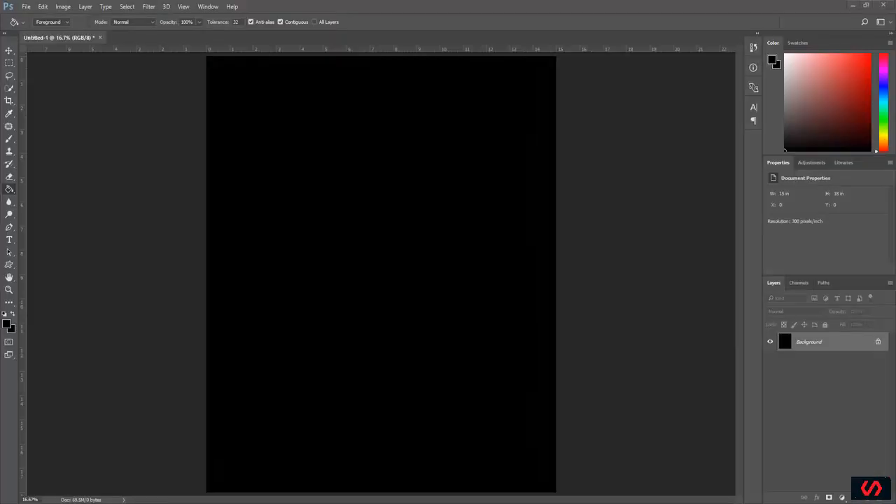
Step: Preview Cat_Image from the desktop and place it as a new layer on the black canvas
left_click(865, 5)
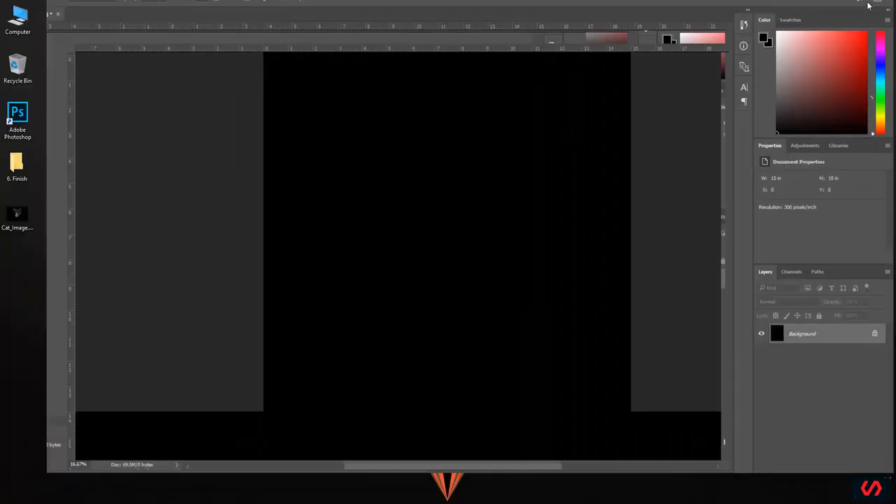
double_click(17, 215)
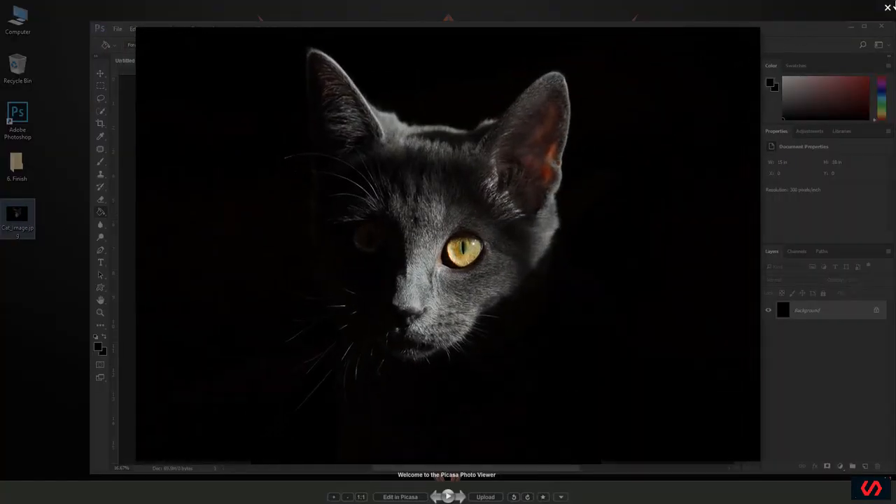
left_click(887, 7)
left_click_drag(409, 256, 411, 259)
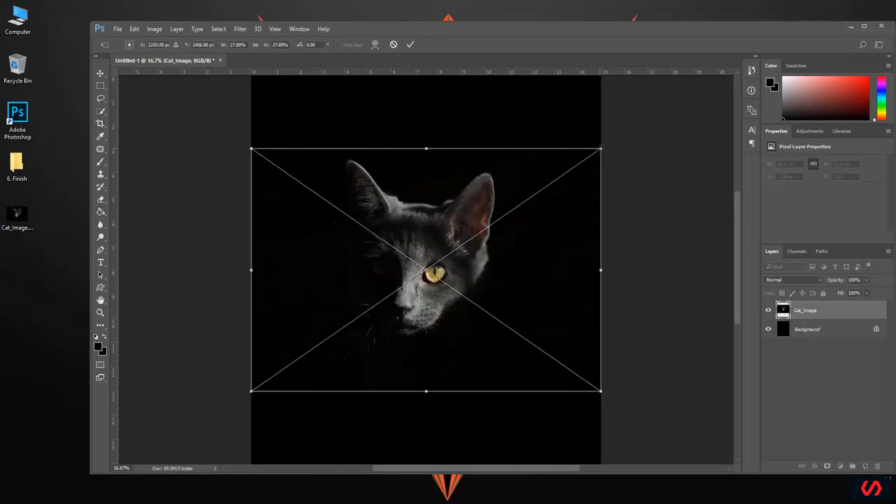
Step: Scale the placed cat image to 35.28% and shift it into the upper part of the canvas, then maximize the workspace
left_click_drag(602, 149, 698, 89)
left_click_drag(509, 167, 471, 185)
left_click_drag(474, 185, 478, 192)
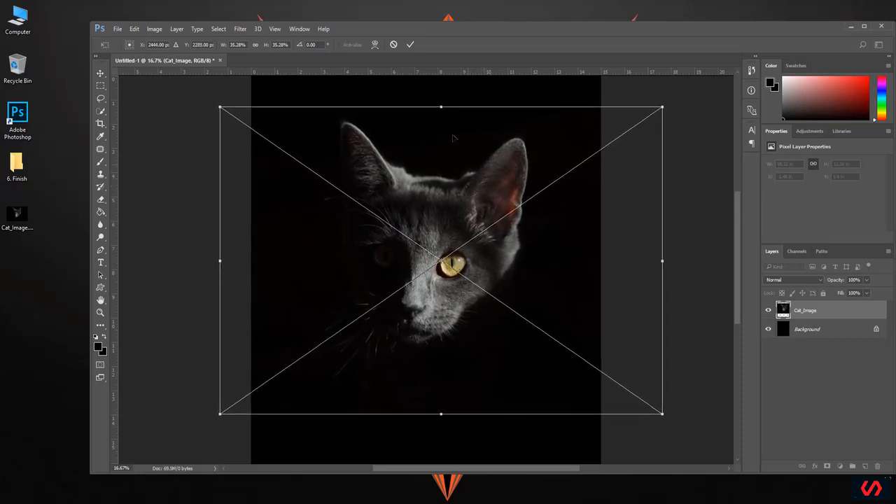
left_click(409, 48)
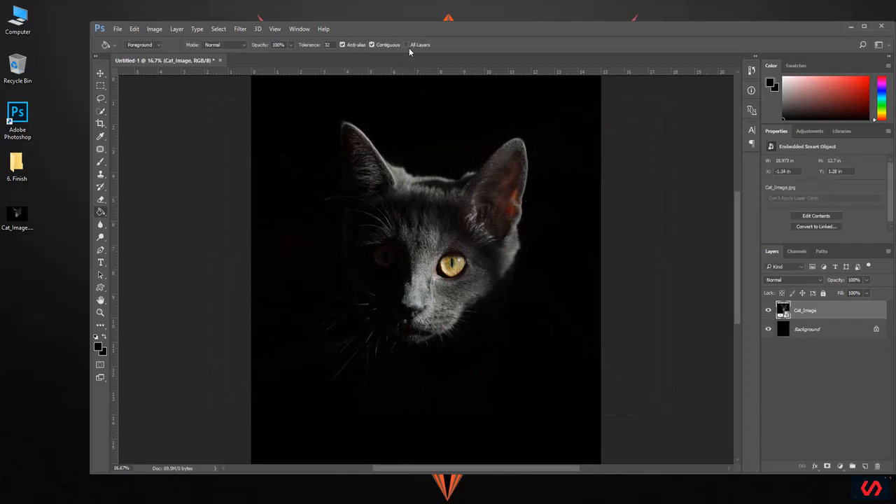
double_click(509, 27)
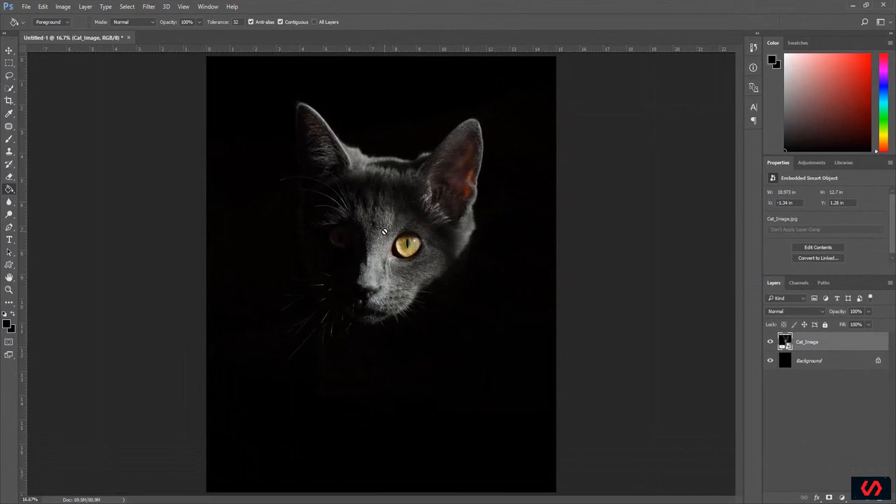
Step: Rasterize the Cat_Image layer and open it in the Filter Gallery with the preview at 33%, framed on the cat's face
right_click(807, 343)
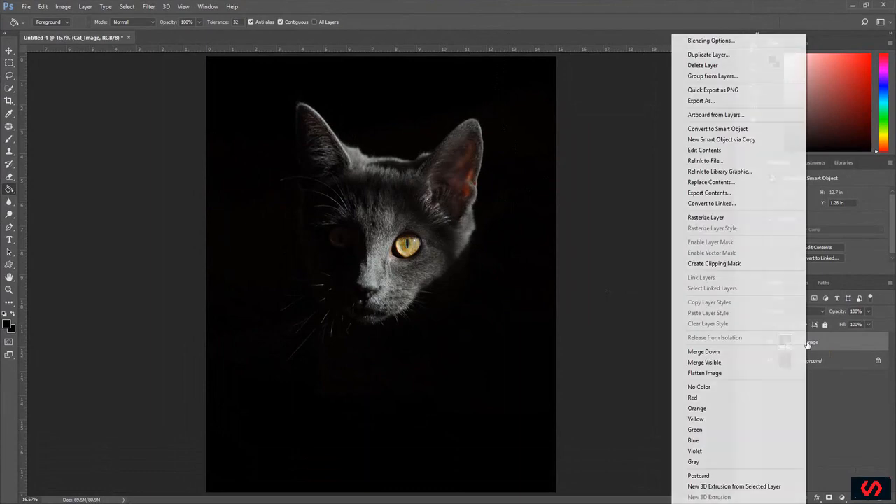
left_click(707, 218)
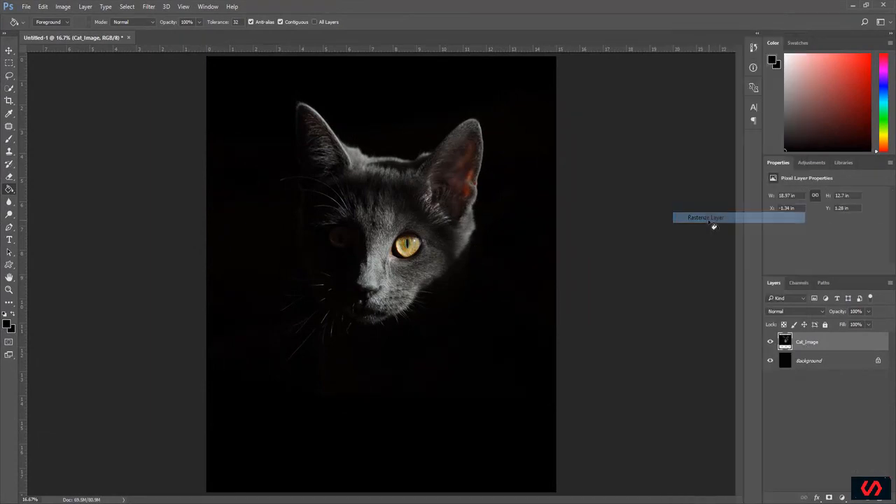
left_click(149, 6)
left_click(165, 46)
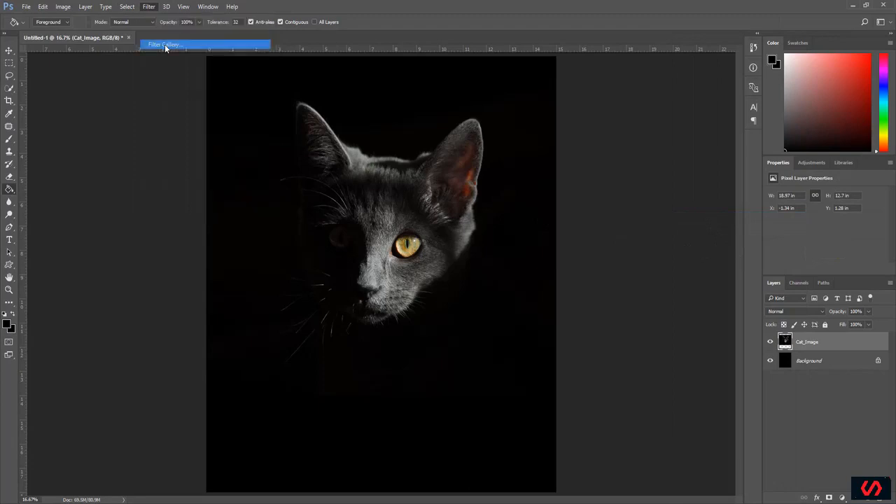
key("ctrl+plus")
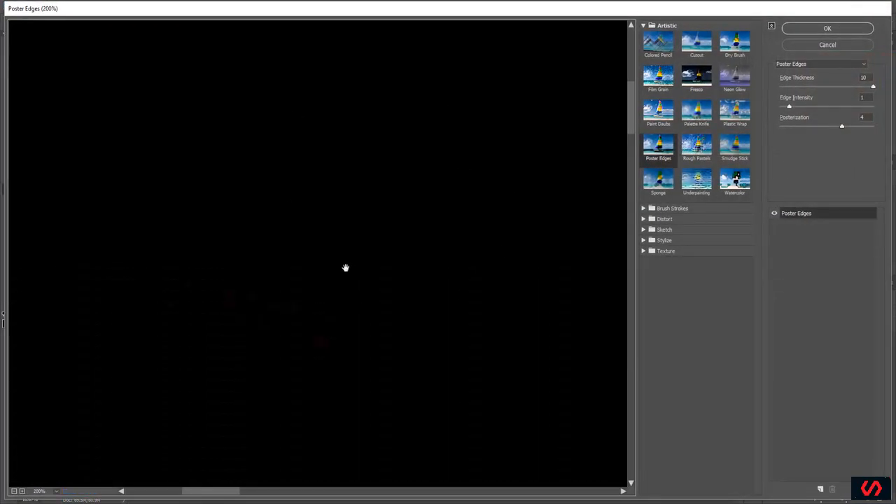
right_click(325, 130)
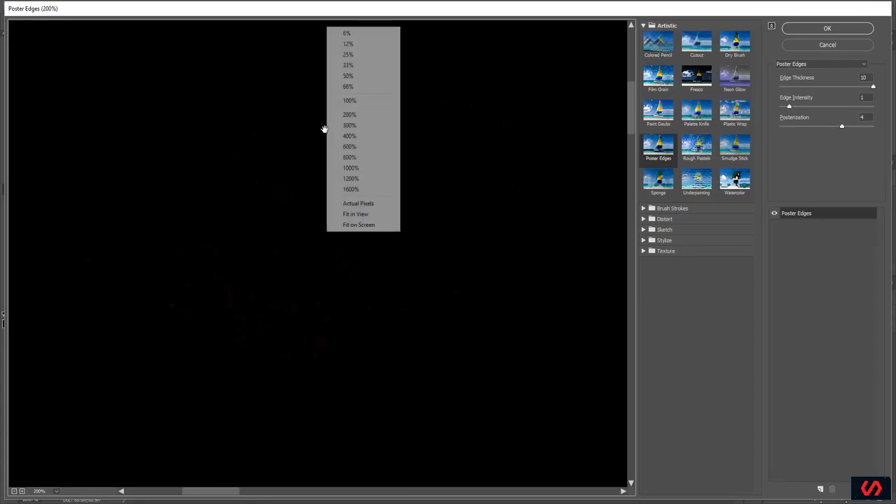
left_click(348, 66)
left_click_drag(381, 494, 449, 495)
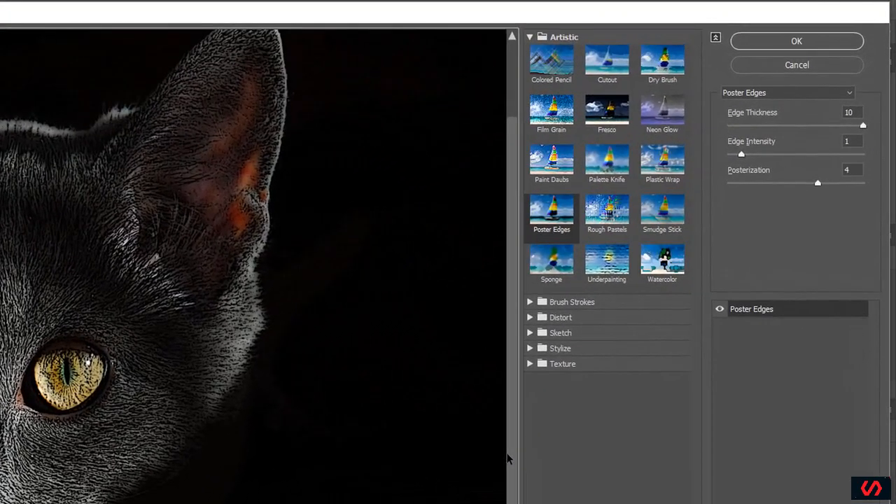
left_click_drag(509, 458, 482, 144)
Step: Apply the Artistic Cutout filter to the cat with Number of Levels 5 and Edge Simplicity 6
left_click(528, 37)
left_click(528, 37)
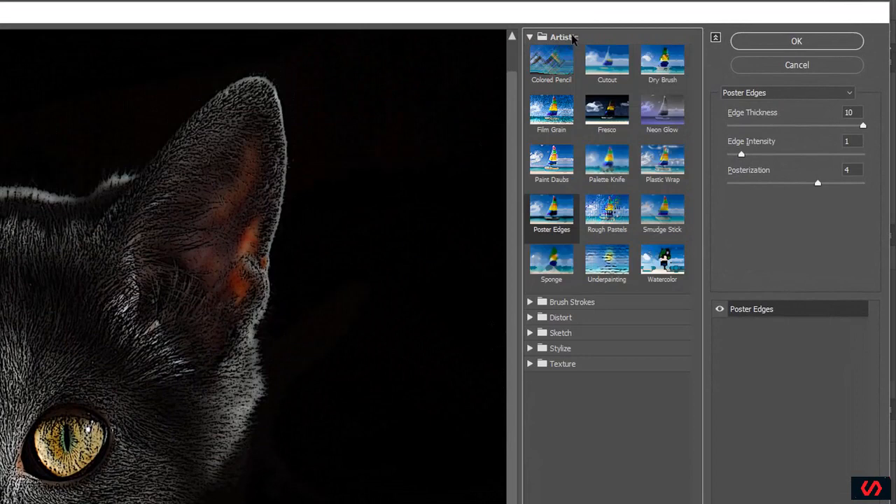
left_click(606, 67)
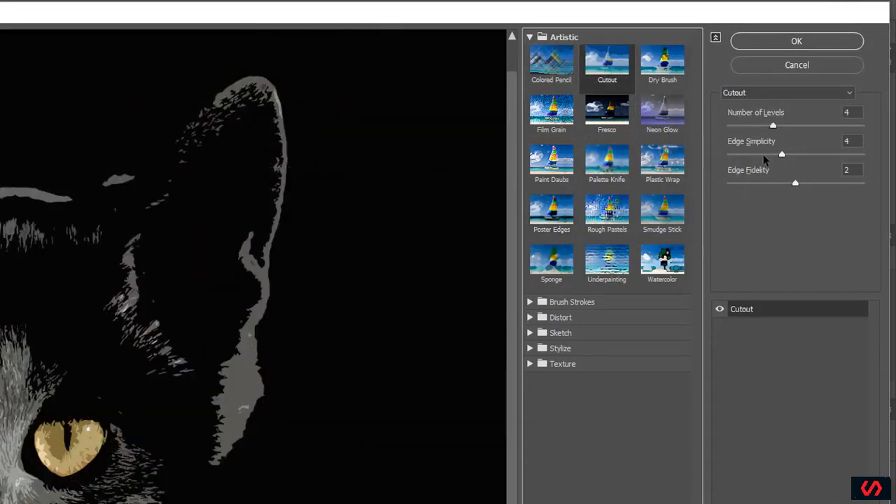
mouse_move(773, 126)
left_mouse_down()
mouse_move(746, 137)
mouse_move(789, 129)
left_mouse_up()
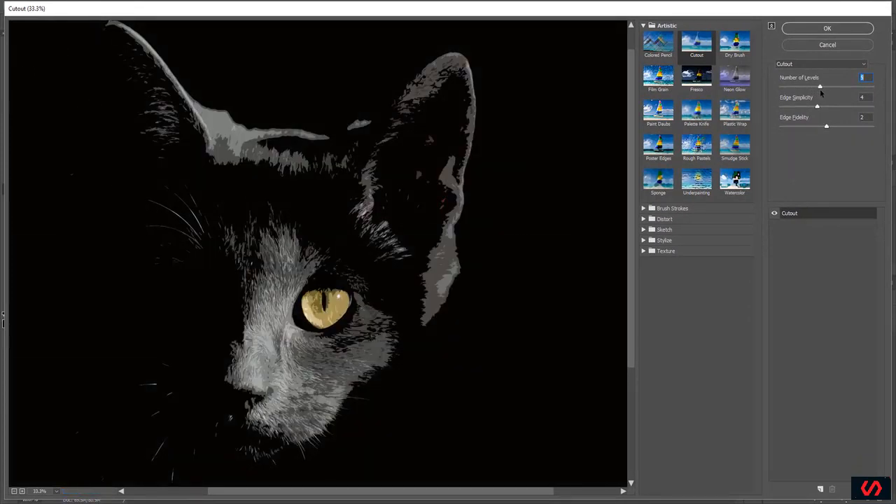
left_click_drag(820, 90, 834, 110)
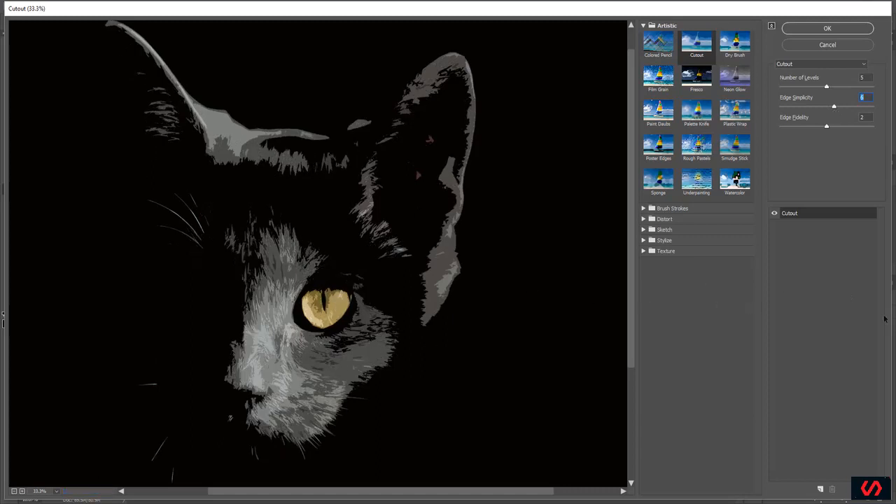
left_click(828, 29)
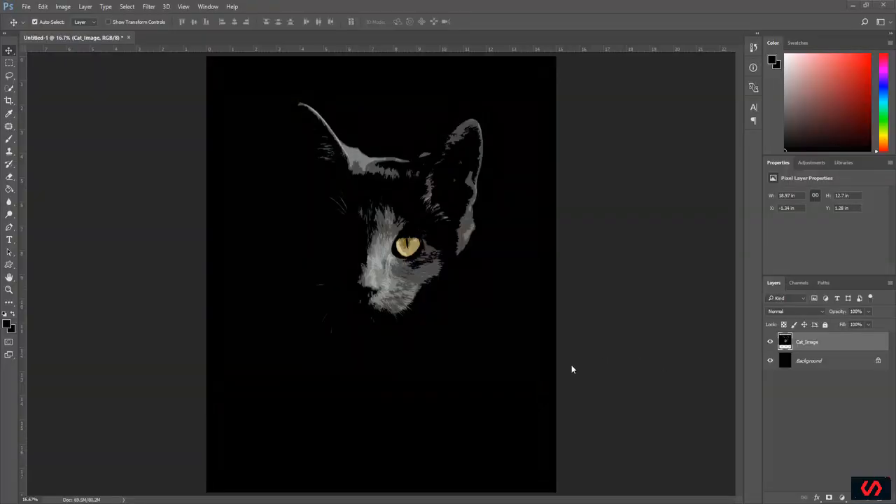
Step: Hide the Background layer and delete the black area around the cat using a Magic Wand selection
left_click(770, 361)
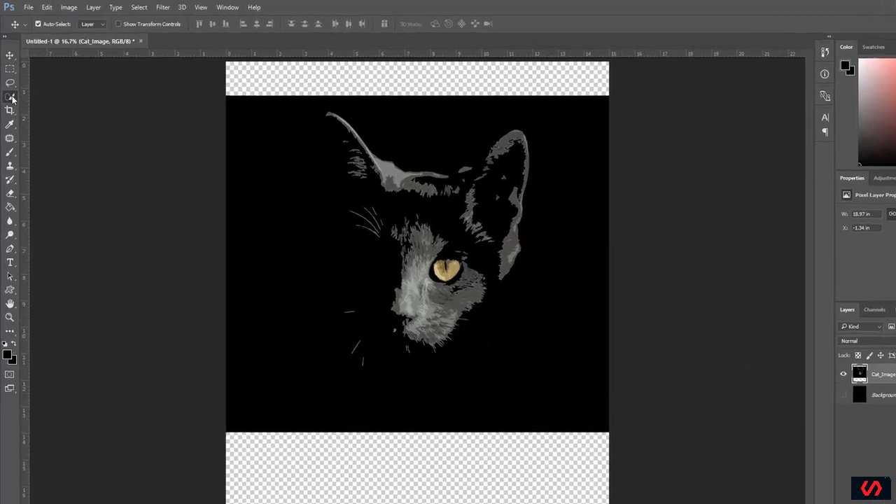
left_click(8, 89)
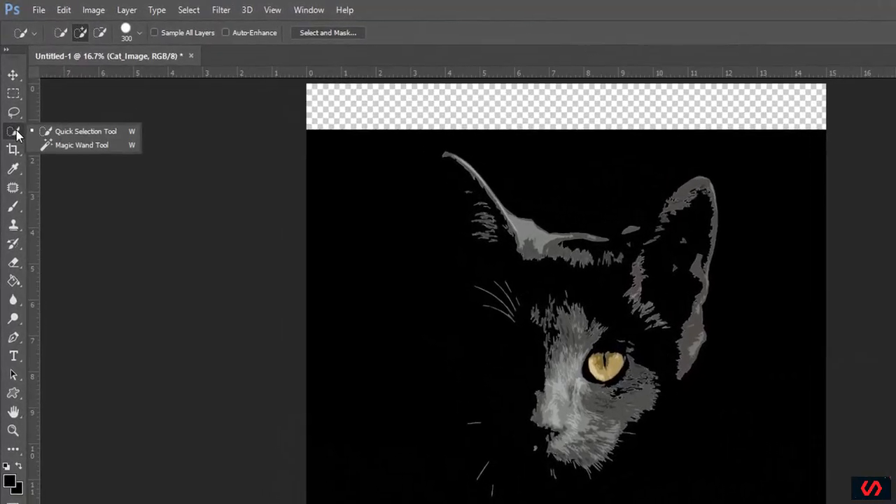
left_click(93, 151)
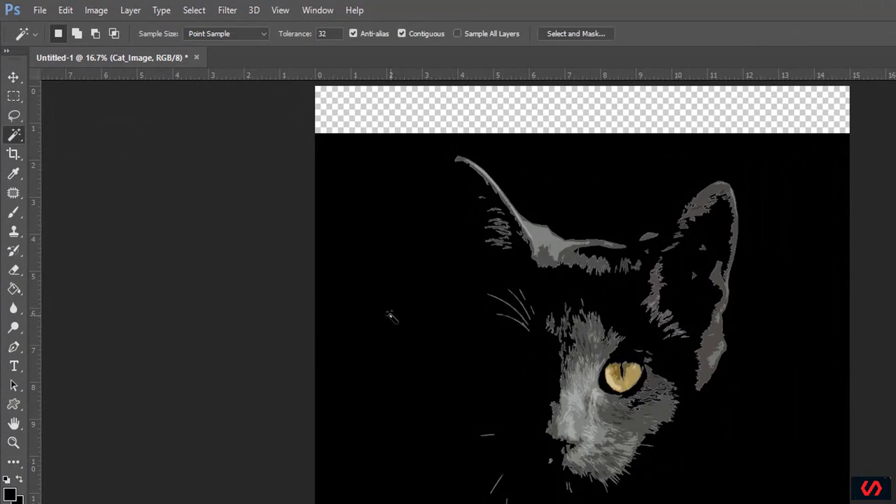
left_click(390, 317)
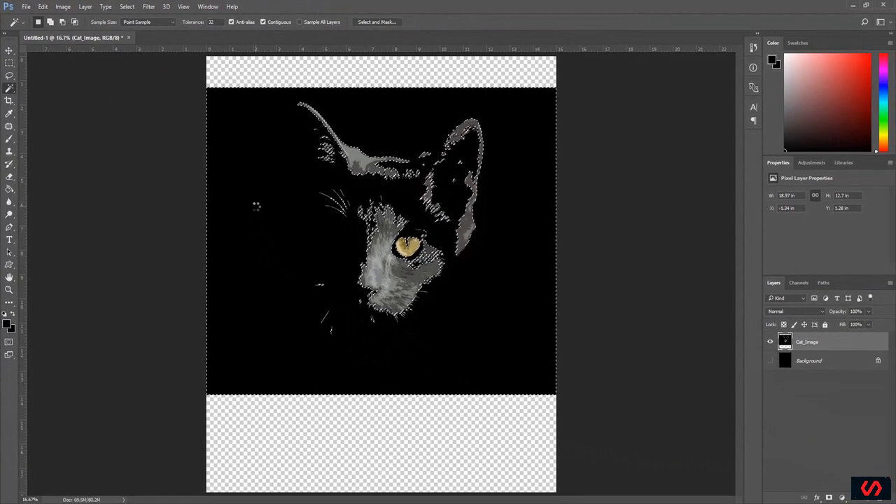
key("Delete")
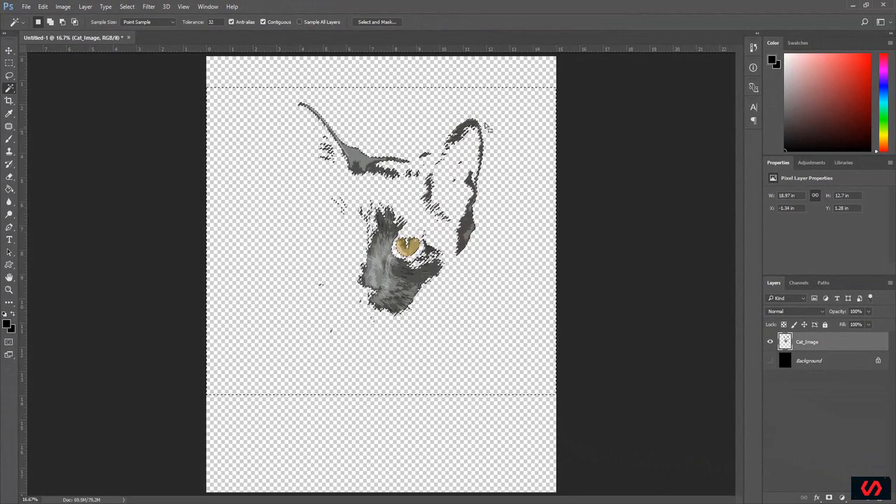
Step: Show the black Background layer again and deselect the area around the cat
left_click(769, 361)
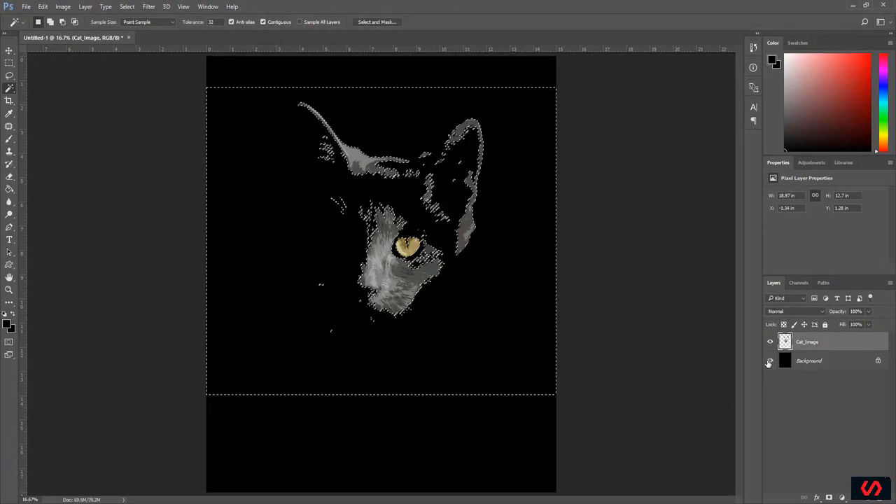
left_click(9, 51)
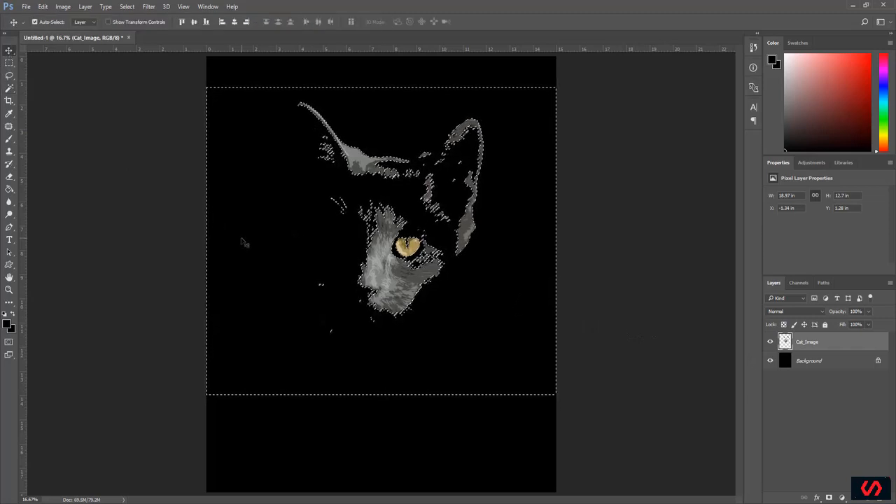
key("ctrl+d")
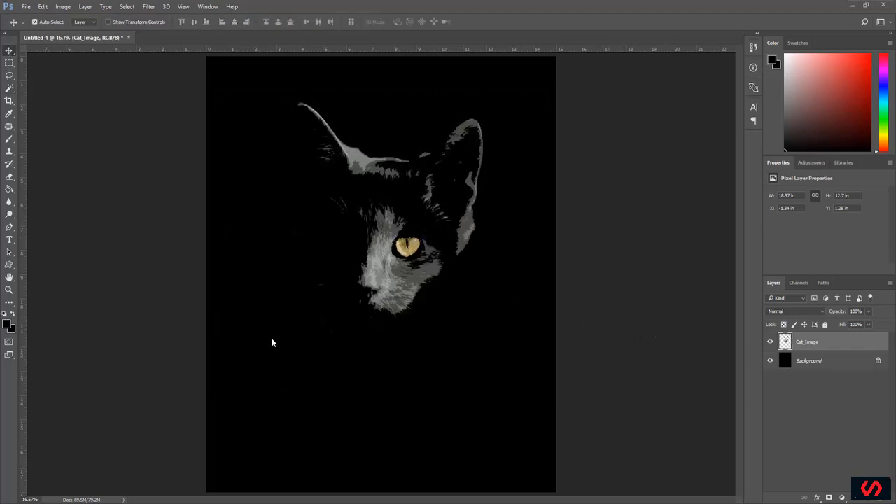
Step: Start a text layer beside the cat's face, with the font size at 72 pt and the colour white (ffffff)
left_click(9, 241)
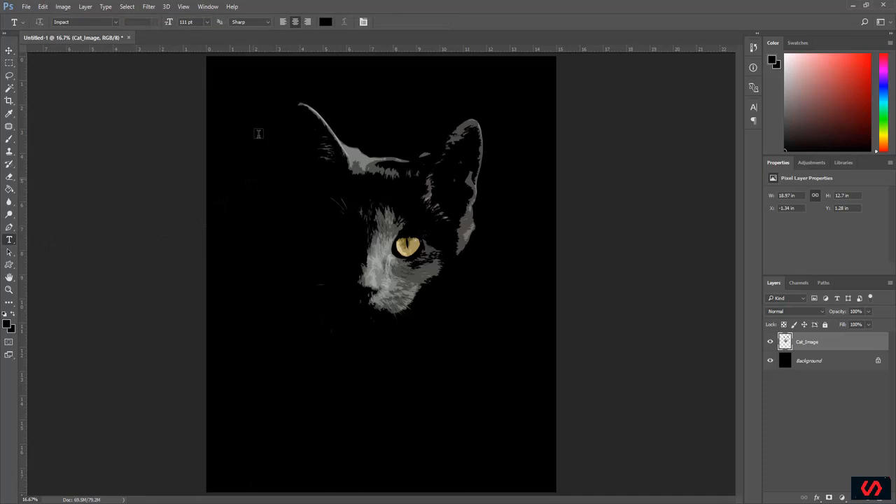
left_click(261, 205)
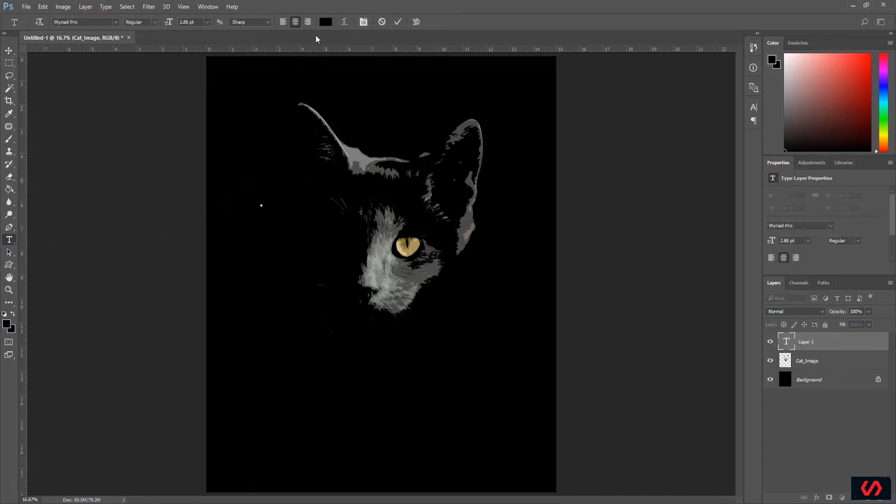
left_click(207, 21)
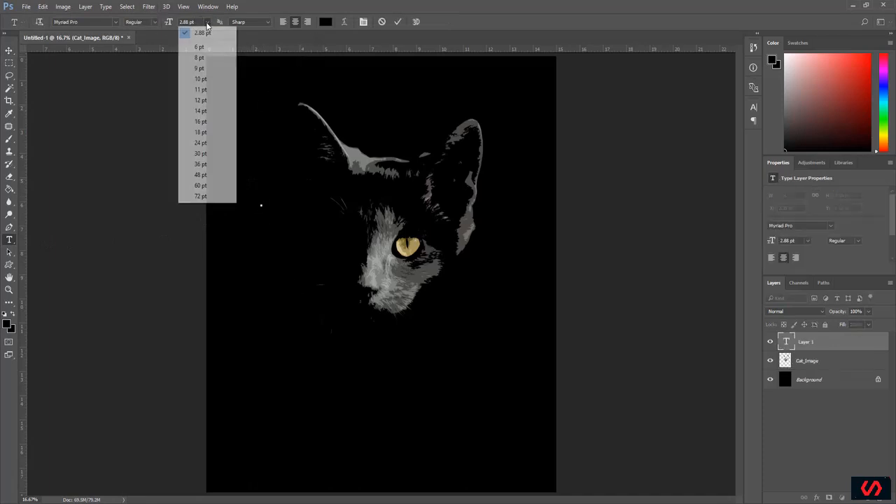
left_click(201, 196)
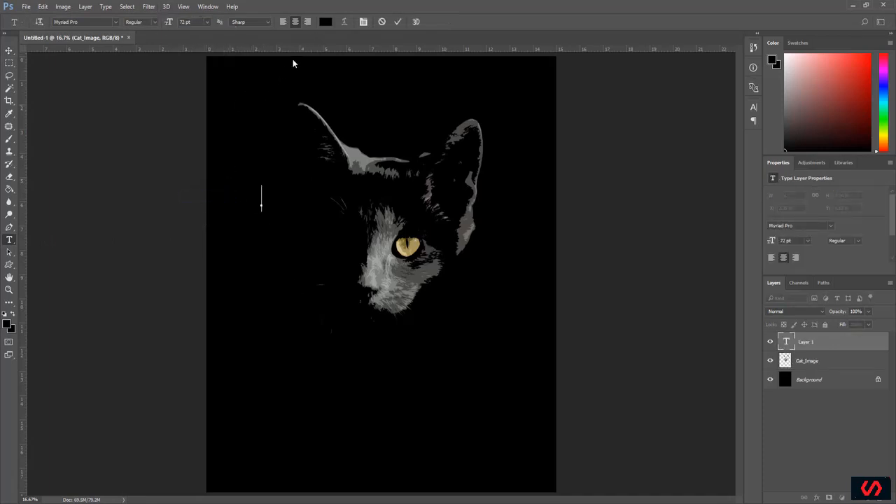
left_click(325, 23)
left_click_drag(556, 262, 430, 150)
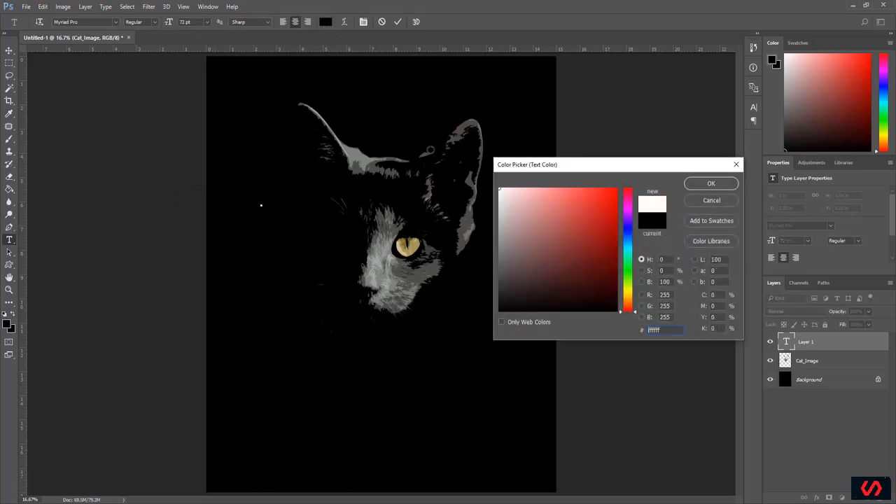
left_click(710, 184)
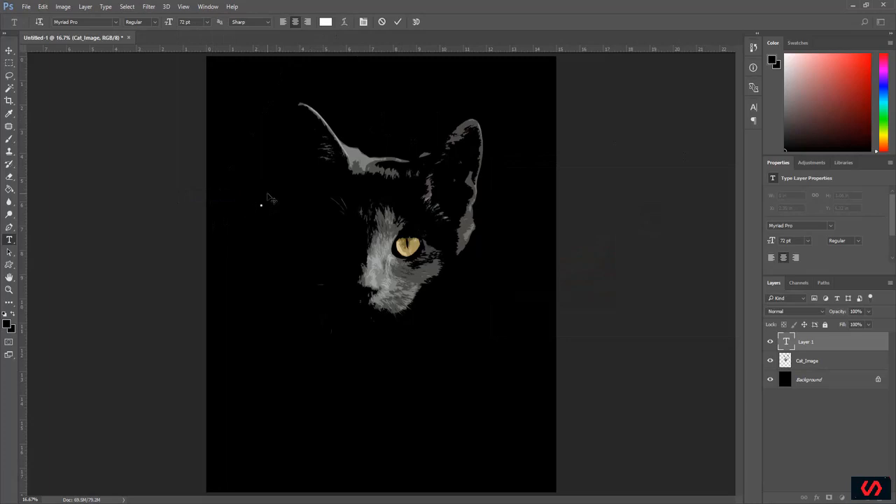
Step: Write "CATS", "ARE" and "My" on three left-aligned lines in the text layer
type("CATS")
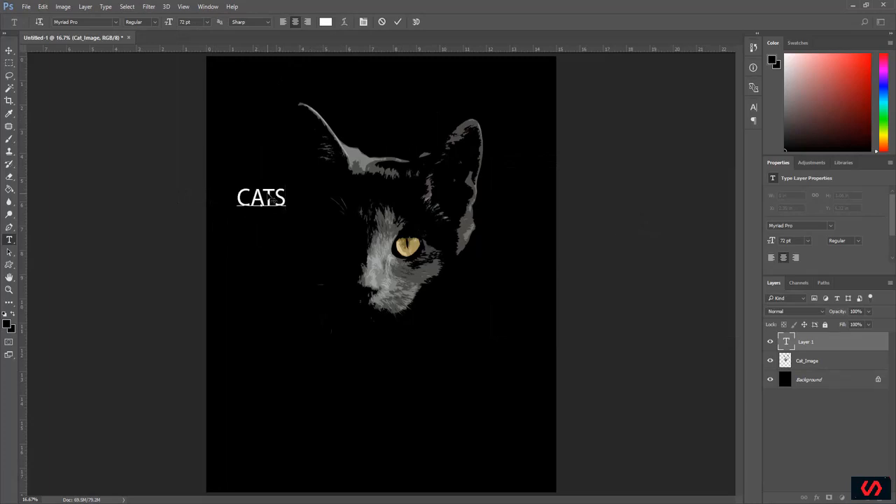
left_click(284, 21)
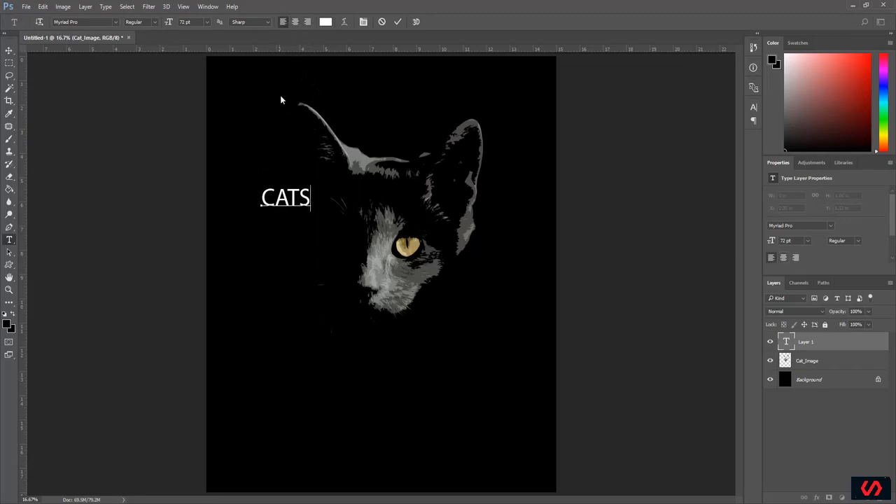
key("Return")
type("ARE")
key("Return")
type("My")
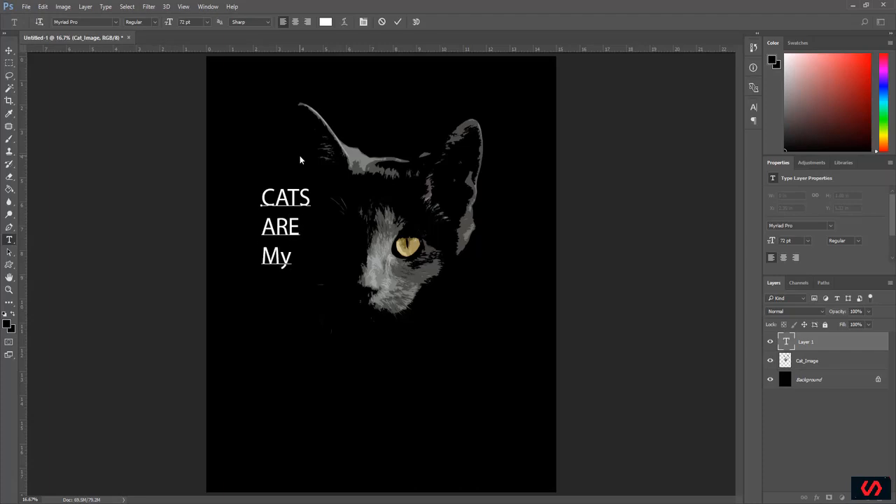
left_click(398, 22)
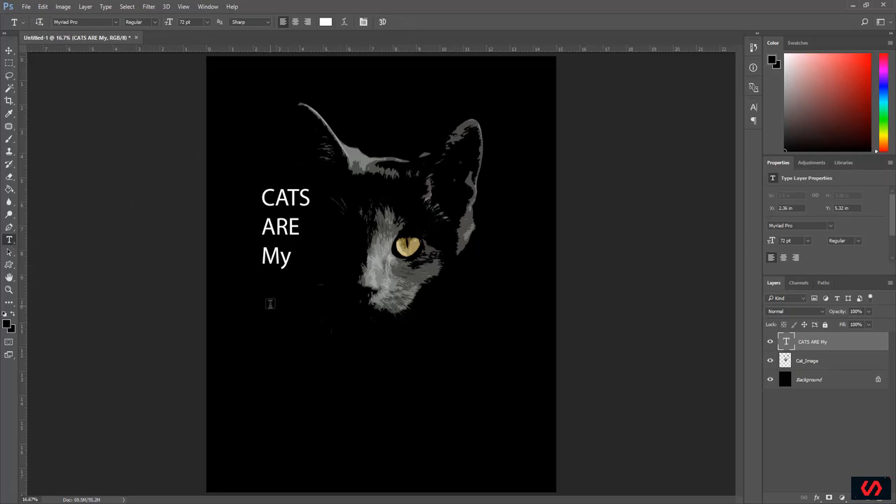
Step: Add a separate text layer reading "Favorite" below the "CATS ARE My" lines
left_click(269, 306)
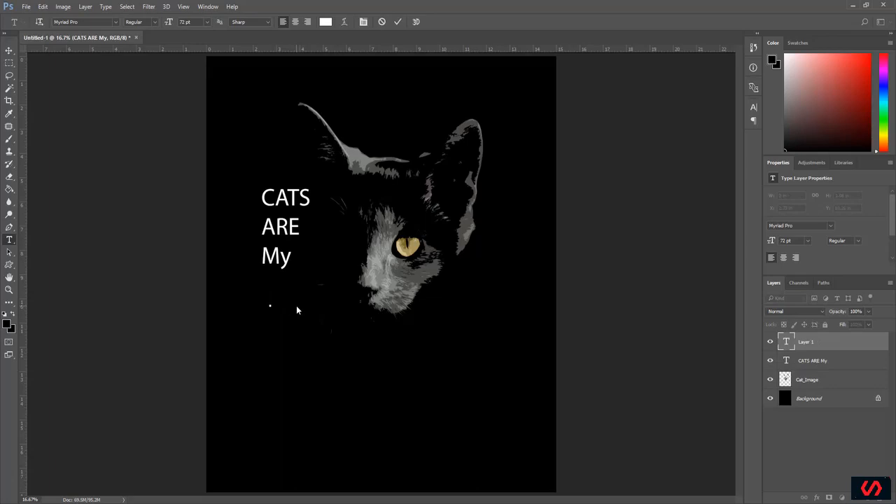
type("Favorite")
left_click(397, 22)
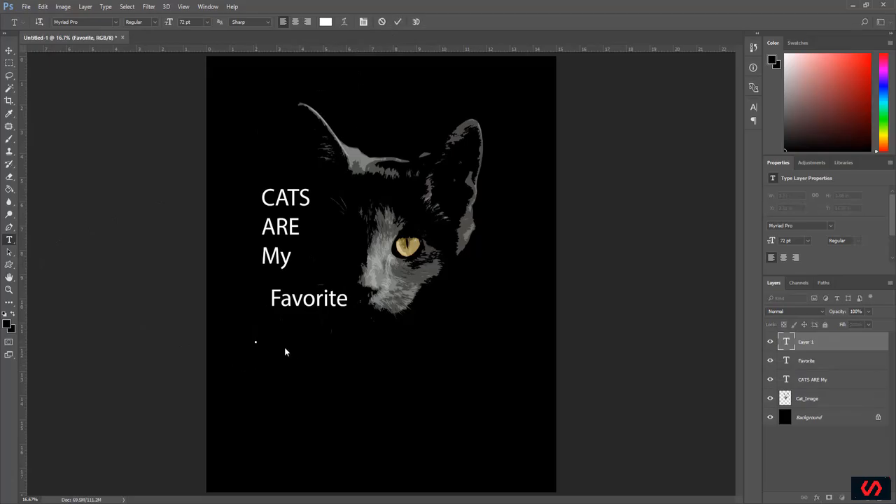